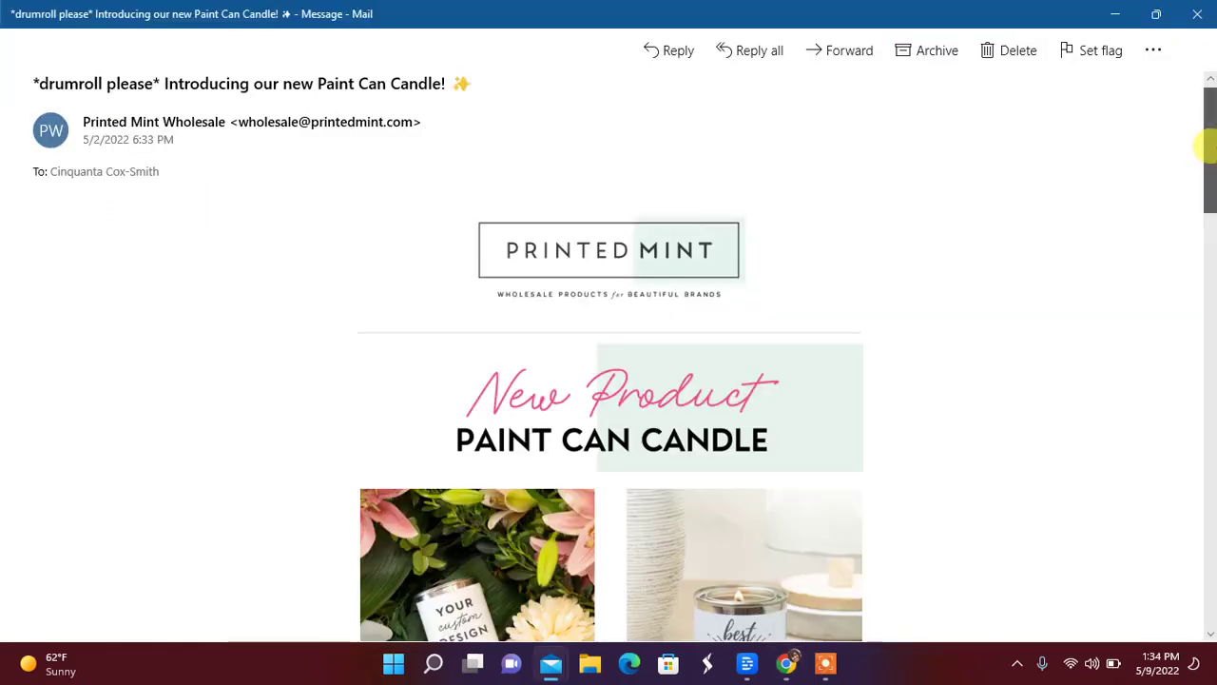
- Scroll through the Printed Mint email announcing the new Paint Can Candle
drag(1206, 144, 1206, 194)
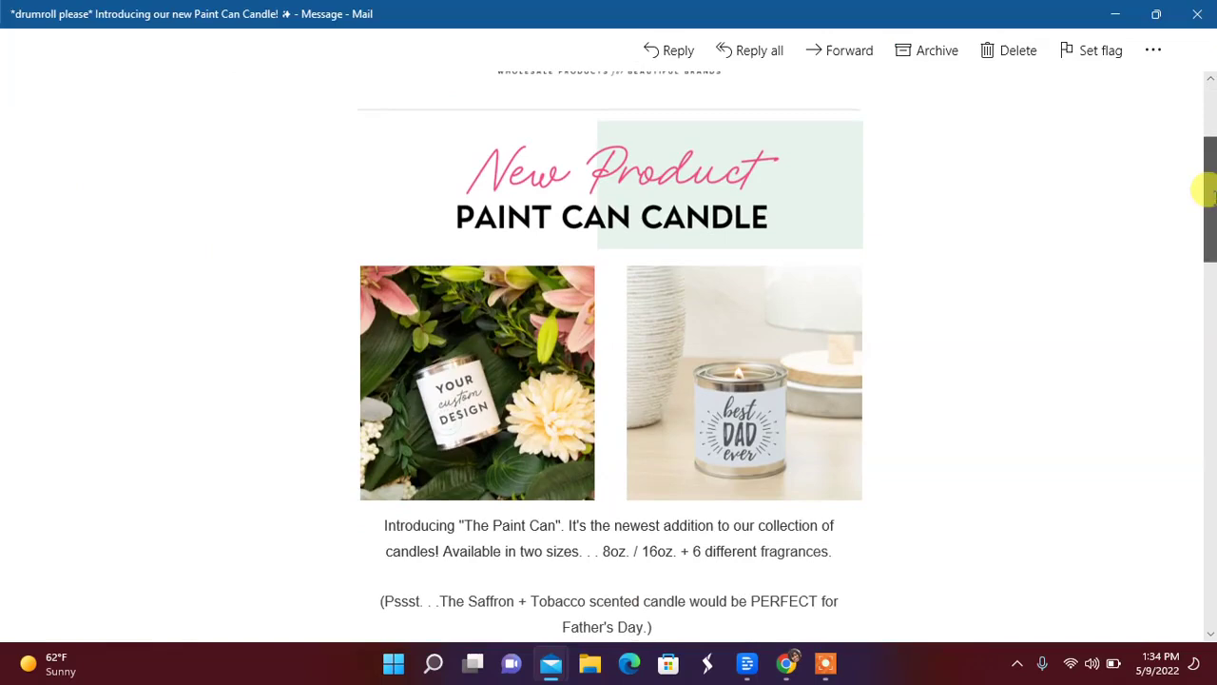
drag(1206, 194, 1206, 228)
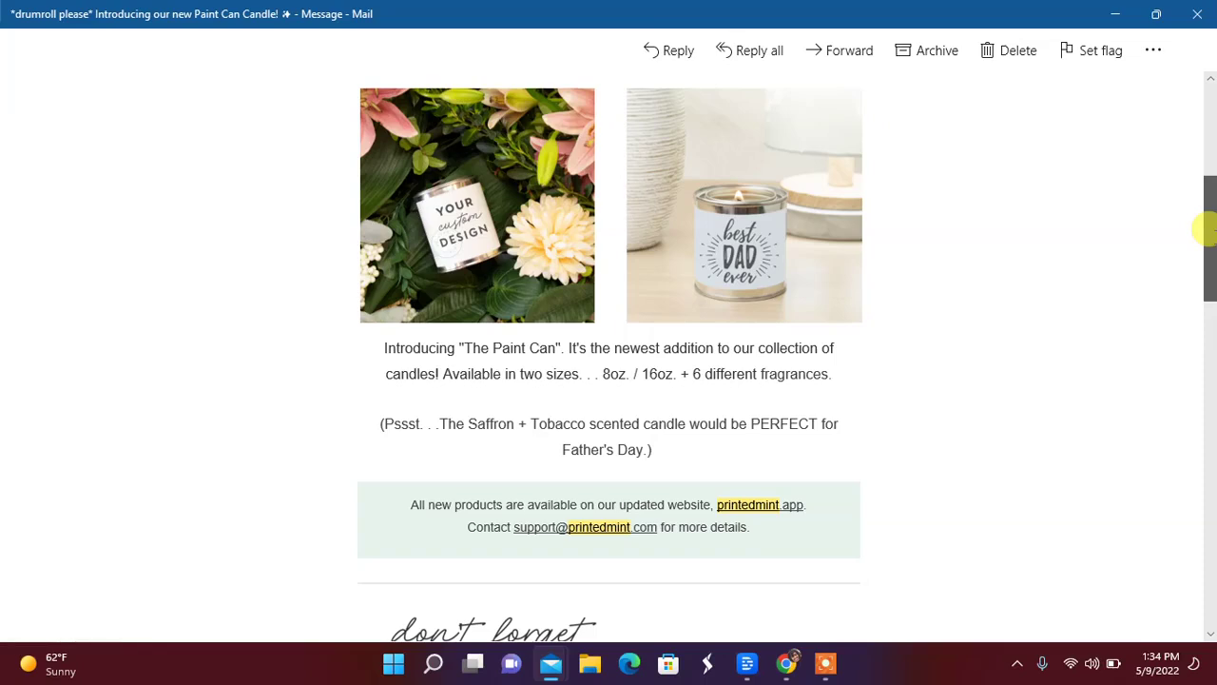
drag(1206, 228, 1206, 443)
drag(1206, 443, 1206, 455)
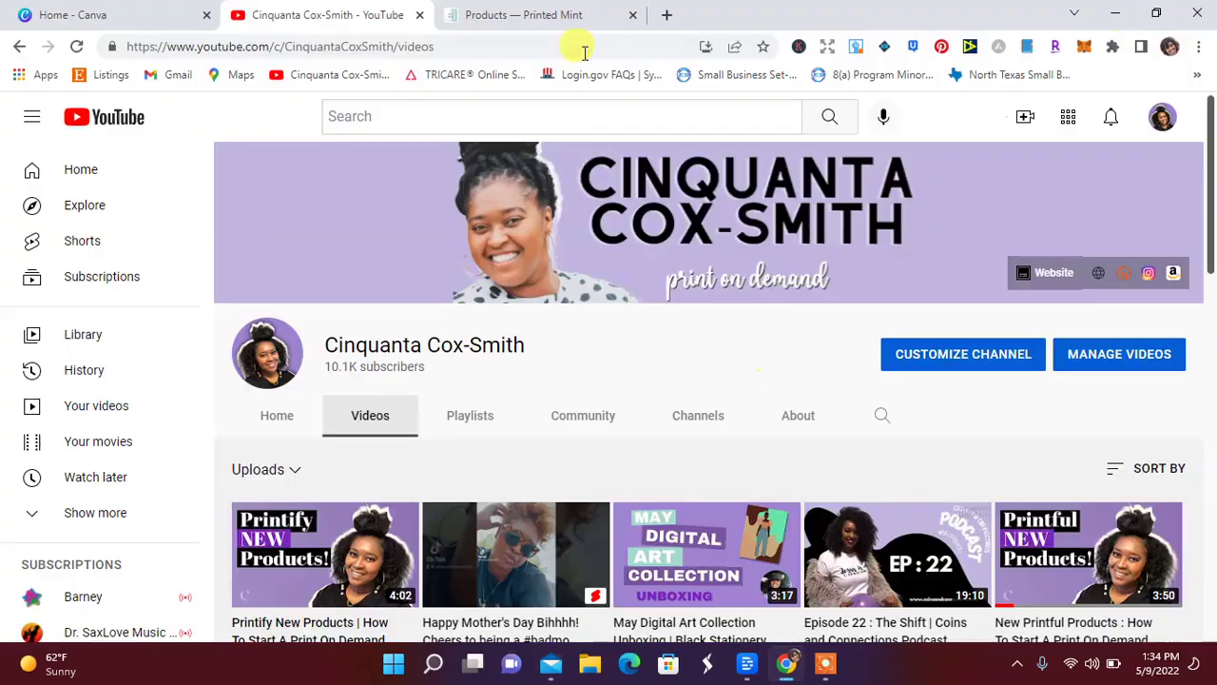
- Open the 16 oz Candle Paint Can page and view its Design File Info: 1425×1050px, 300ppi
click(523, 11)
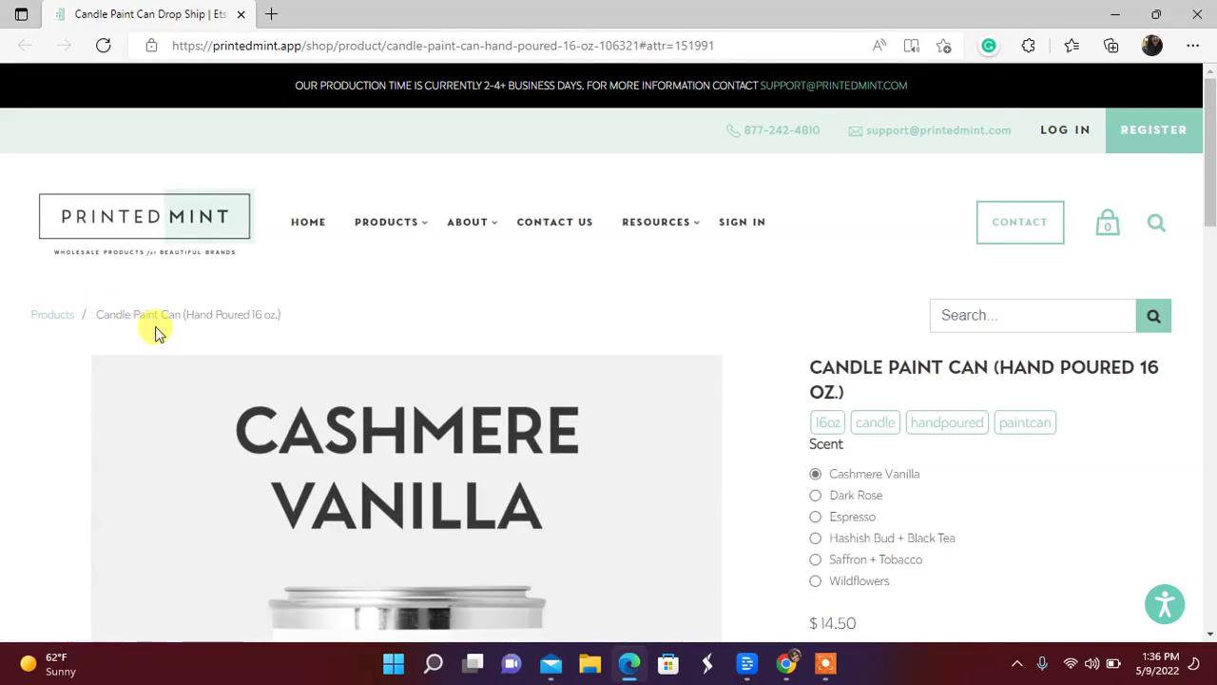
scroll(823, 257, down, 3)
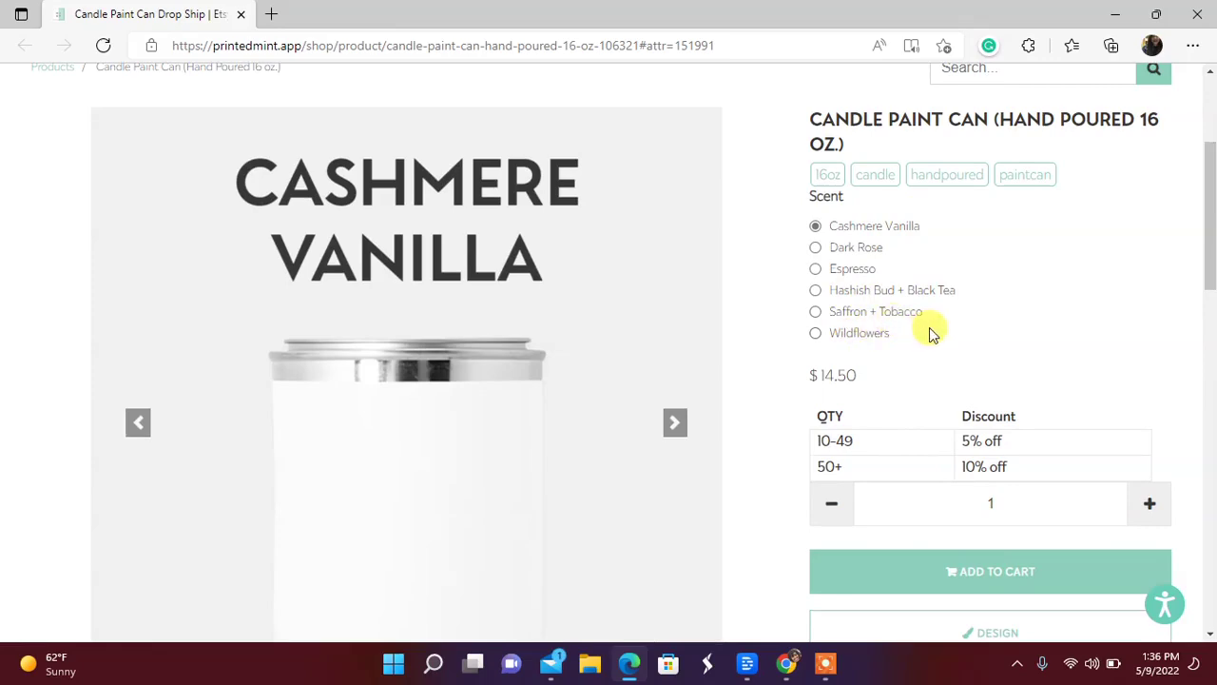
drag(1209, 250, 1208, 397)
click(480, 516)
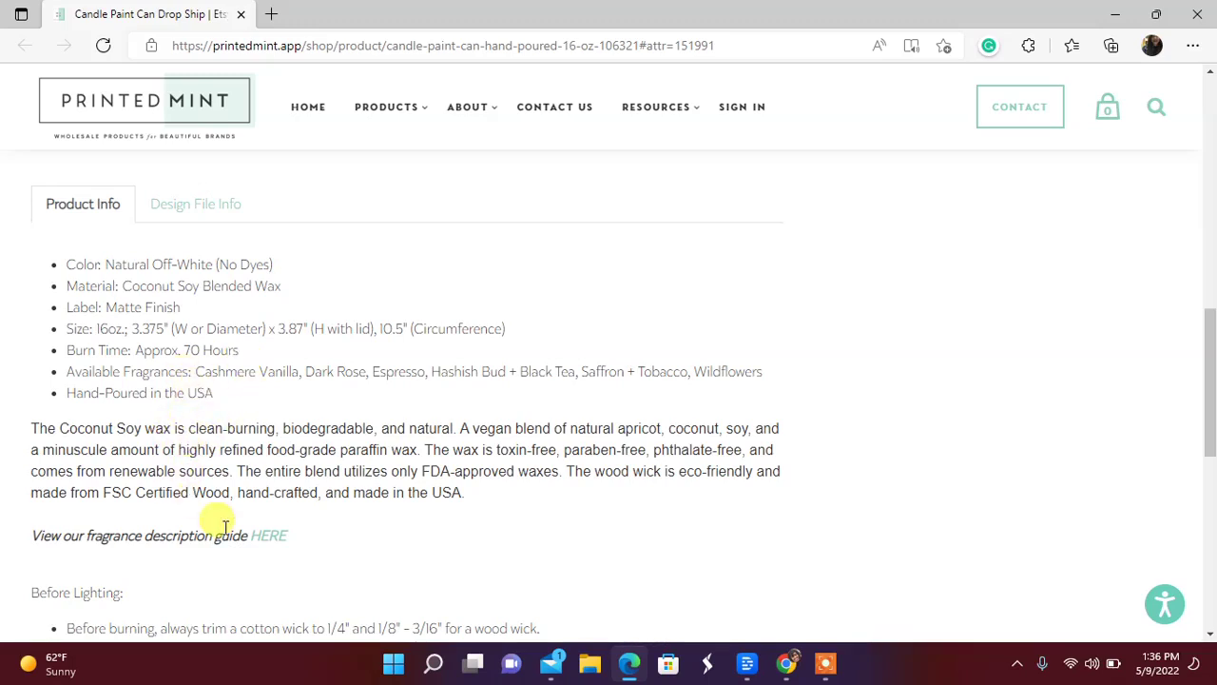
mouse_move(1210, 381)
mouse_down()
mouse_move(1208, 490)
mouse_move(1207, 331)
mouse_up()
click(180, 379)
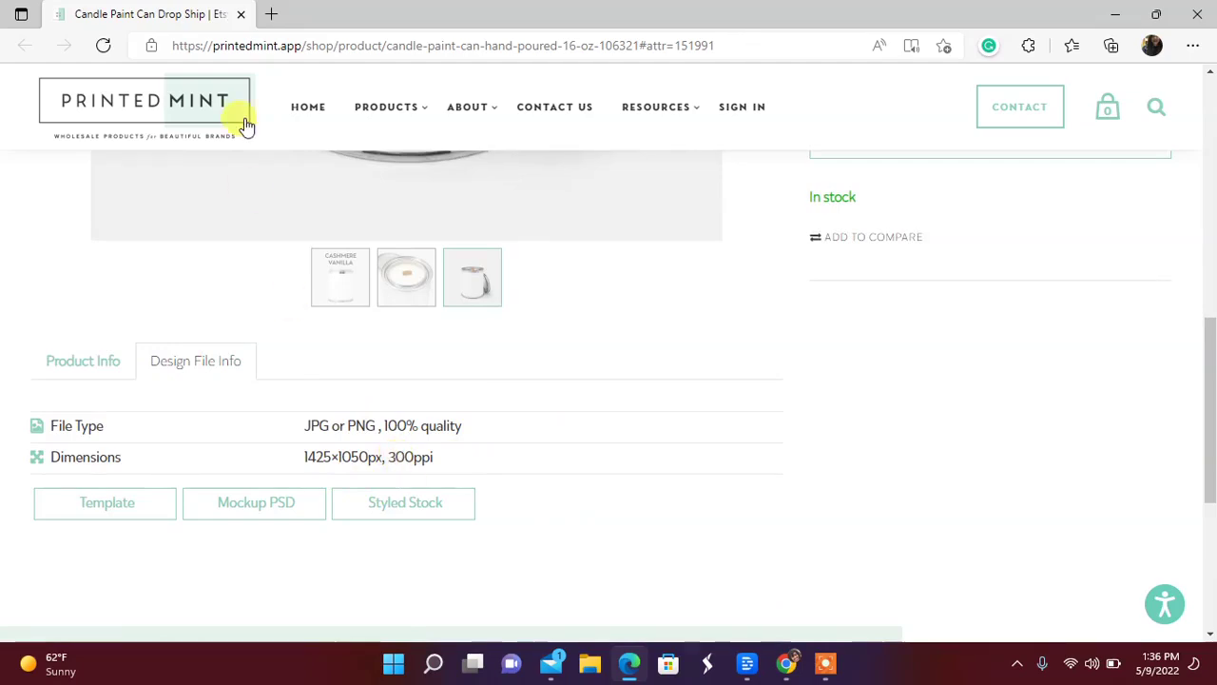
click(1112, 16)
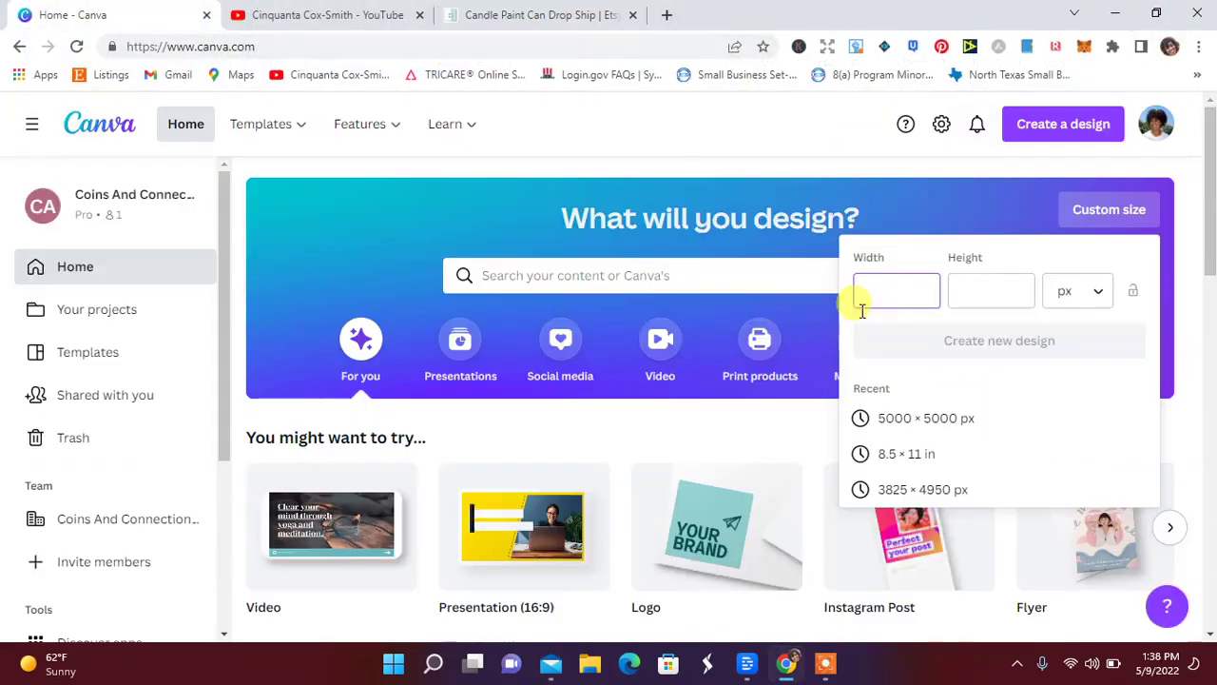
- Enter custom design width 1425 and height 1050 px, checking the required size on the product page
text(1)
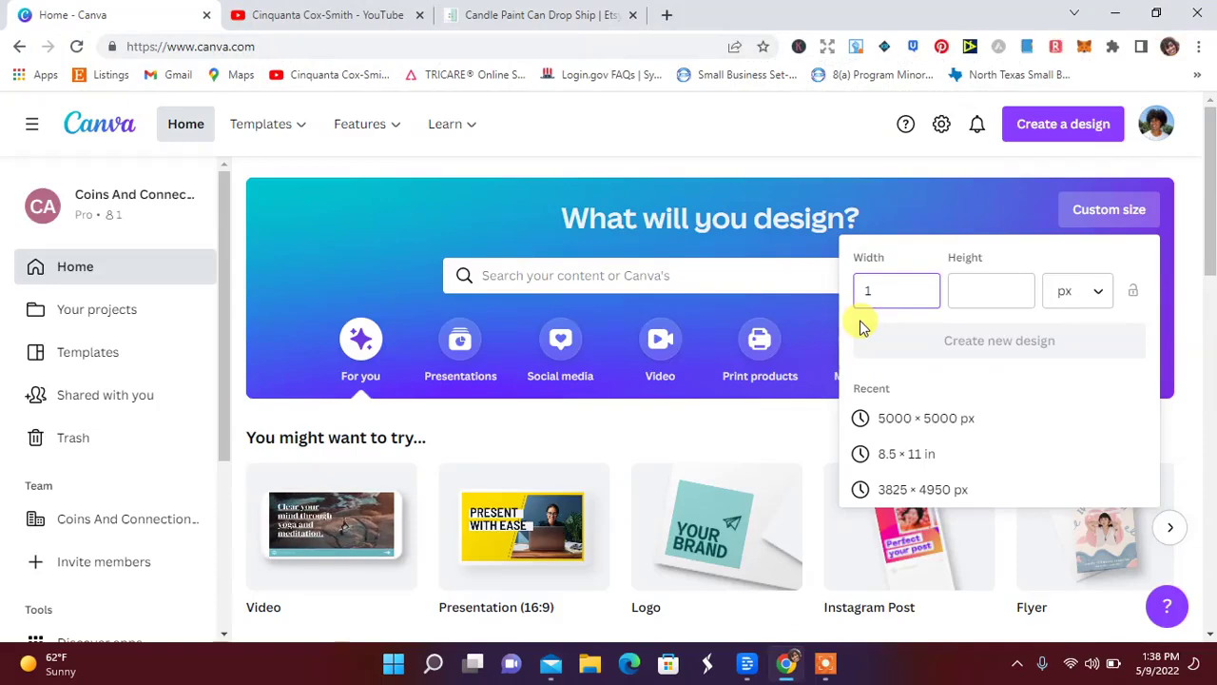
text(425)
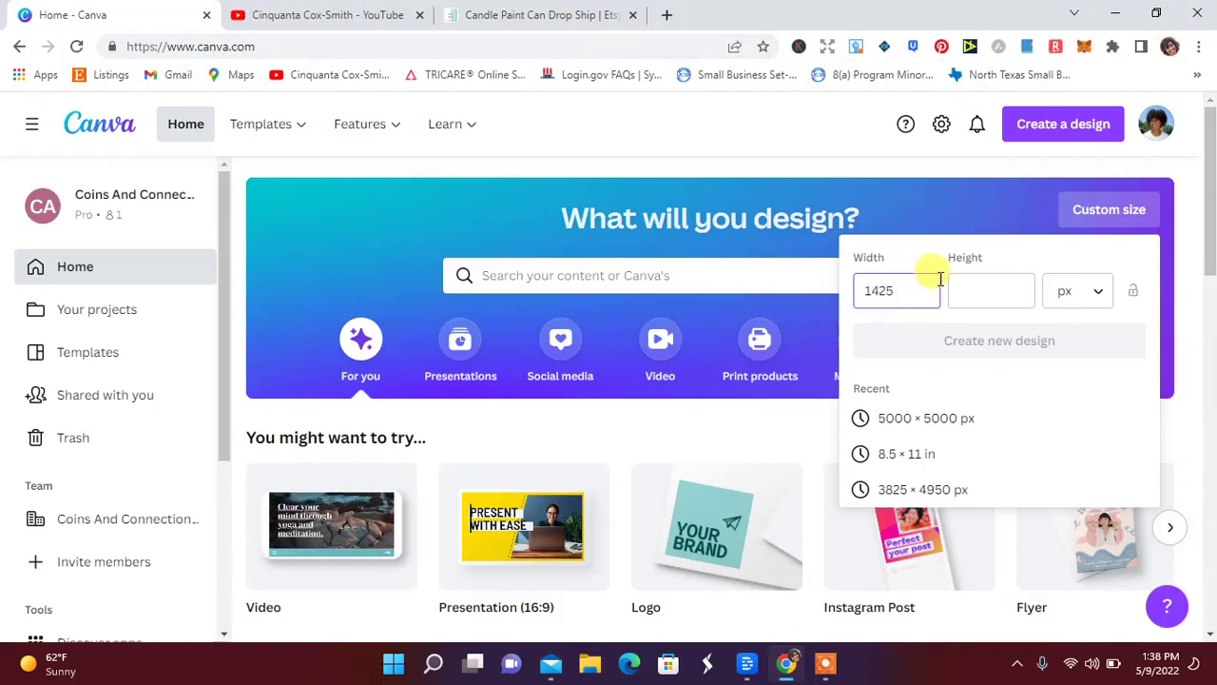
click(970, 287)
click(532, 15)
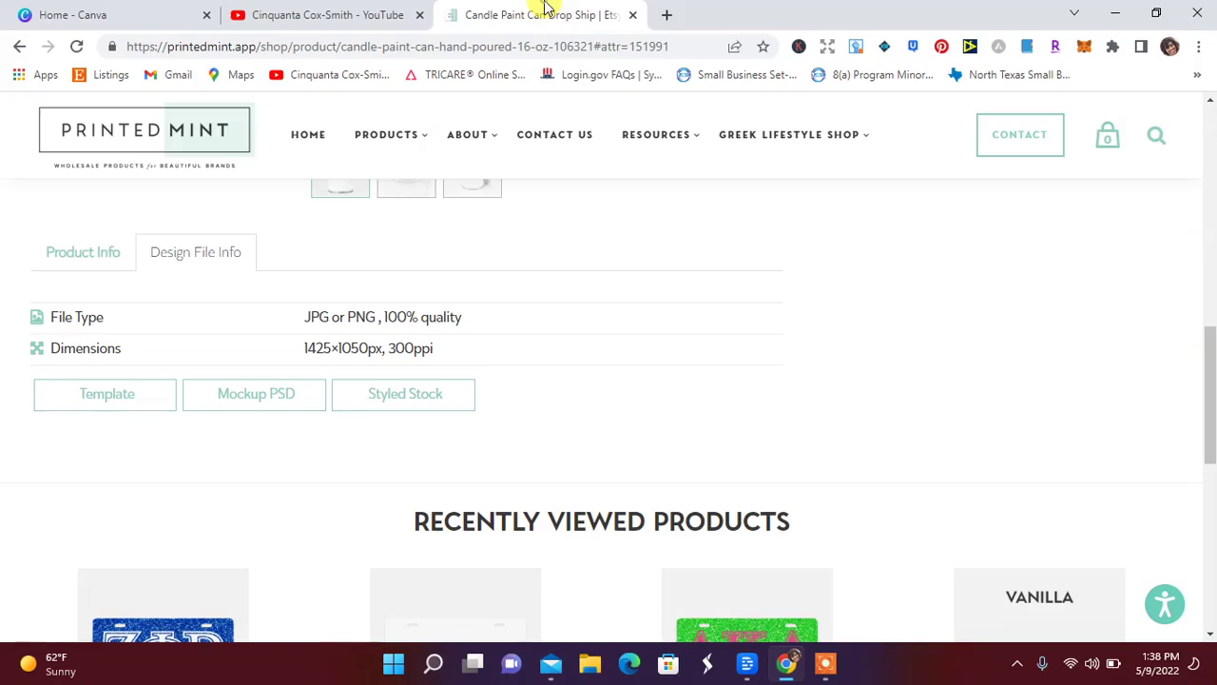
click(163, 11)
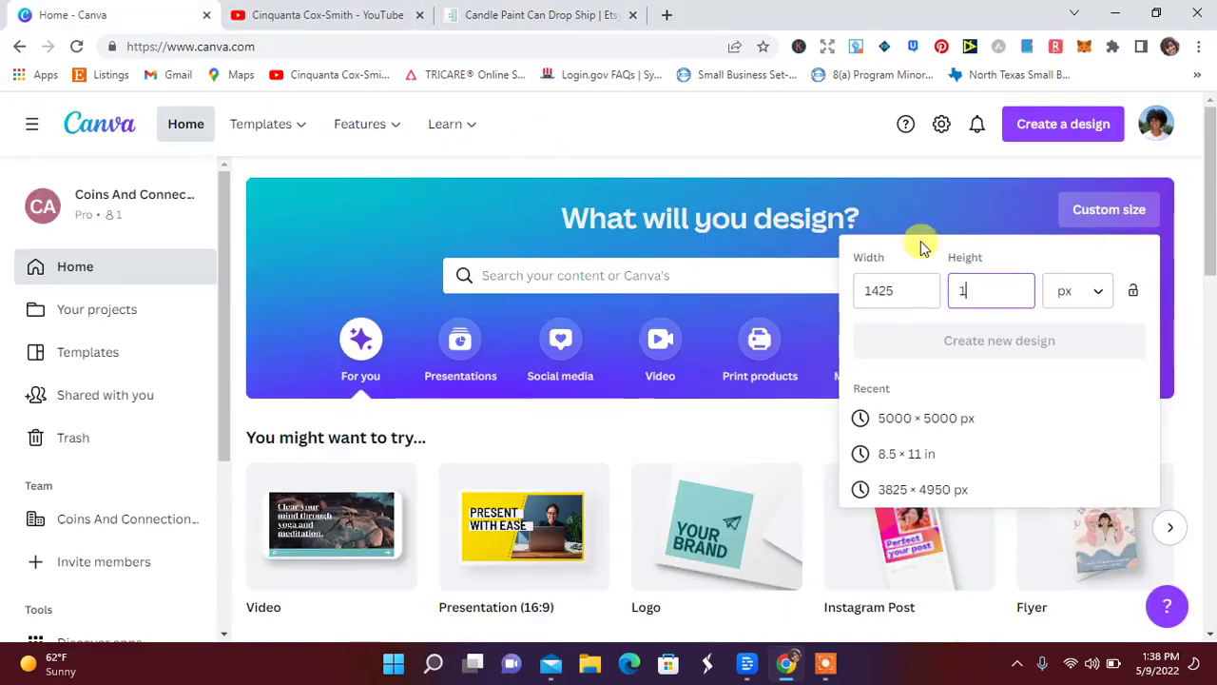
text(105)
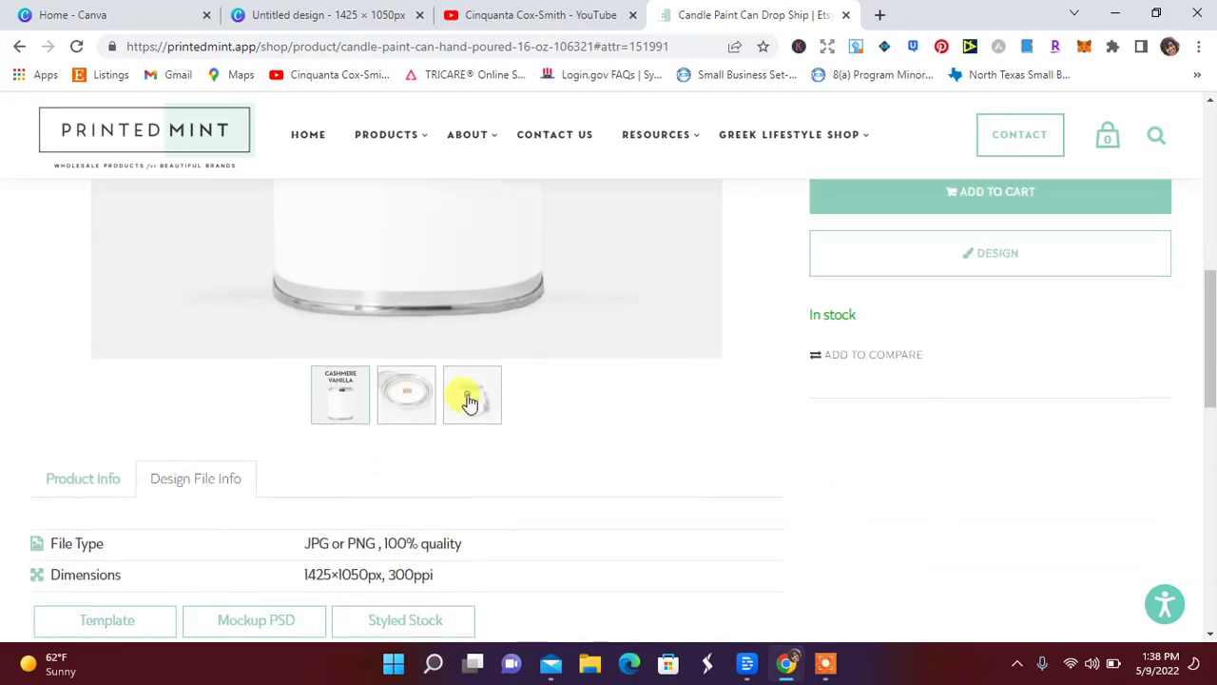
- Look through the candle's product photos, then return to the new blank design
click(470, 401)
click(418, 410)
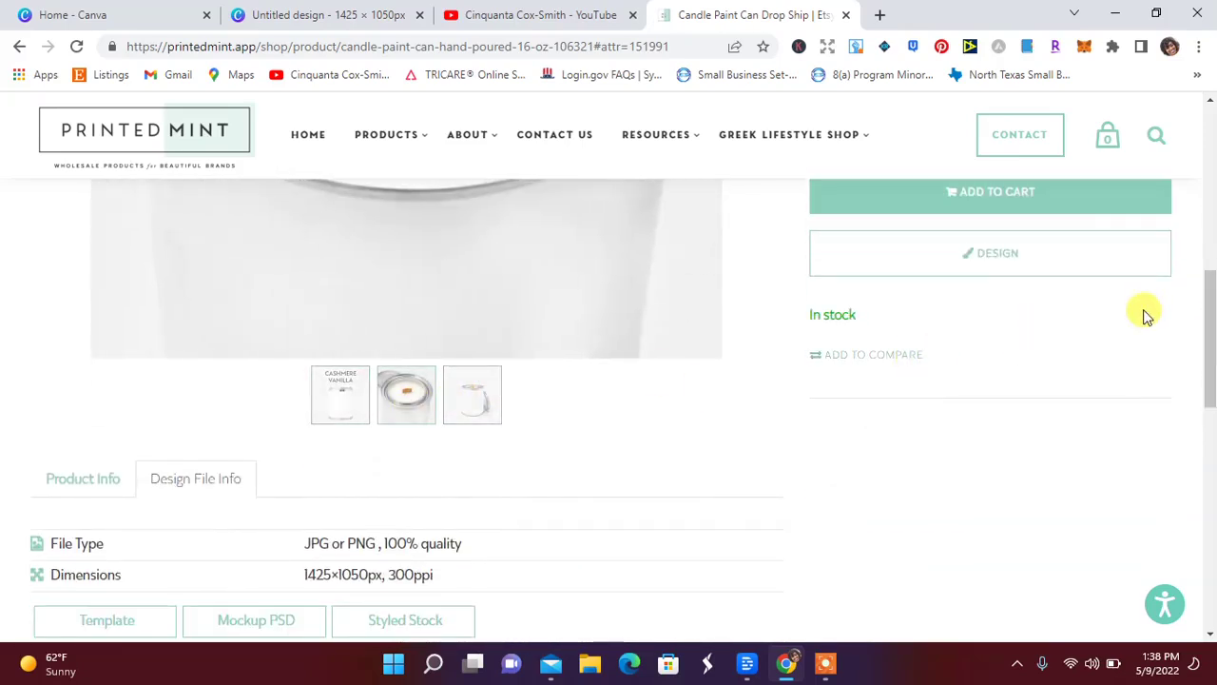
drag(1211, 323, 1213, 378)
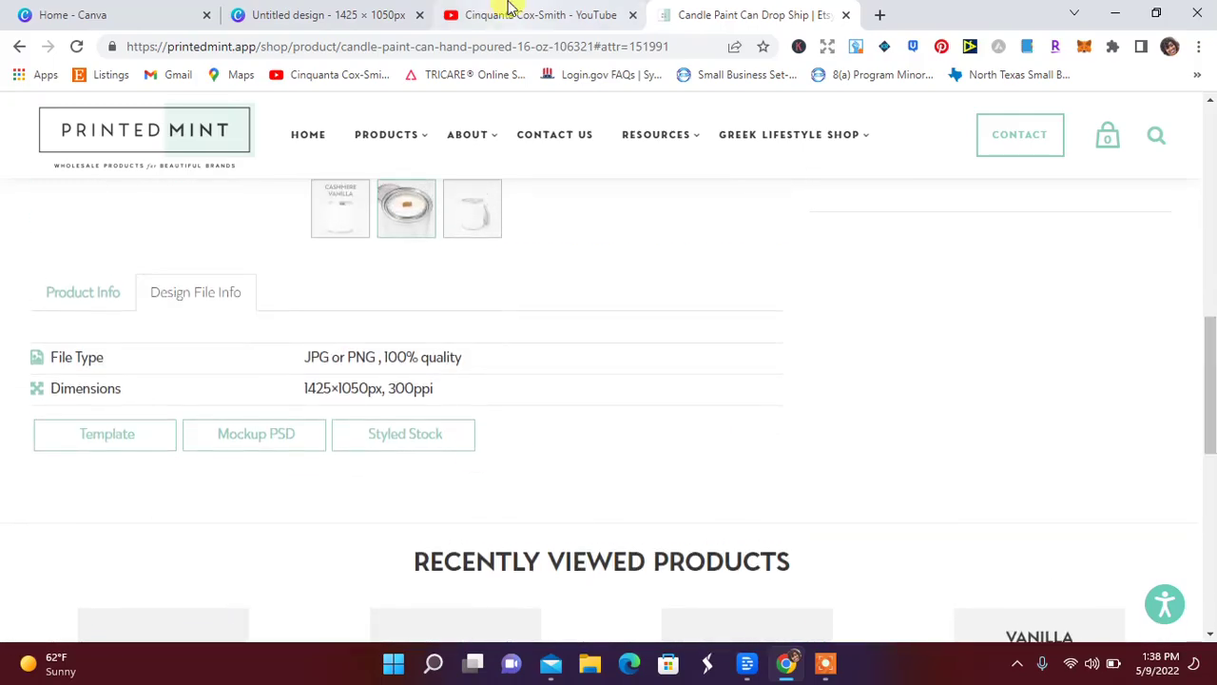
click(326, 15)
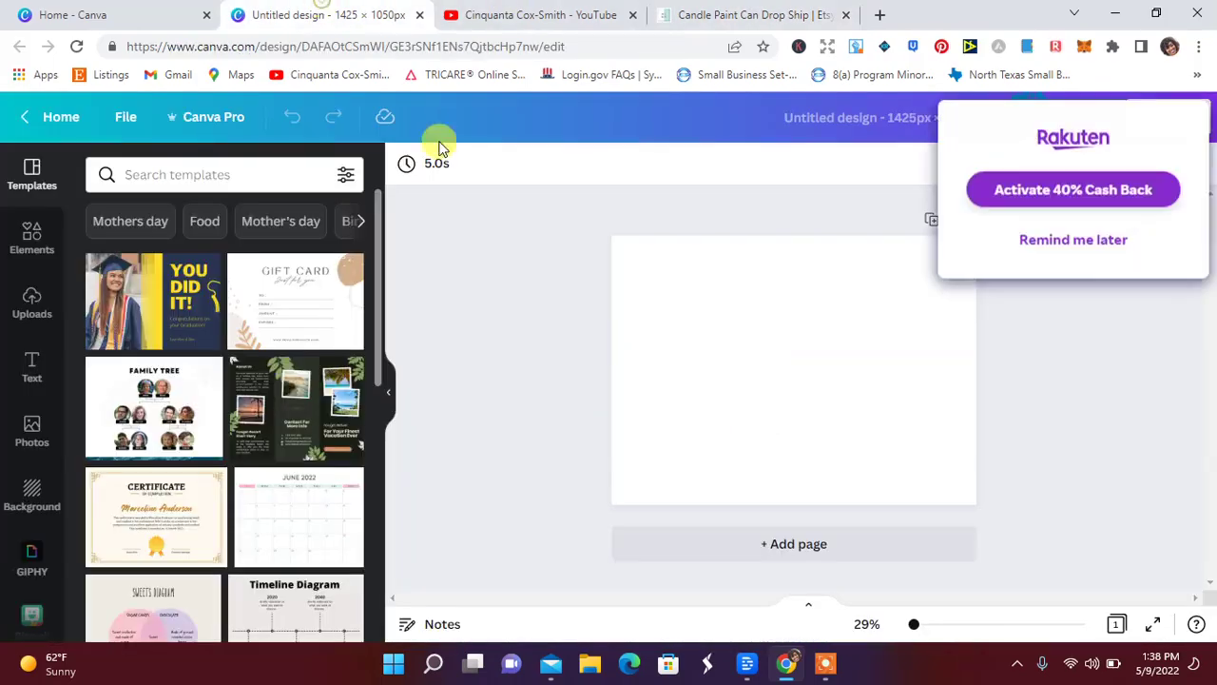
- Dismiss the cash-back popup and apply the grey background image from a 'sparkle' search
click(1026, 239)
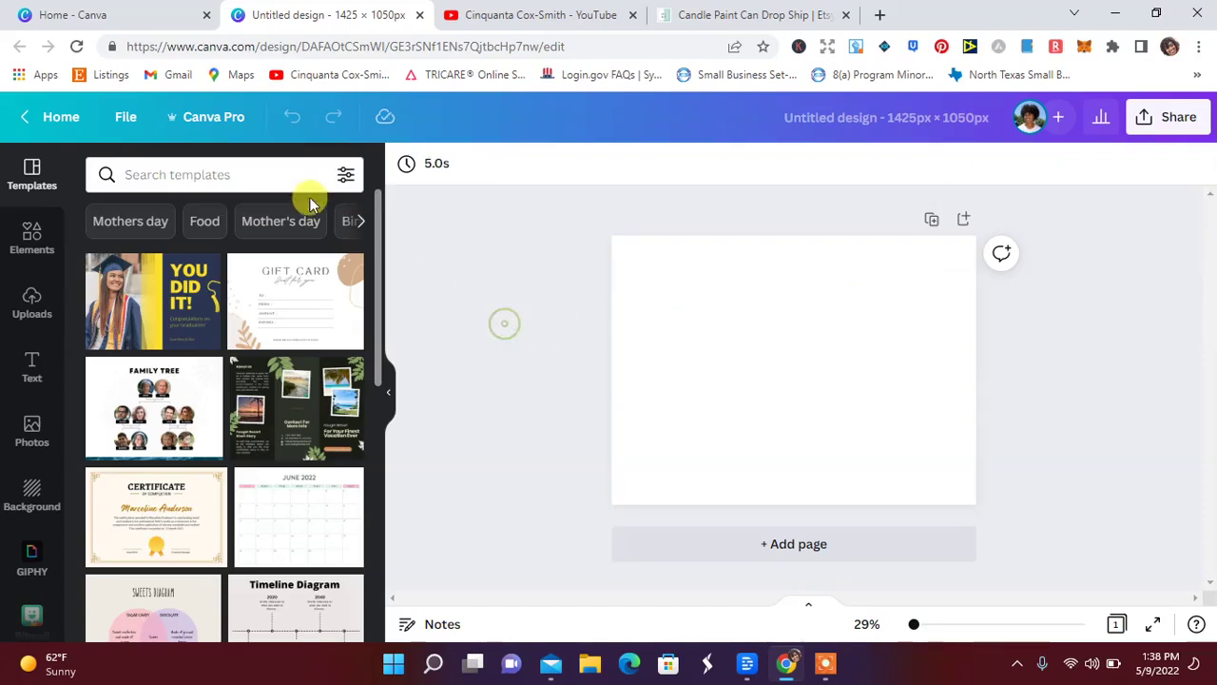
click(406, 165)
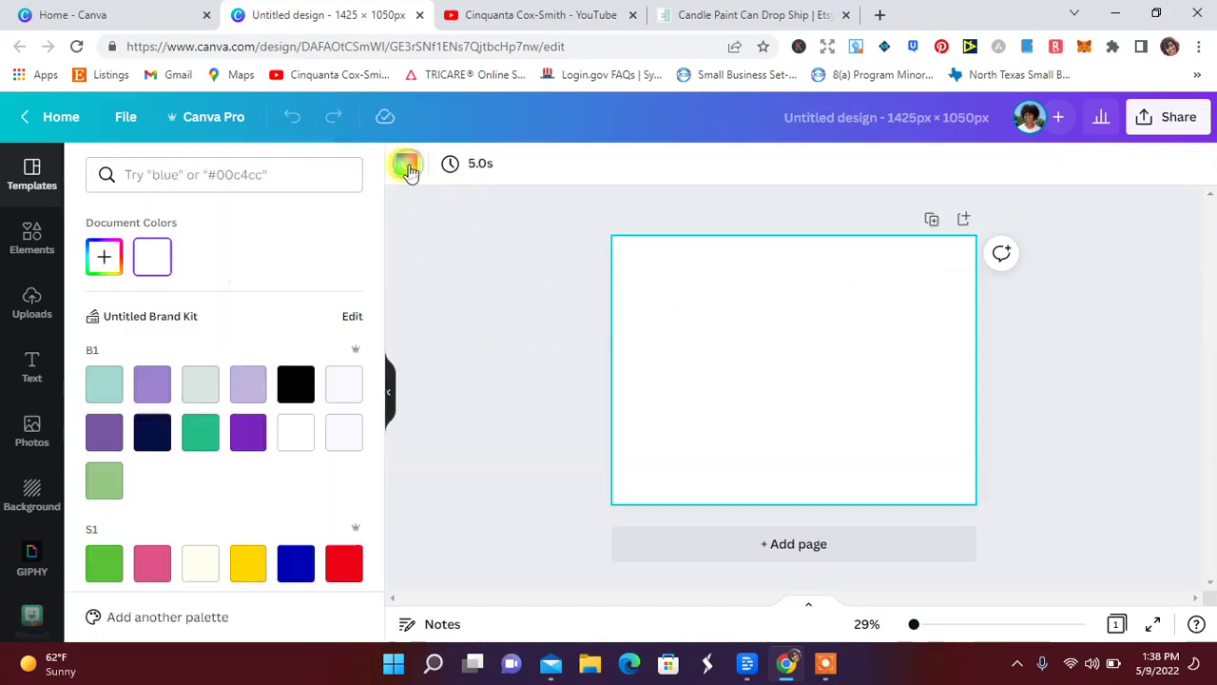
click(295, 383)
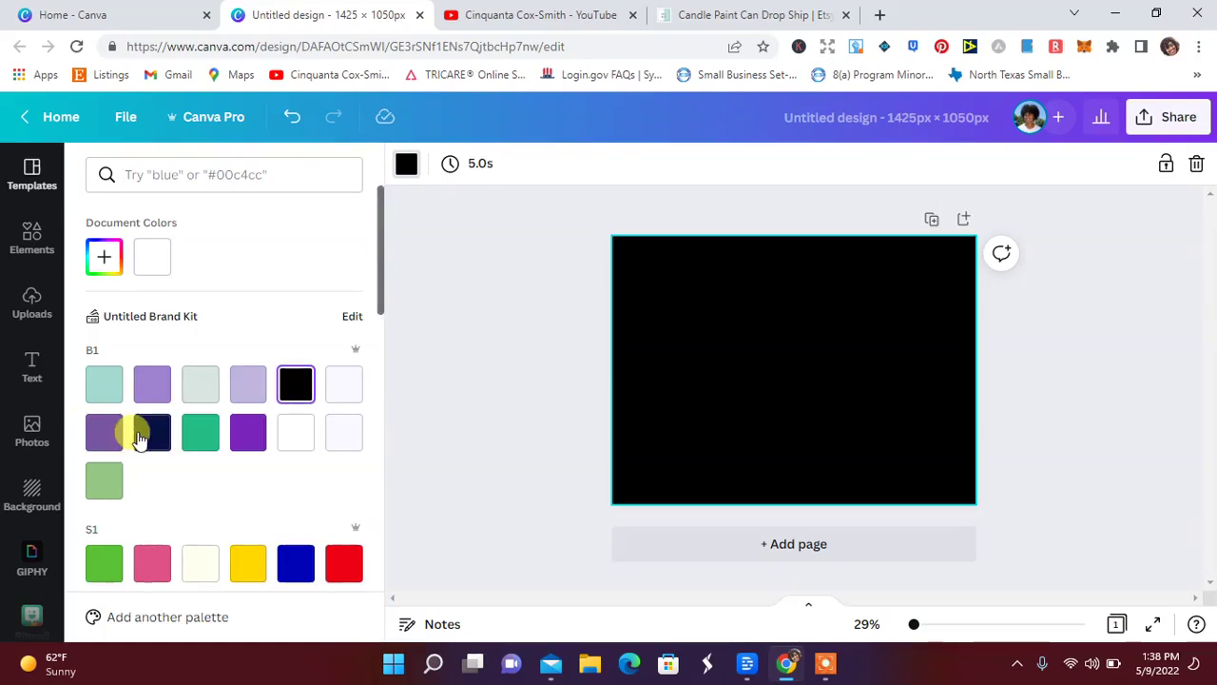
click(32, 487)
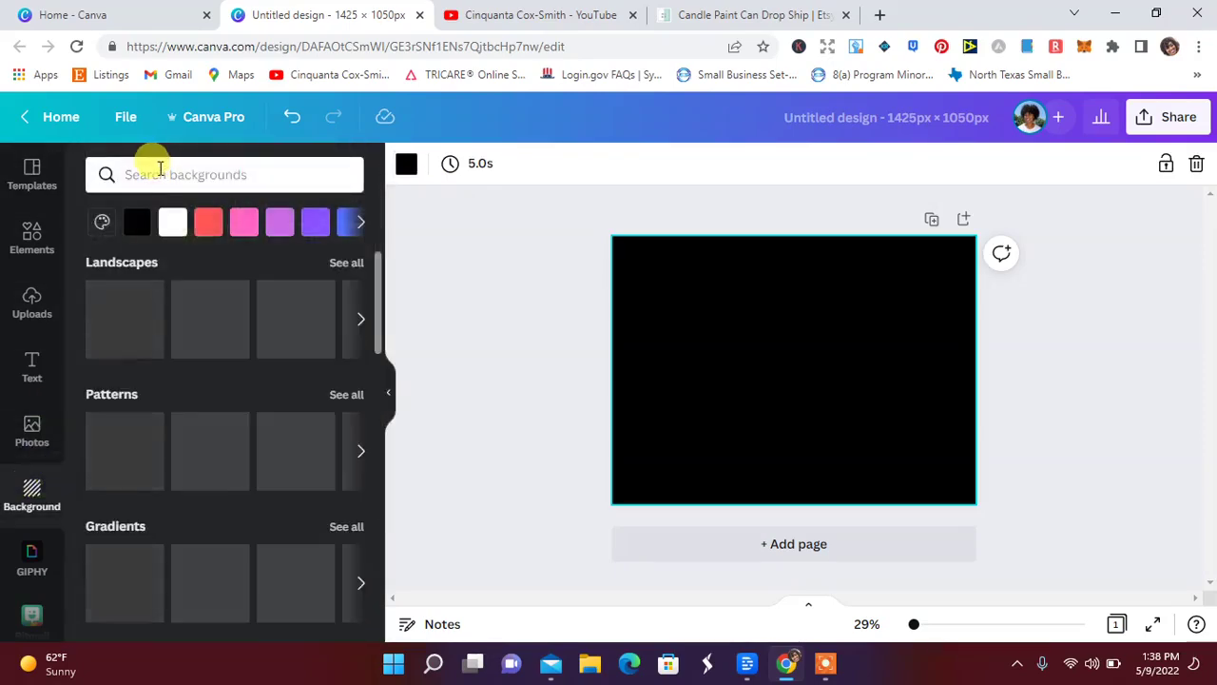
click(152, 171)
text(sparkle)
key(Return)
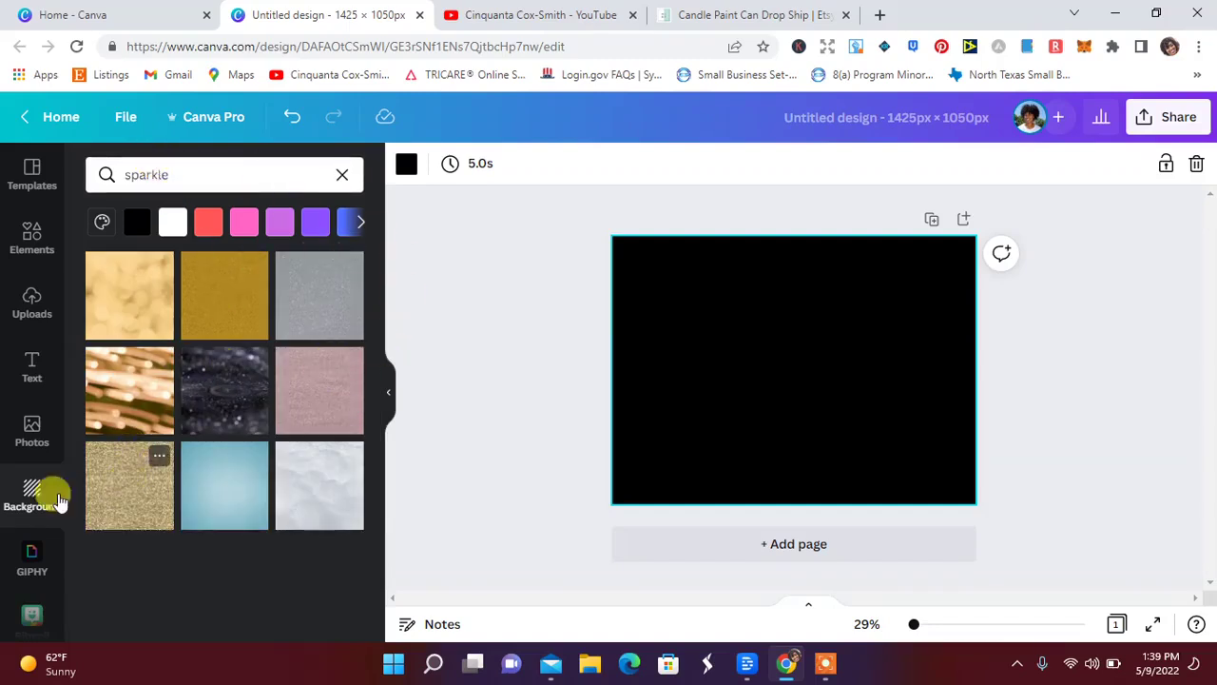
click(300, 299)
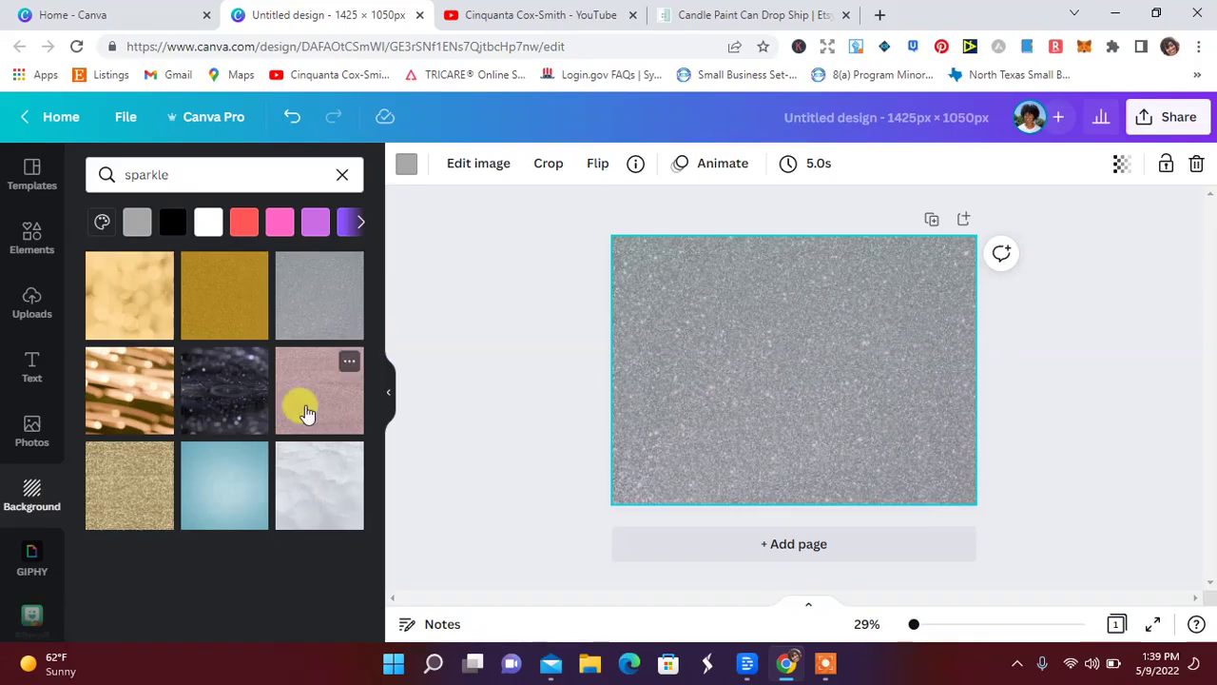
click(253, 395)
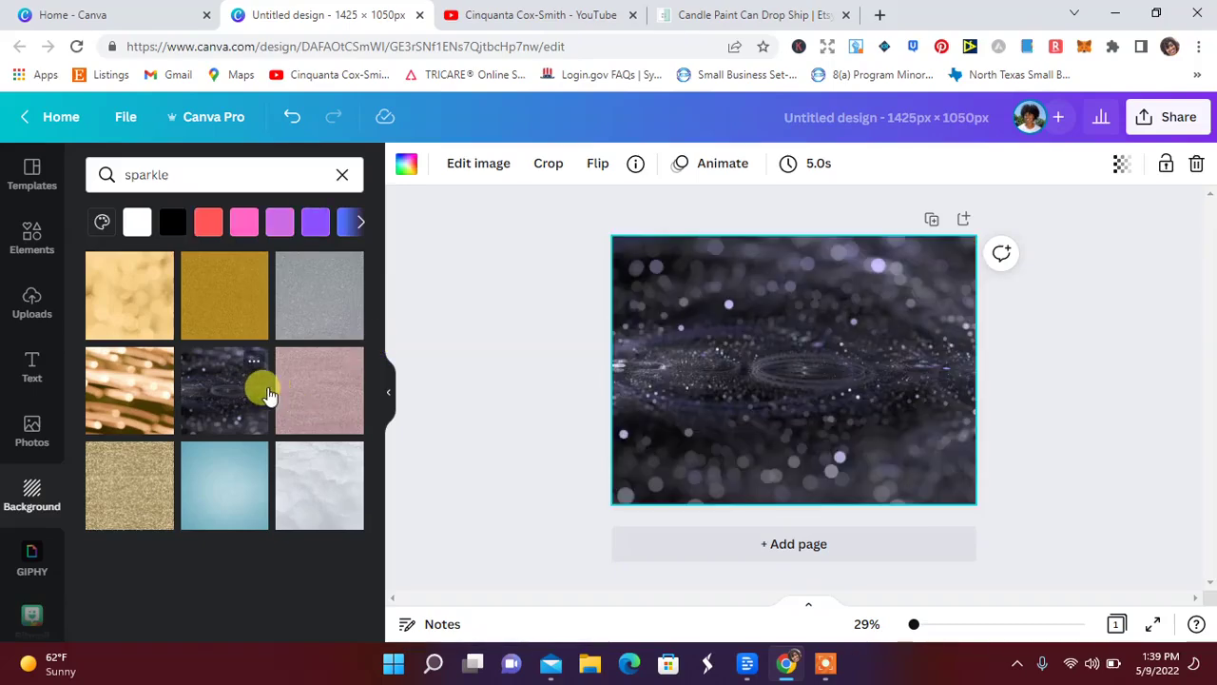
click(294, 331)
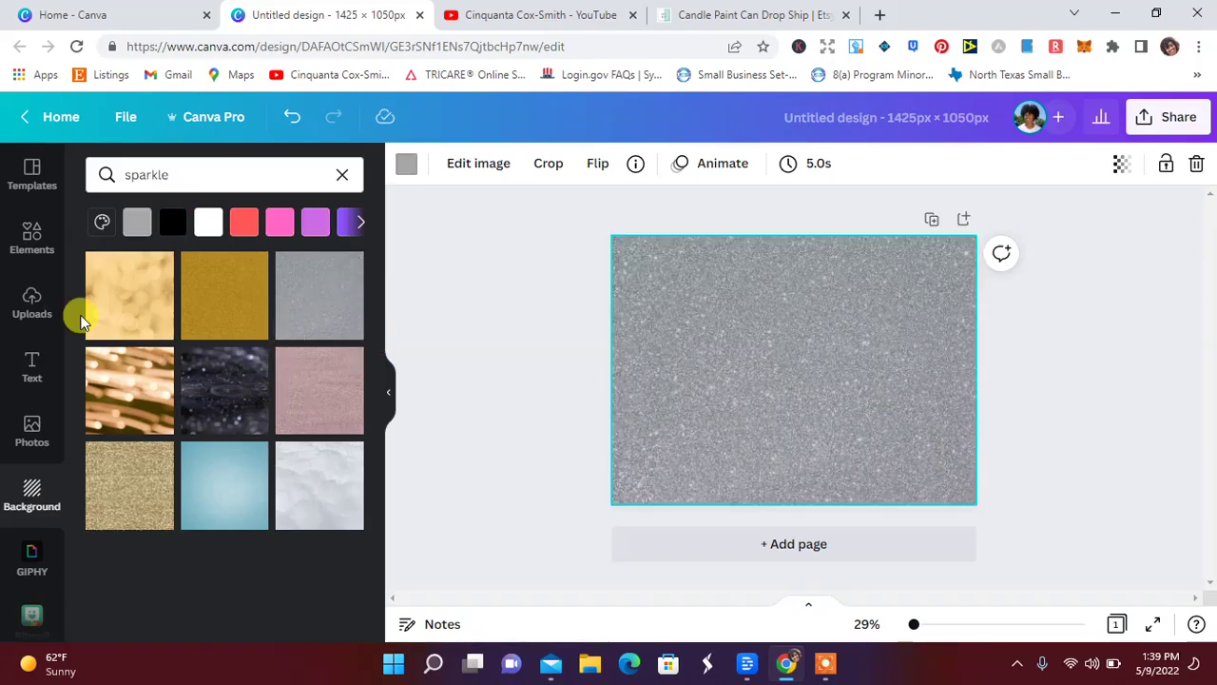
- Add a black square with lowered transparency and centre it over the page
click(28, 243)
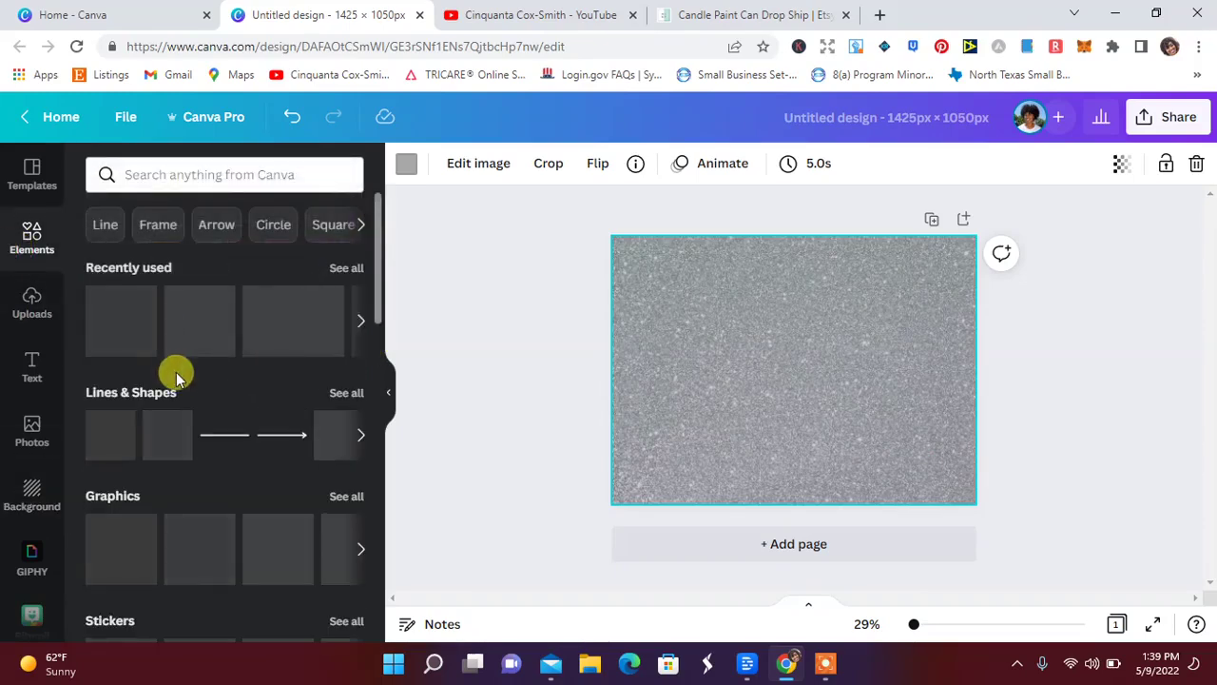
click(168, 435)
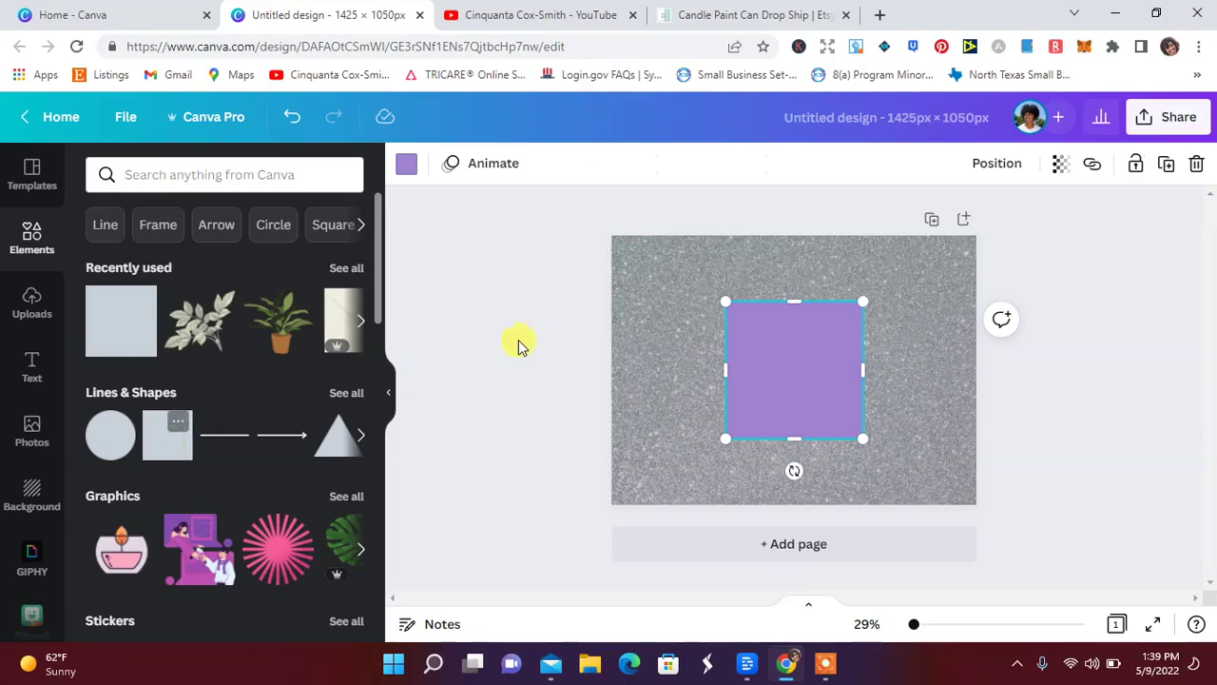
click(404, 168)
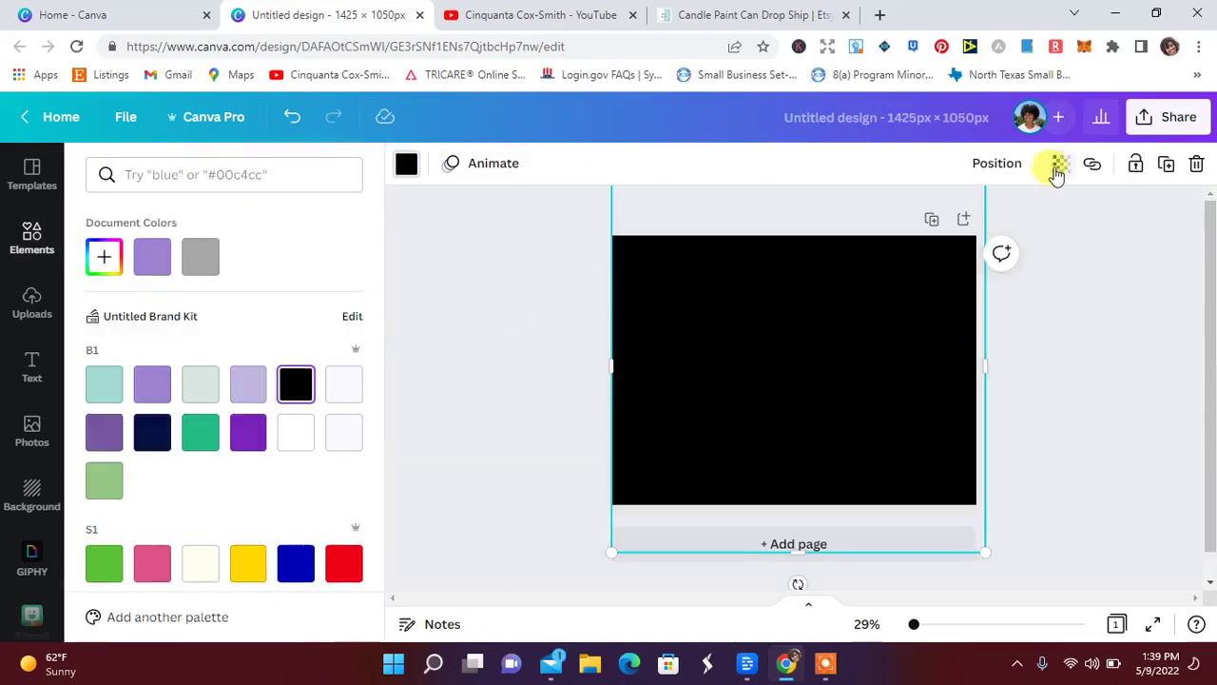
click(1058, 171)
drag(1052, 237, 1077, 334)
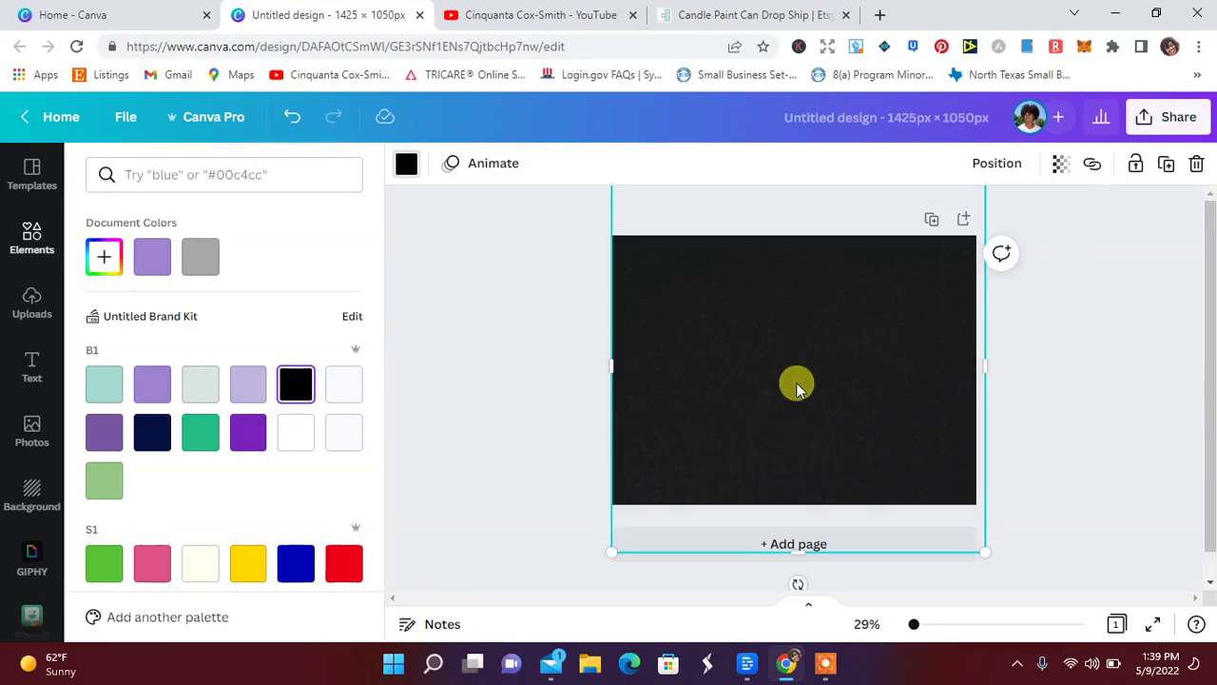
drag(797, 385, 794, 383)
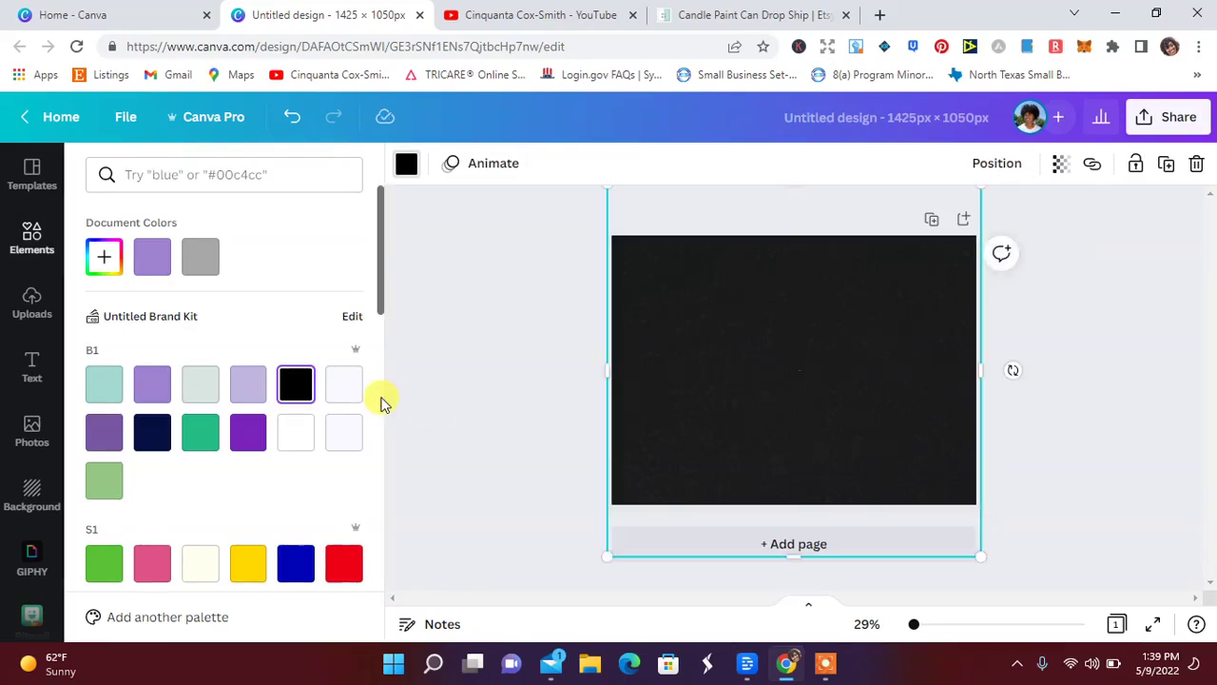
- Add the 'cold, smooth & tasty' text design and change its heading to 'Some of us got that shit you can't teach.'
click(27, 367)
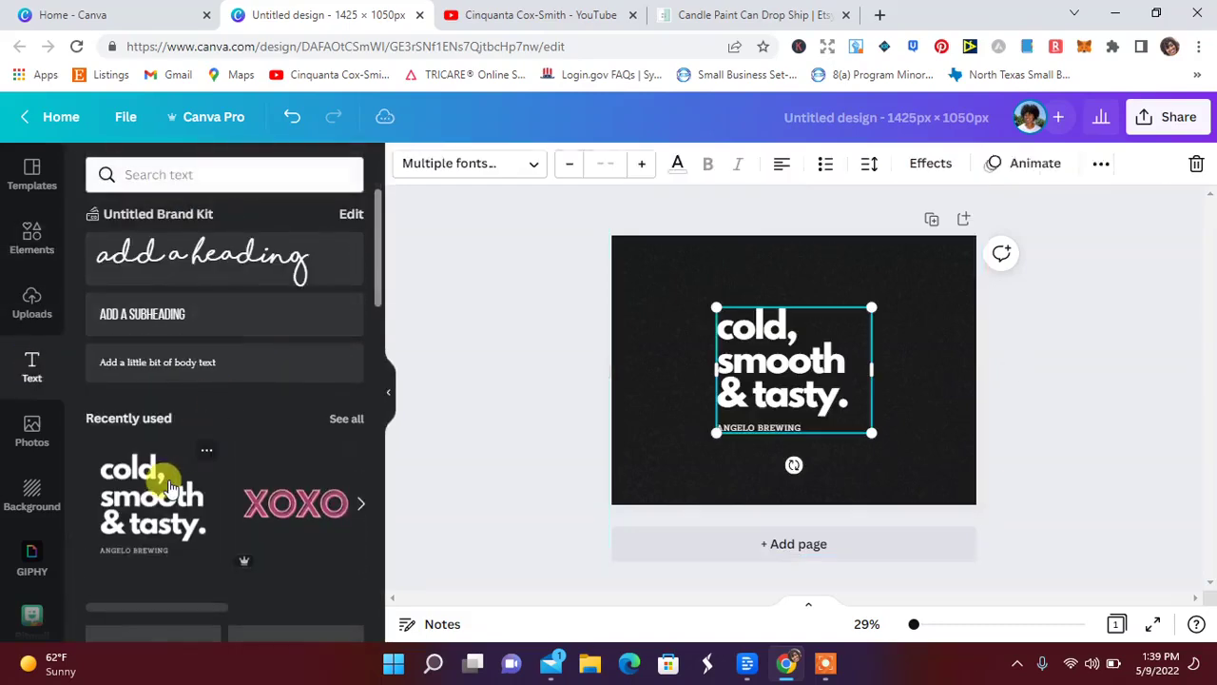
click(170, 485)
click(837, 398)
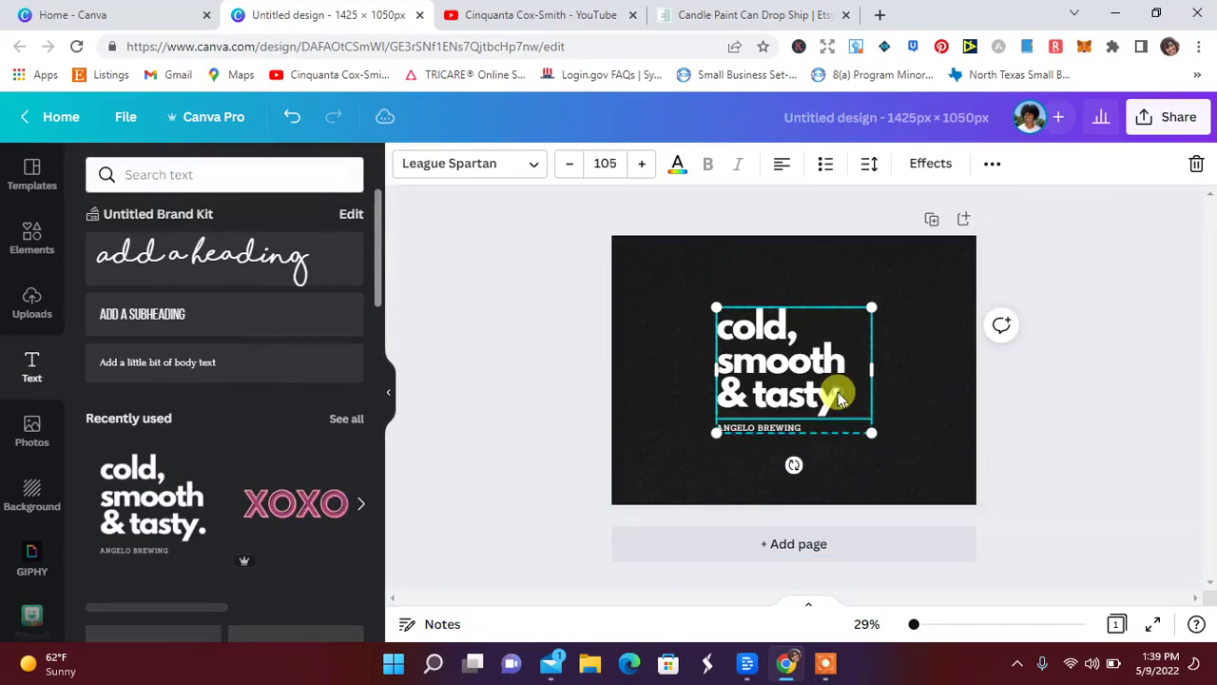
click(838, 397)
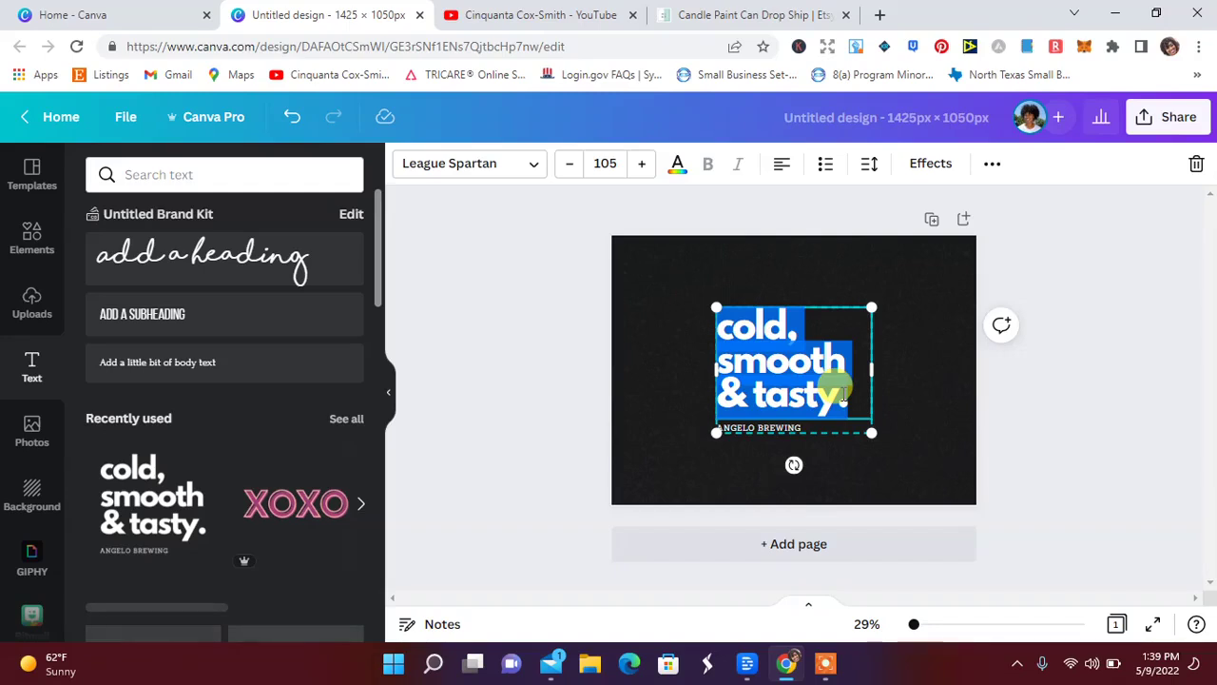
text(So)
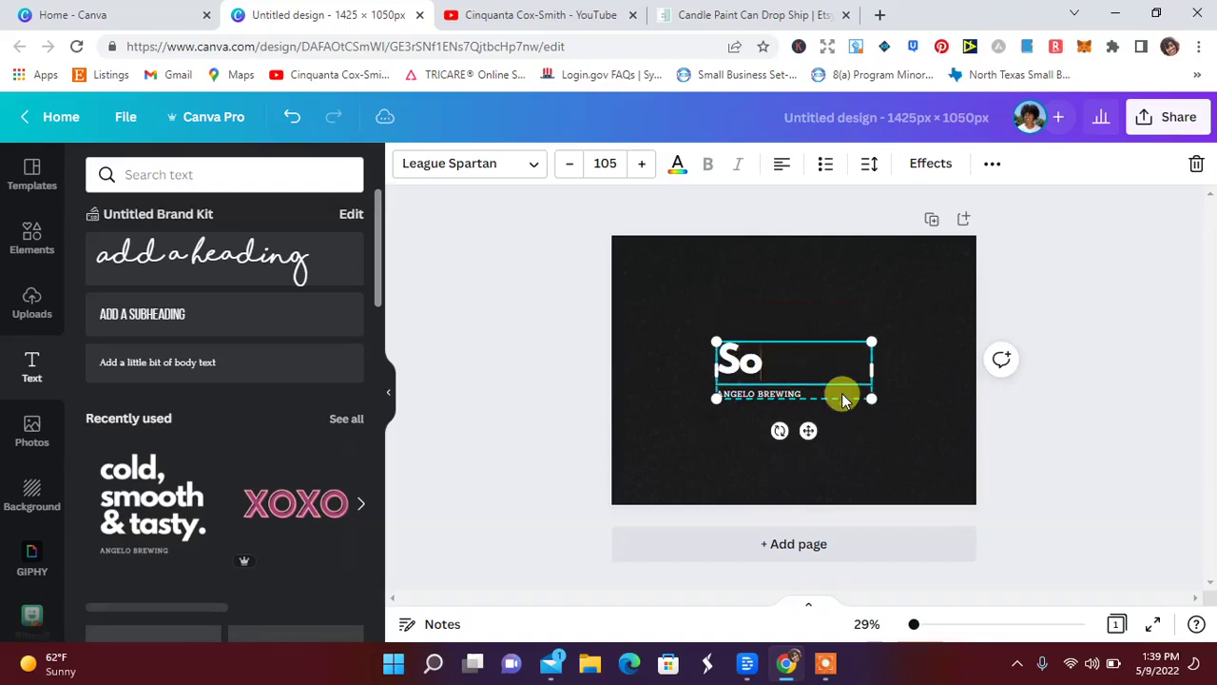
text(me of us)
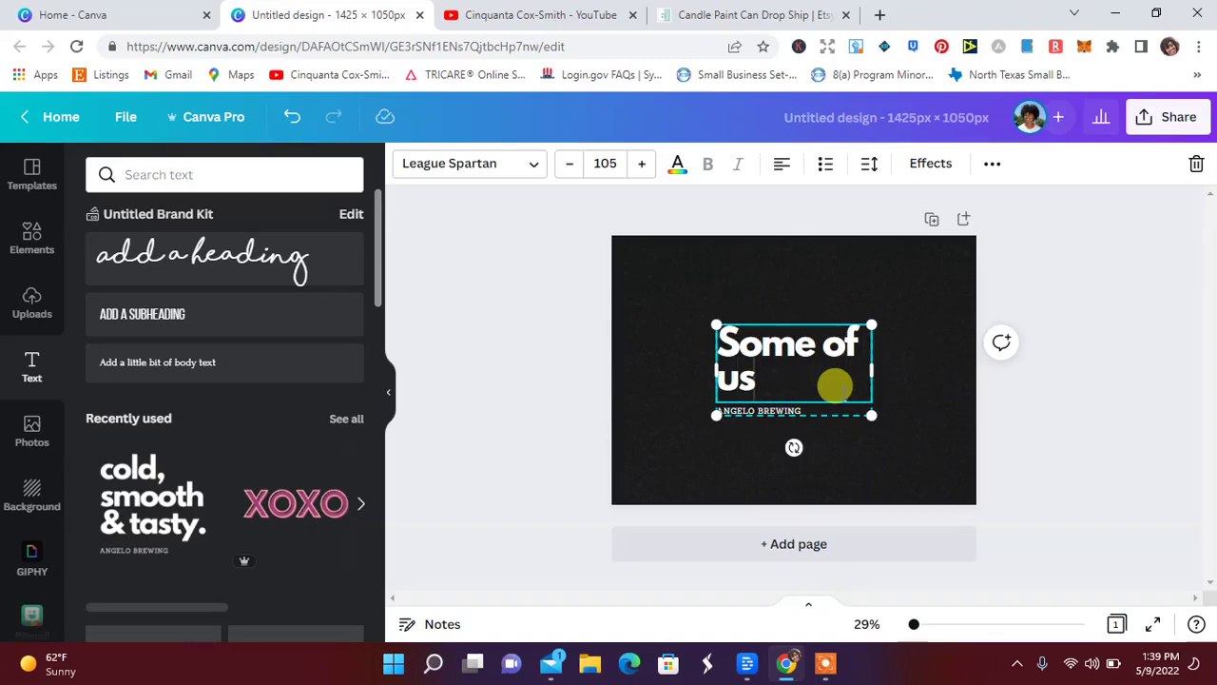
text( got that shit y)
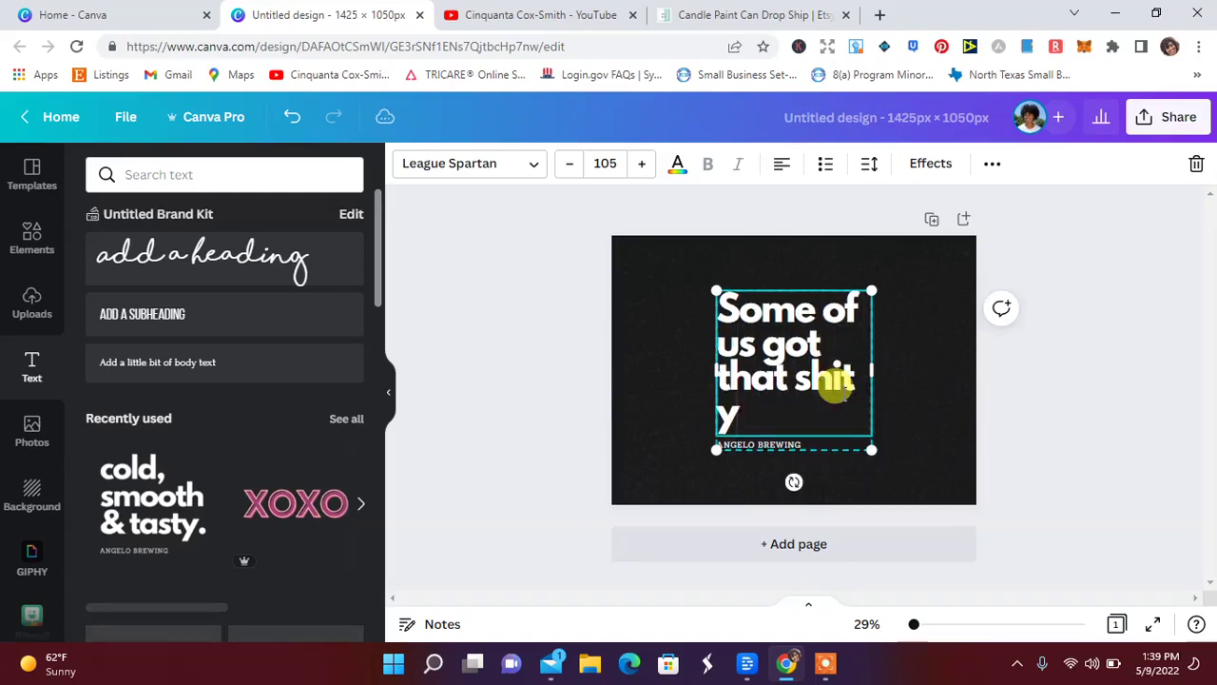
text(ou can't teach.)
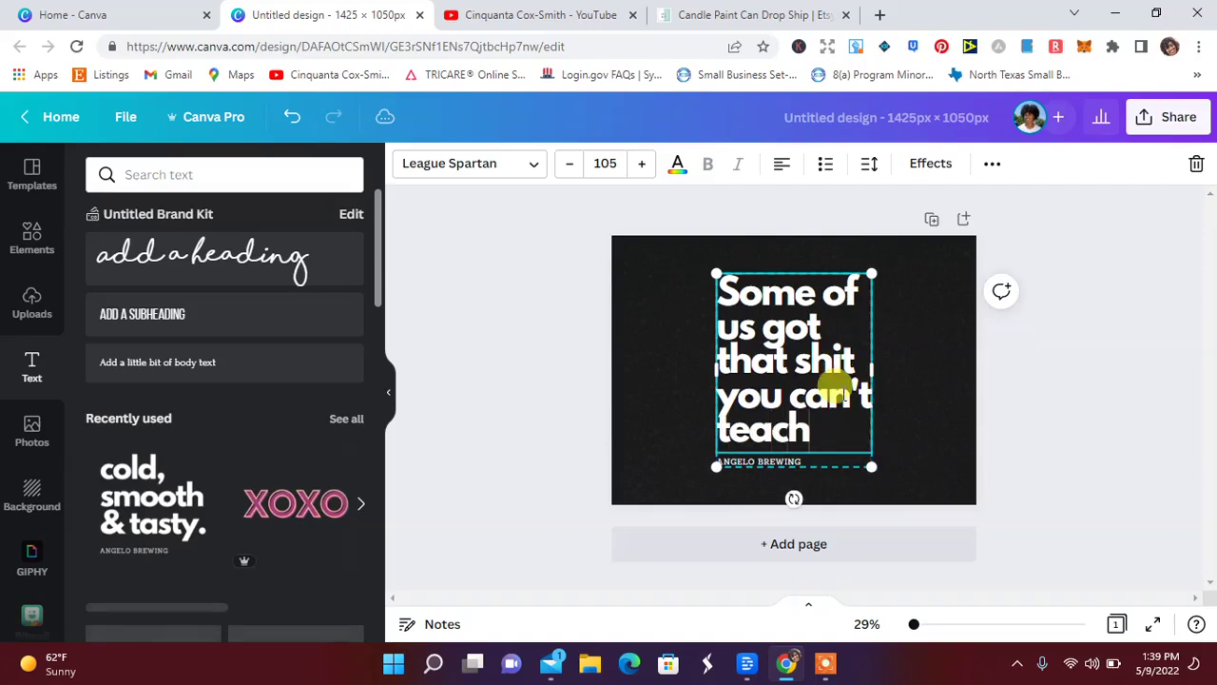
- Replace the ANGELO BREWING caption with 'COINS AND CONNECTIONS', shrink it, and centre the quote
double_click(850, 464)
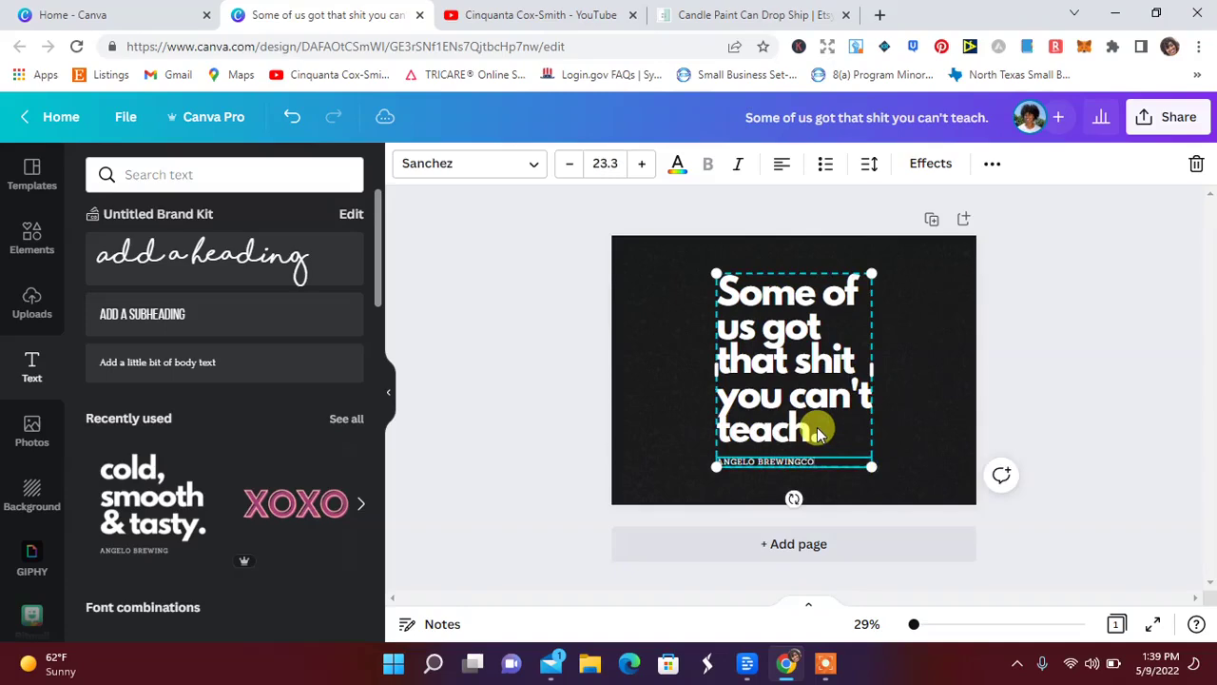
key(BackSpace)
key(BackSpace)
key(BackSpace)
key(BackSpace)
key(BackSpace)
key(BackSpace)
key(BackSpace)
key(BackSpace)
key(BackSpace)
key(BackSpace)
key(BackSpace)
key(BackSpace)
key(BackSpace)
key(BackSpace)
key(BackSpace)
key(BackSpace)
key(BackSpace)
text(COINS AND CONNECTIONS)
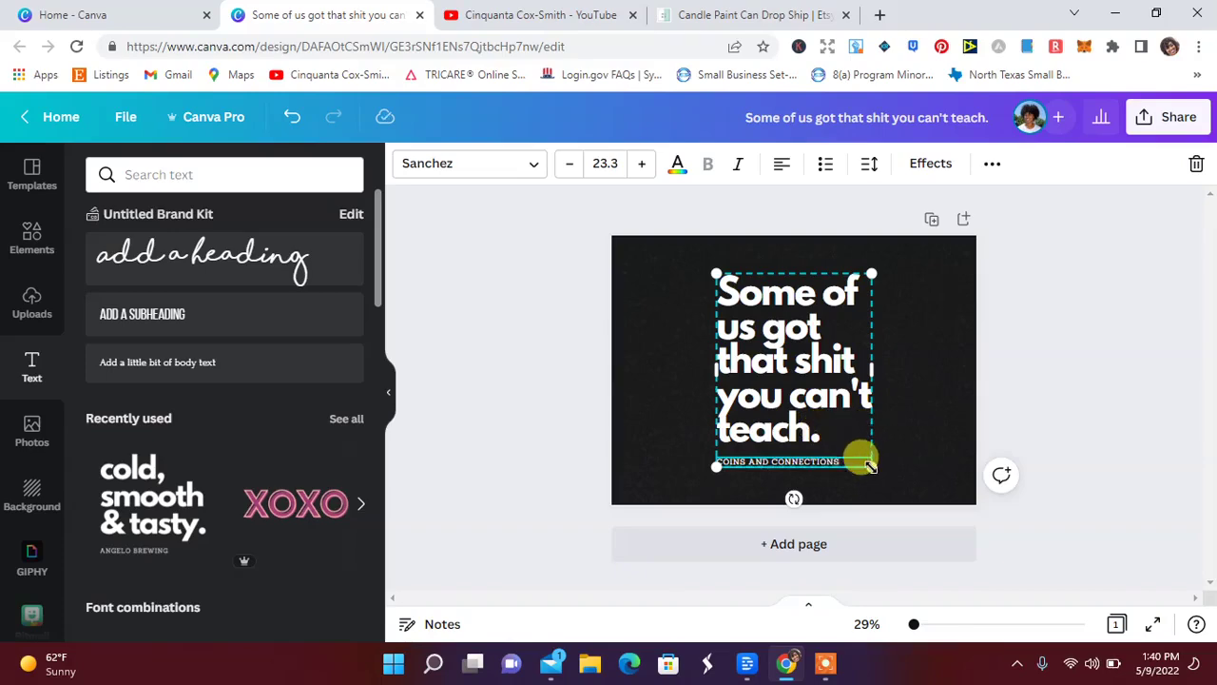
drag(867, 464, 846, 446)
click(795, 387)
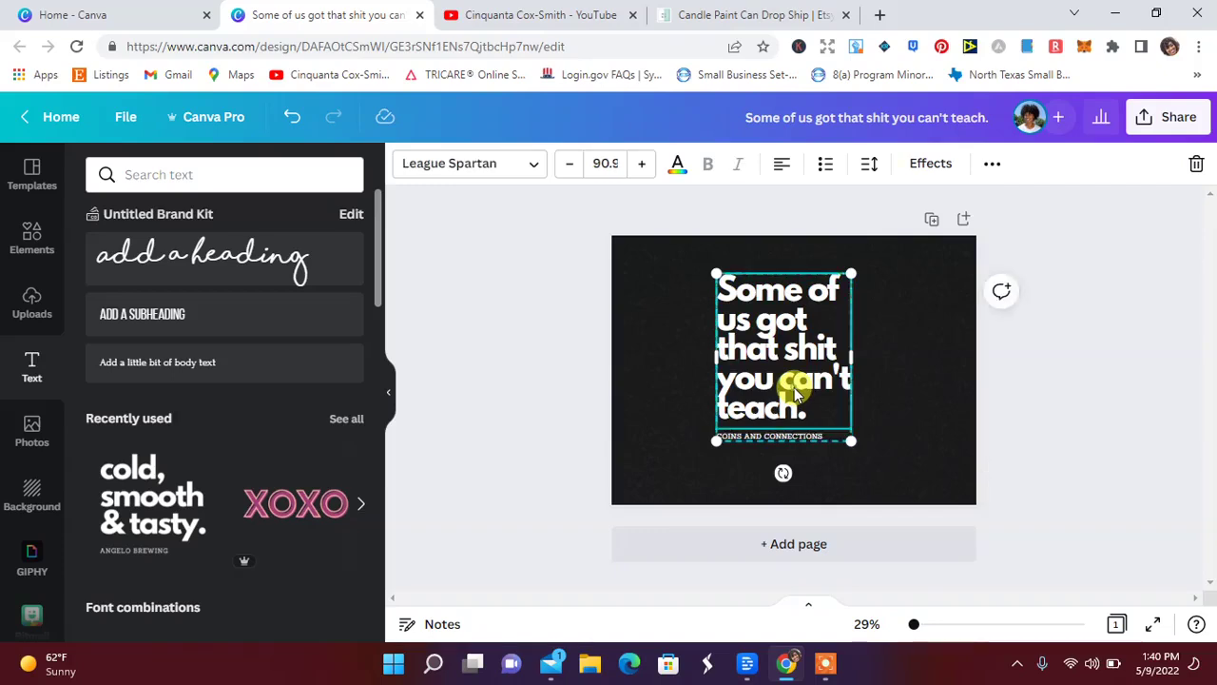
drag(794, 387, 805, 394)
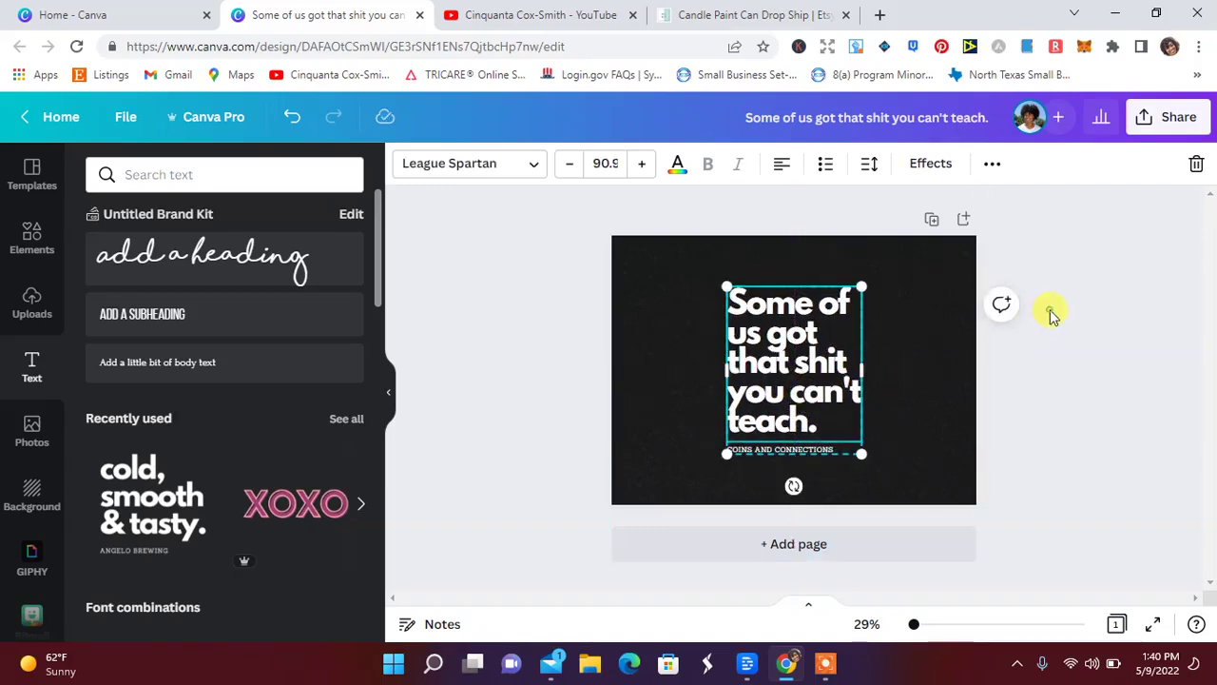
click(1050, 314)
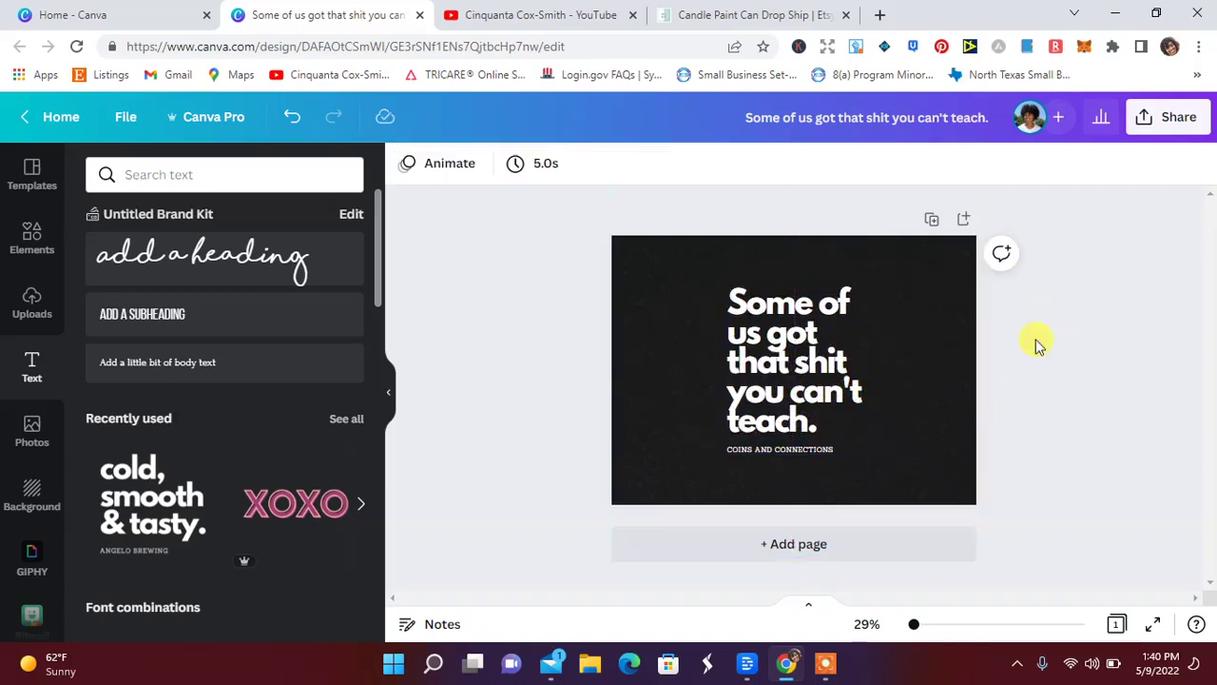
- Download the label as a PNG file and switch to the Printed Mint candle can designer
click(1142, 118)
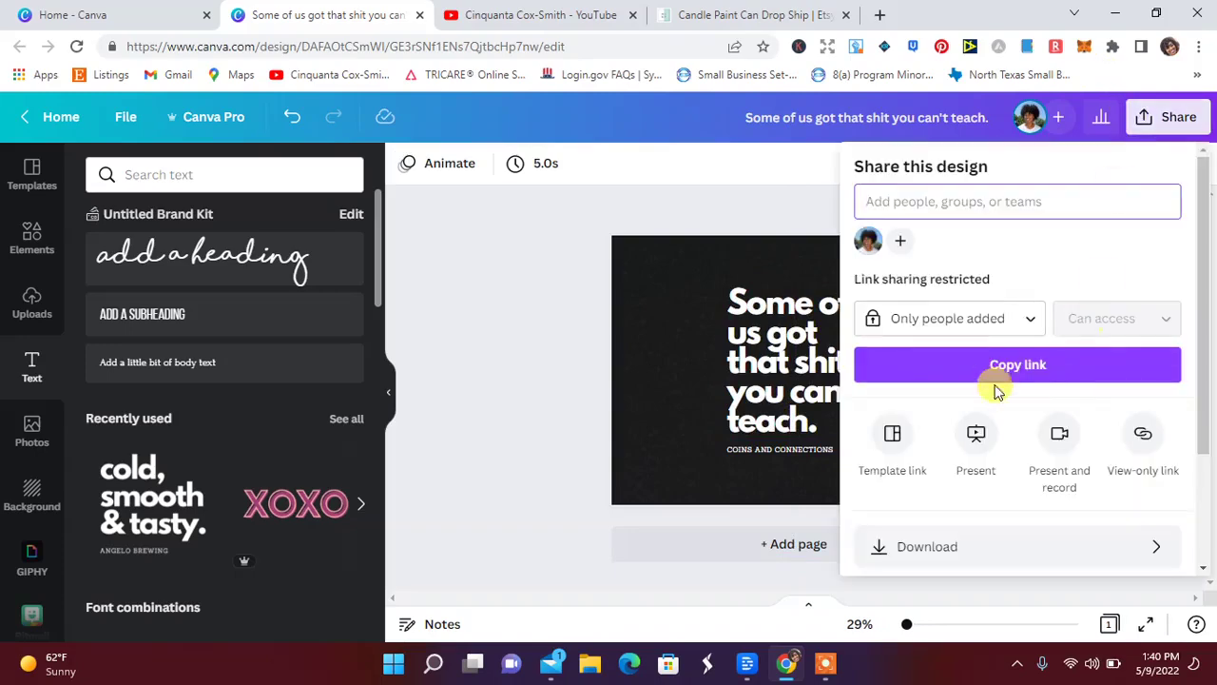
click(687, 11)
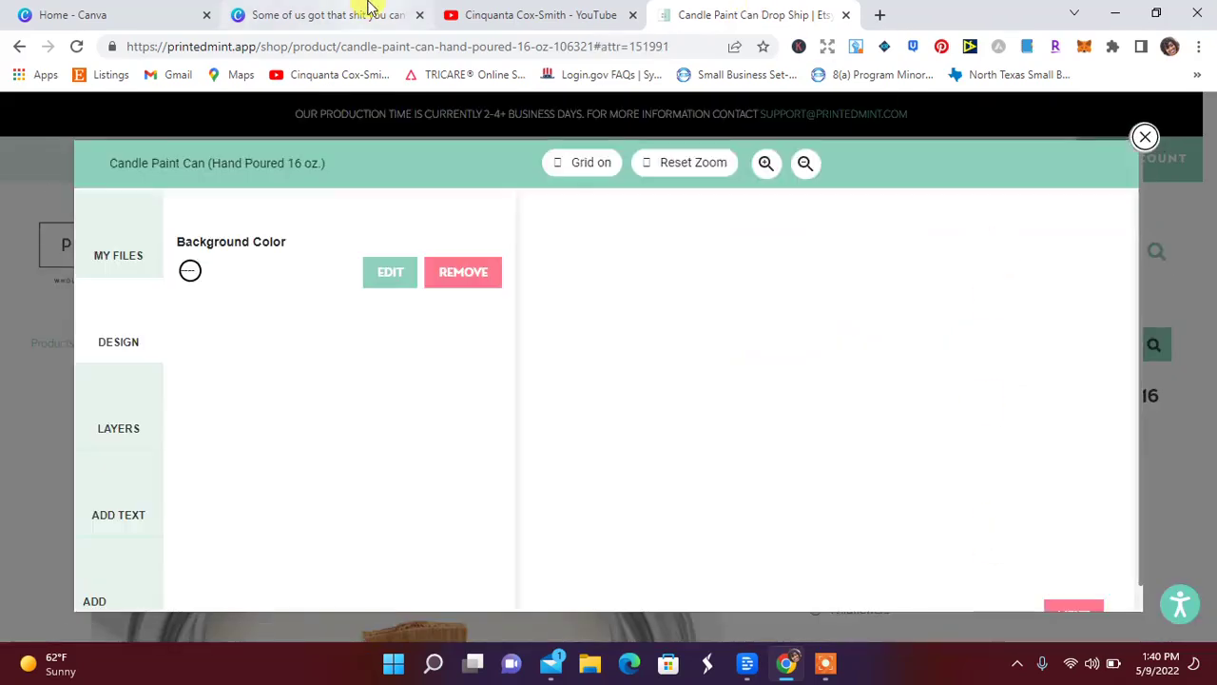
click(369, 9)
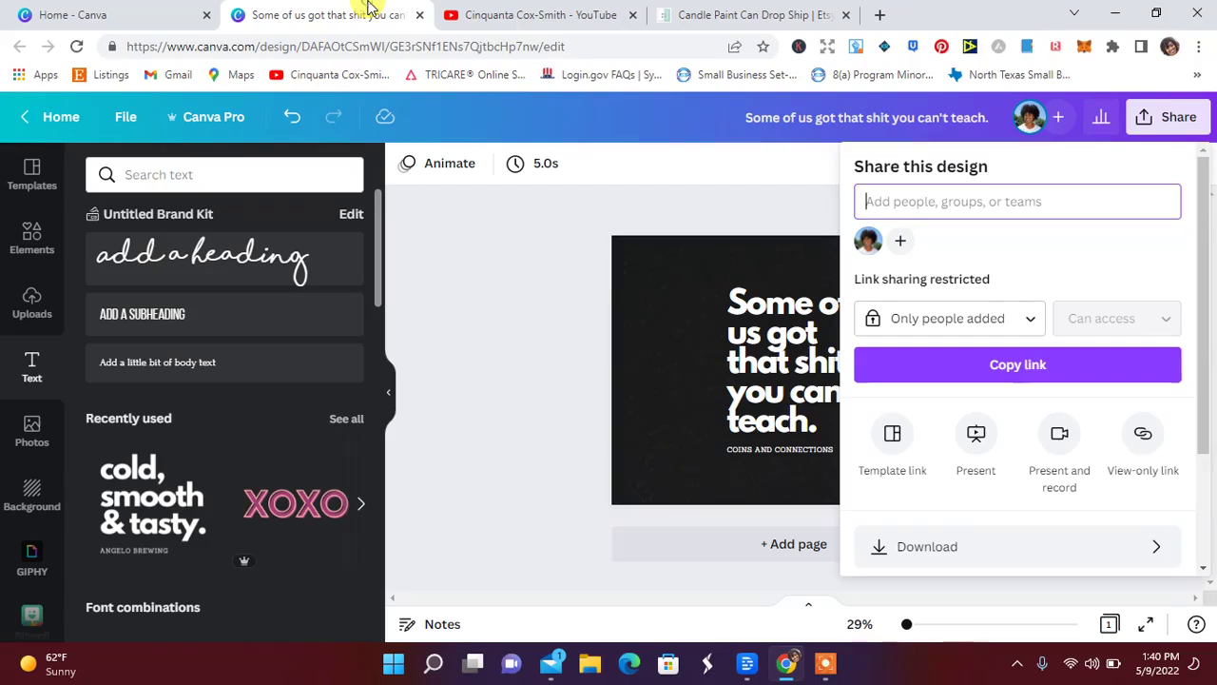
click(1022, 558)
click(957, 497)
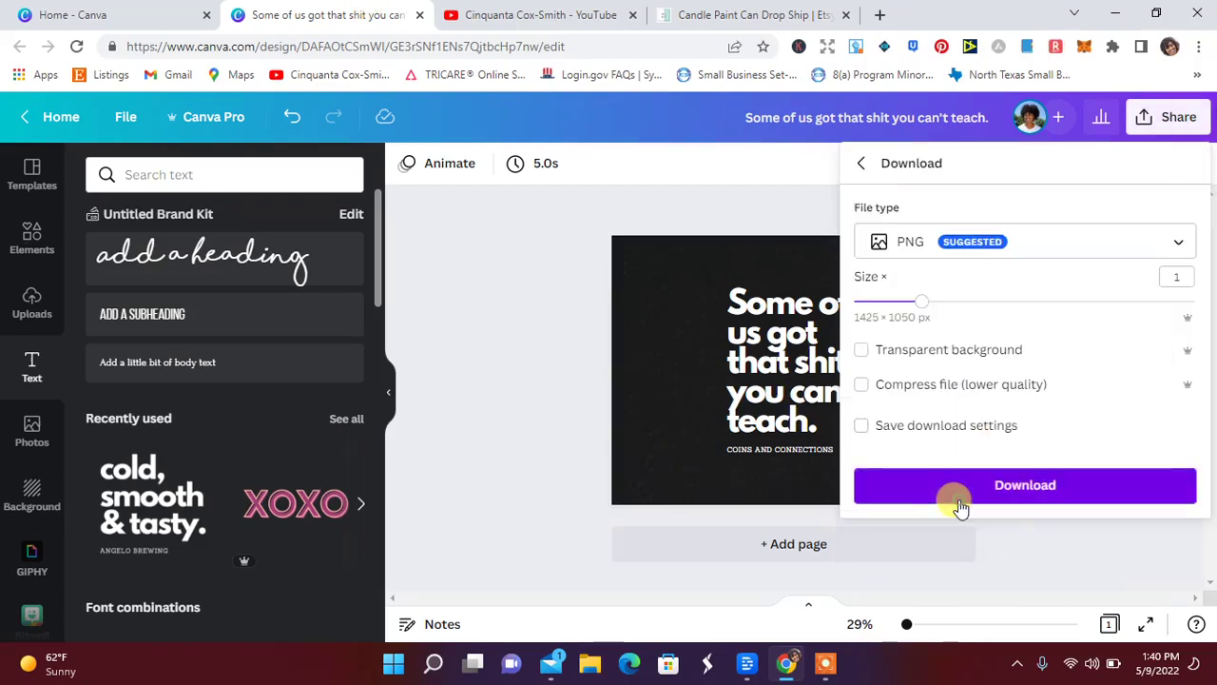
click(711, 12)
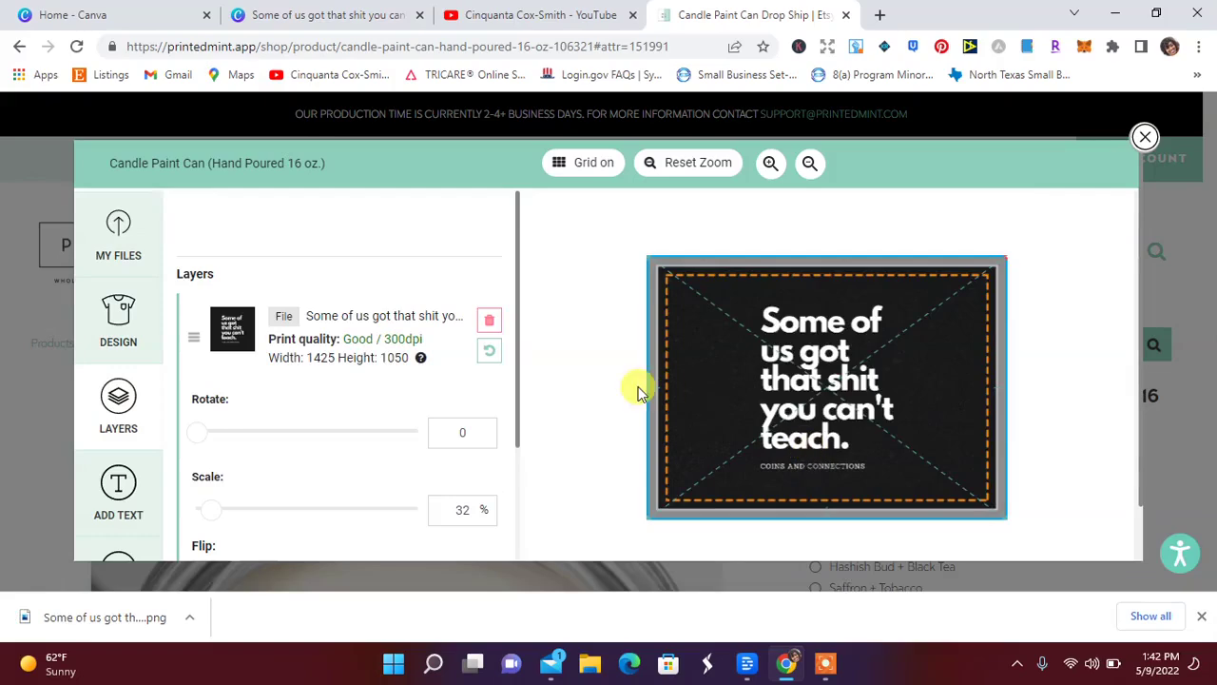
- Add the downloaded label PNG to the paint can's print area at 32% scale
drag(518, 324, 530, 497)
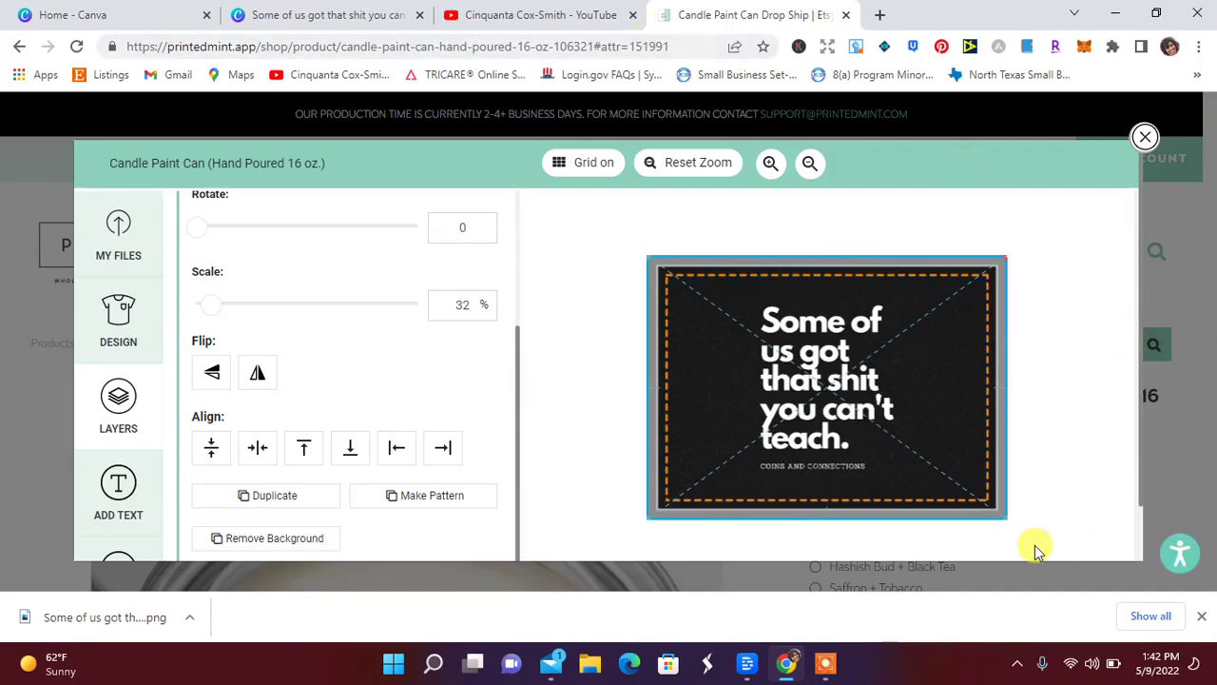
scroll(1034, 545, down, 2)
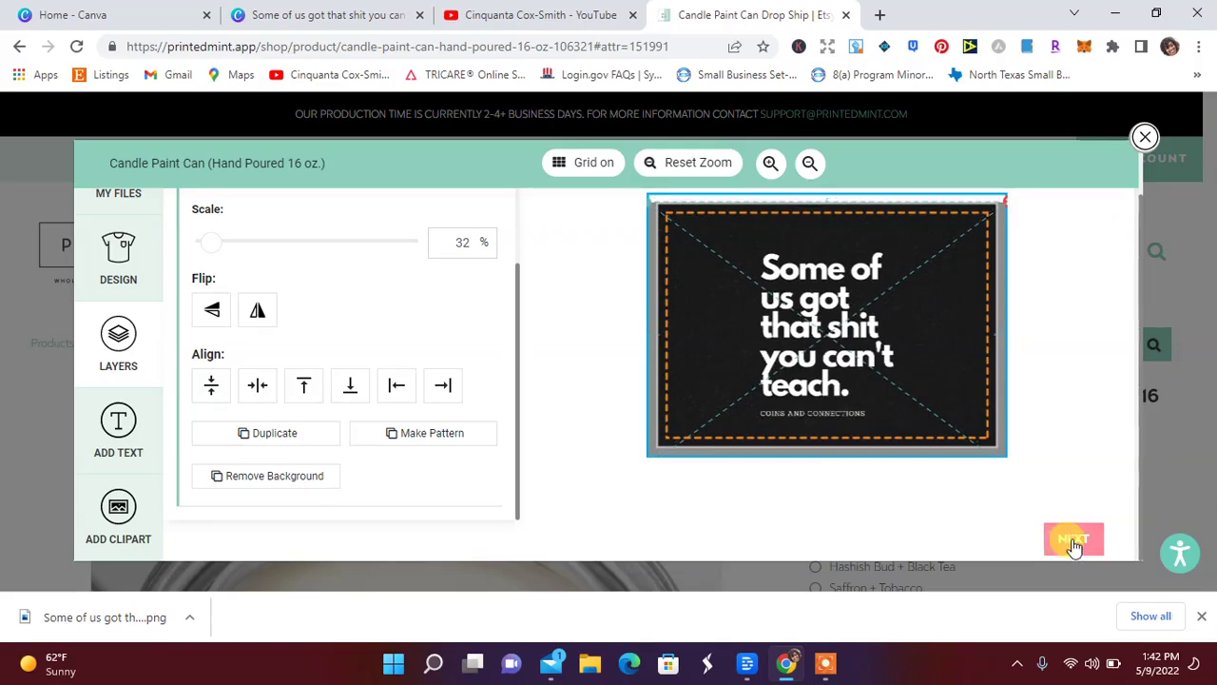
- Generate the can mockup, swap the Cashmere Vanilla scent for Dark Rose, and save
click(1074, 540)
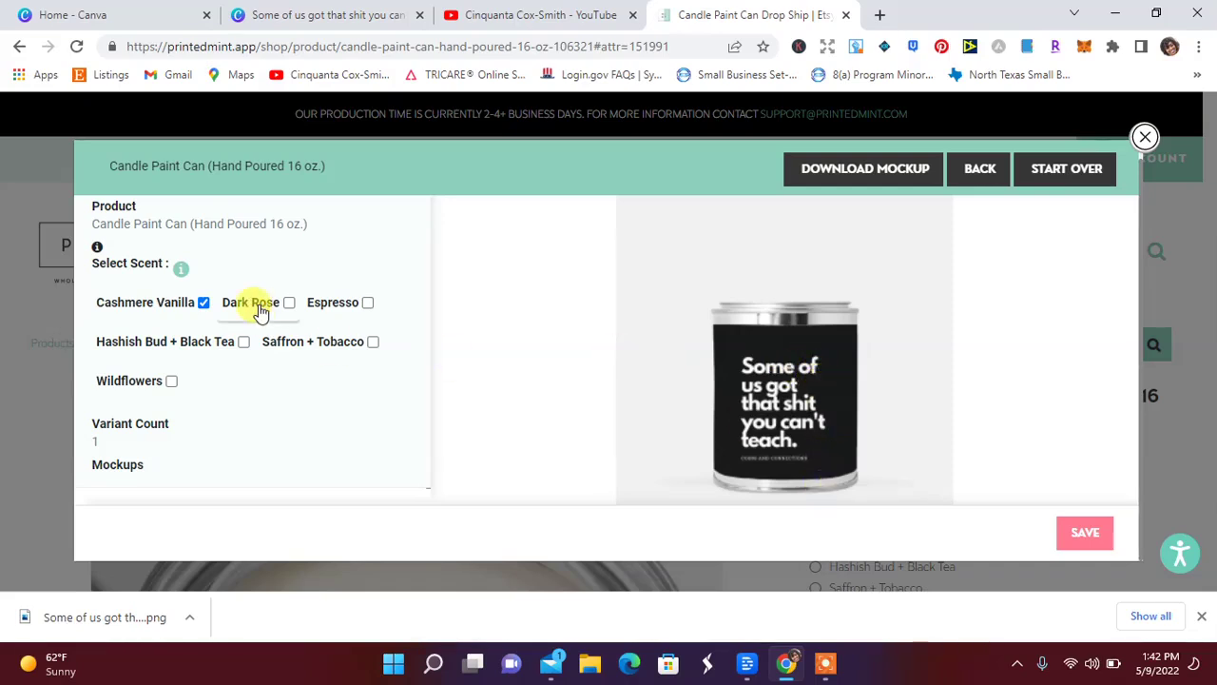
click(203, 304)
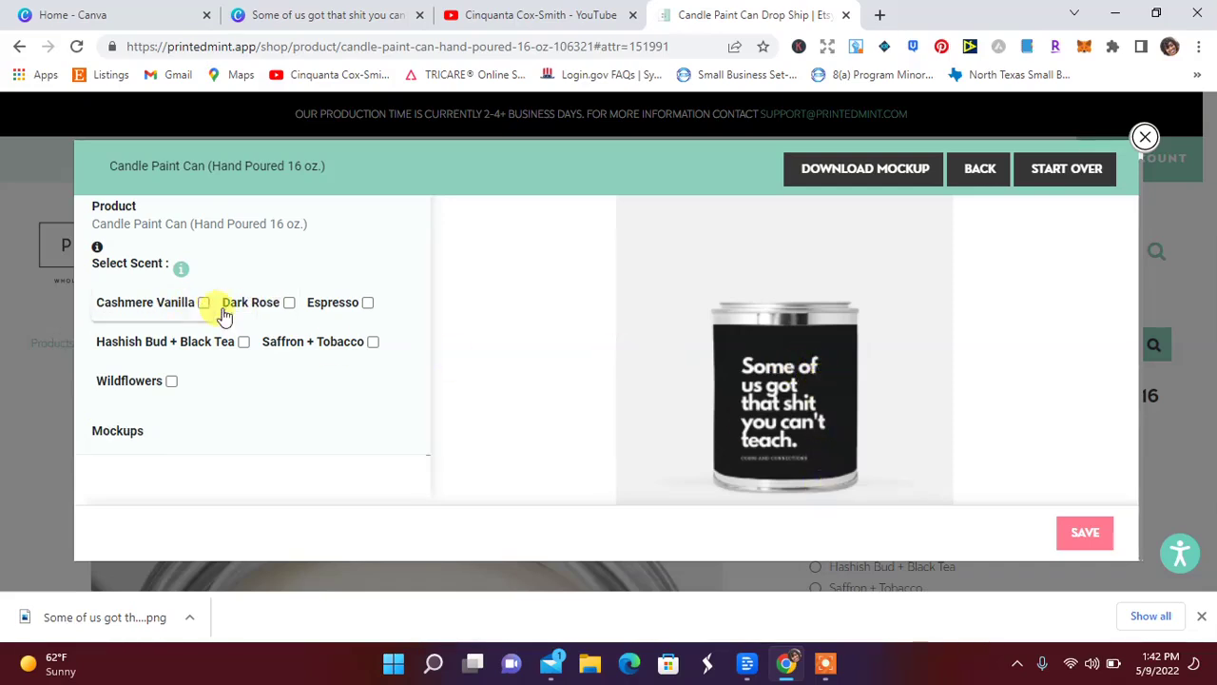
click(287, 303)
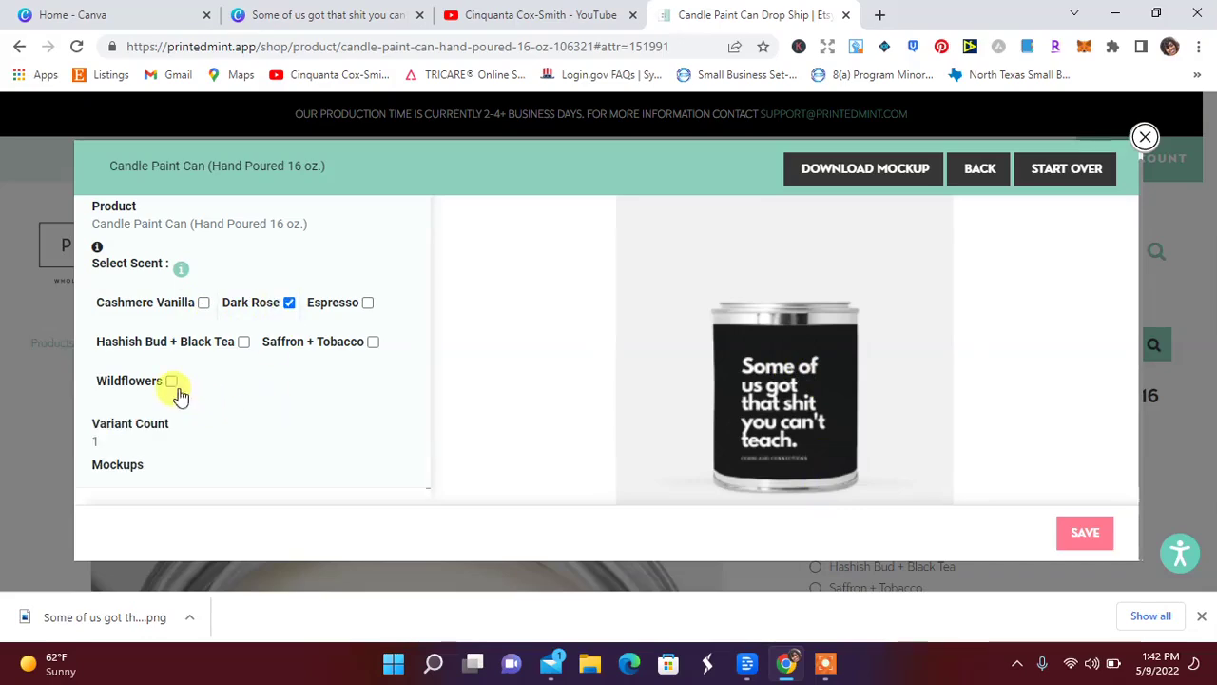
click(1073, 540)
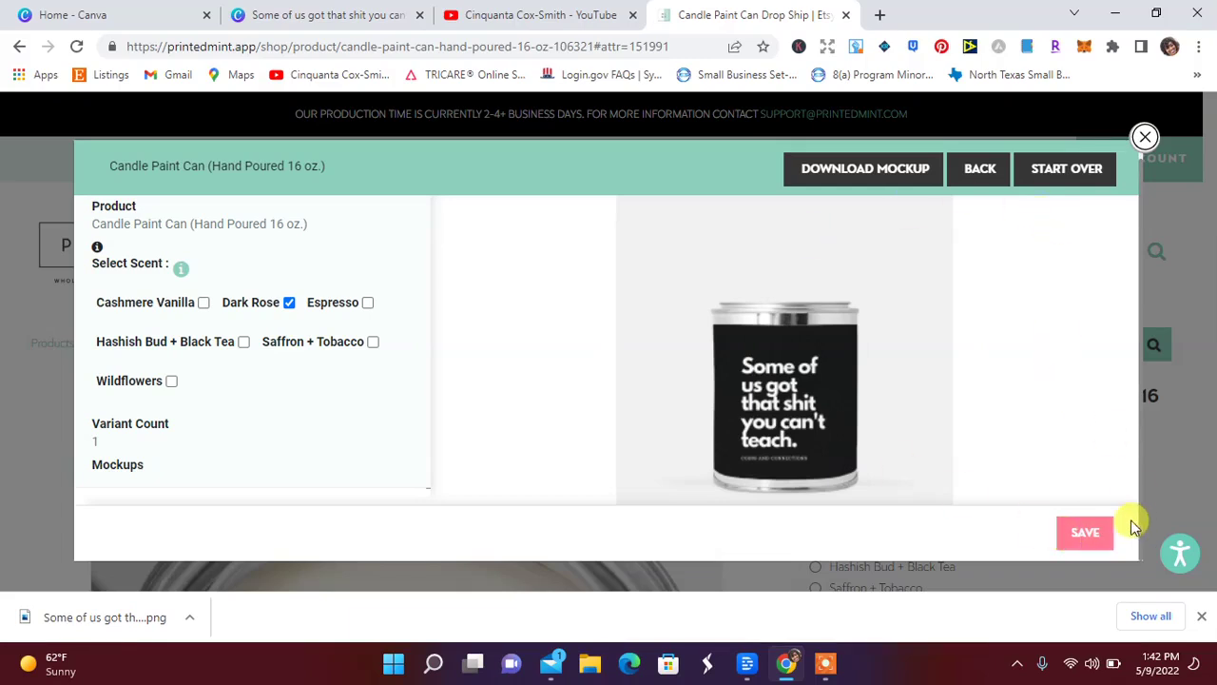
scroll(1104, 282, up, 1)
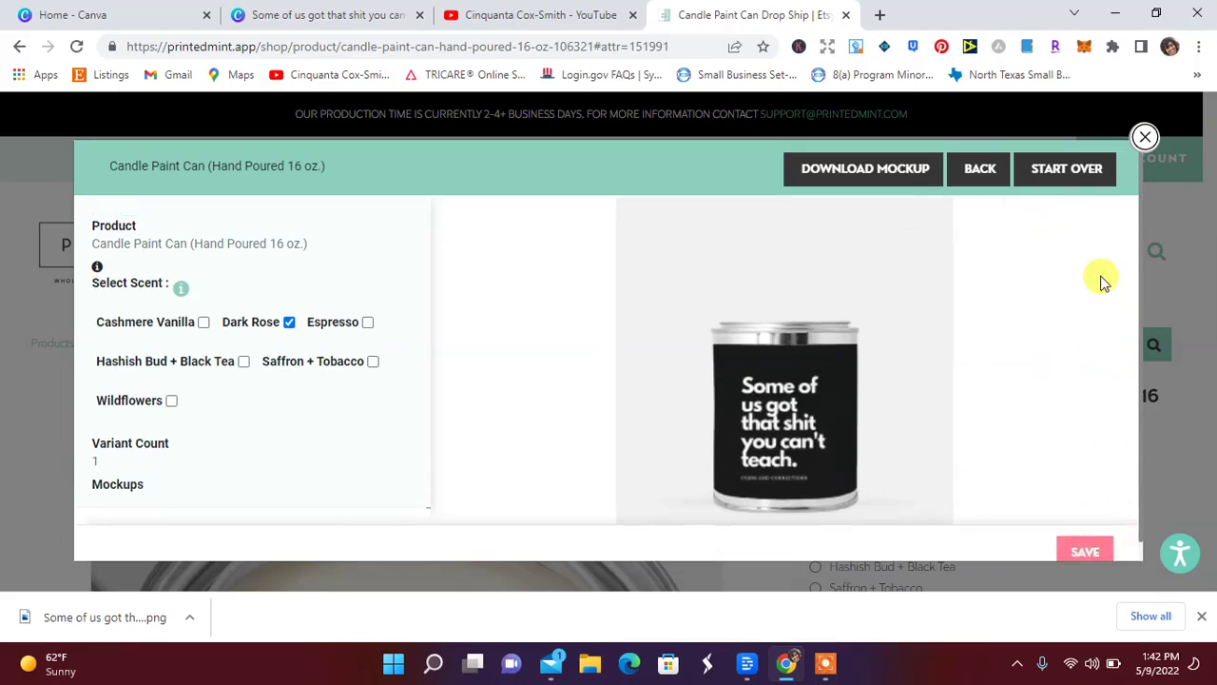
- Recentre the label, enlarge it to 34% scale, and regenerate the Dark Rose mockup
click(980, 169)
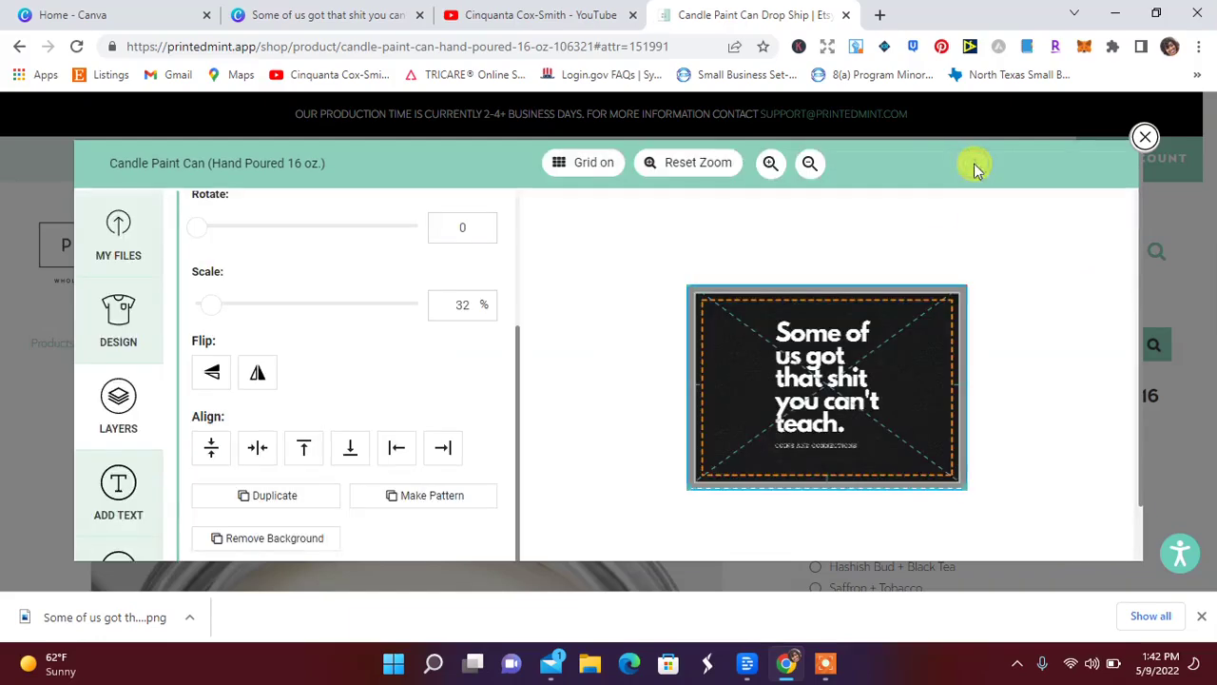
drag(820, 350, 827, 352)
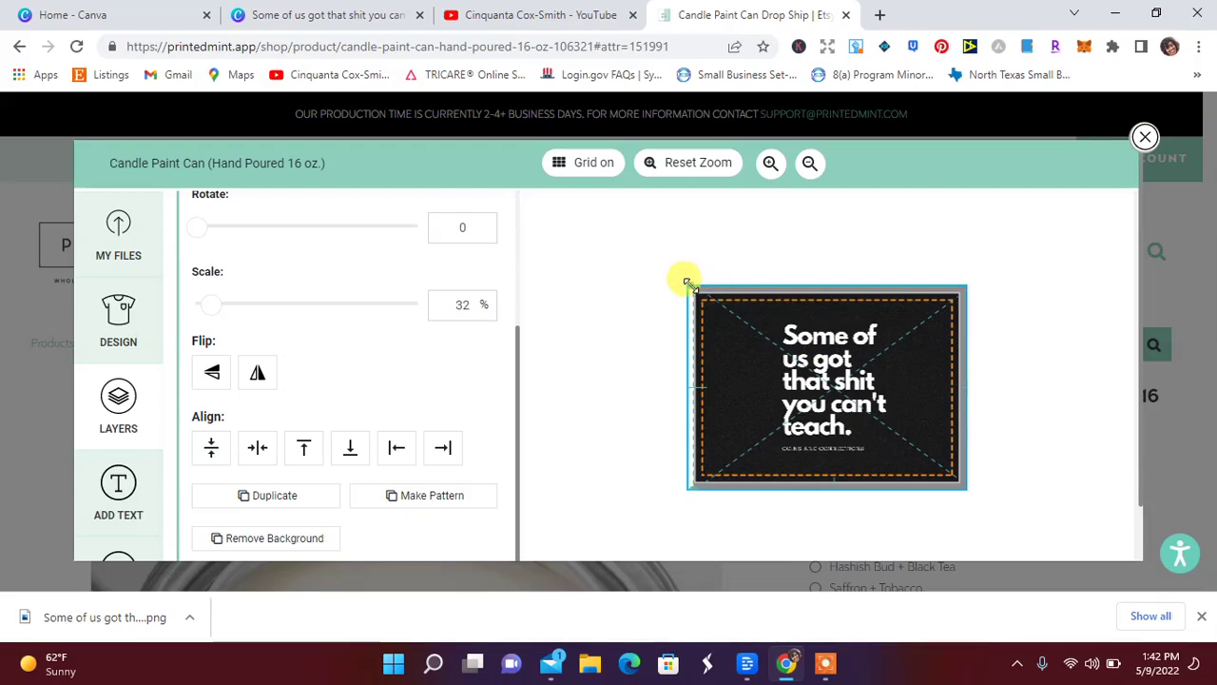
drag(687, 283, 684, 281)
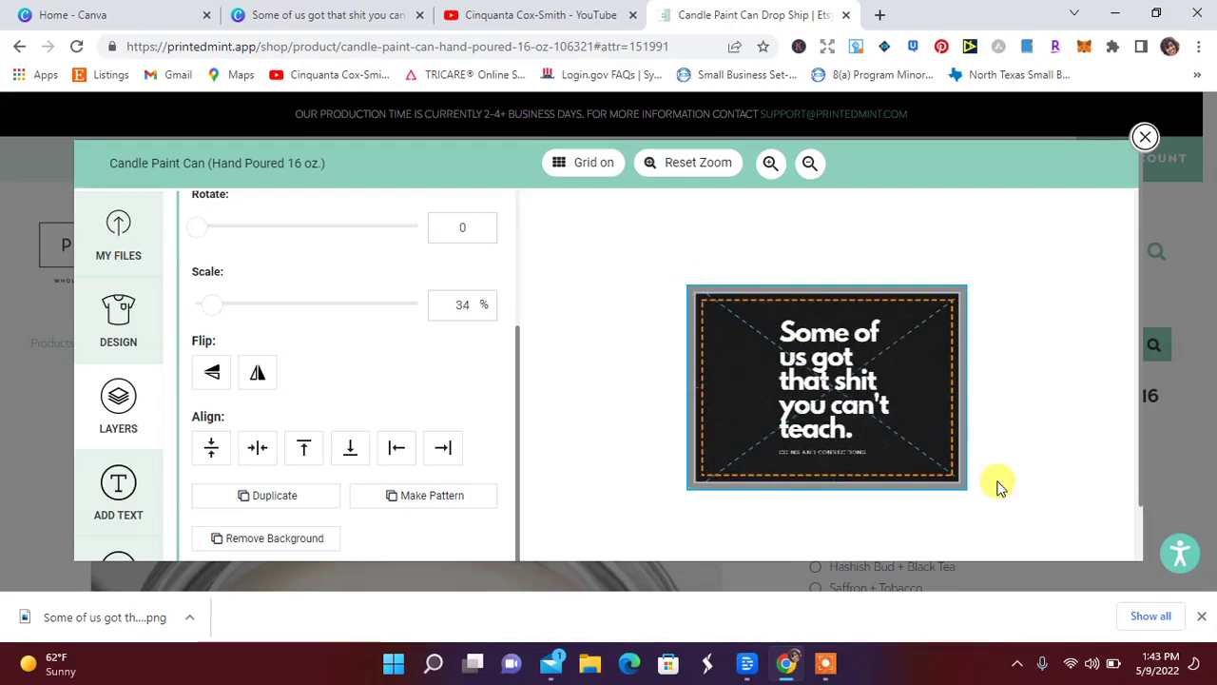
scroll(986, 467, down, 1)
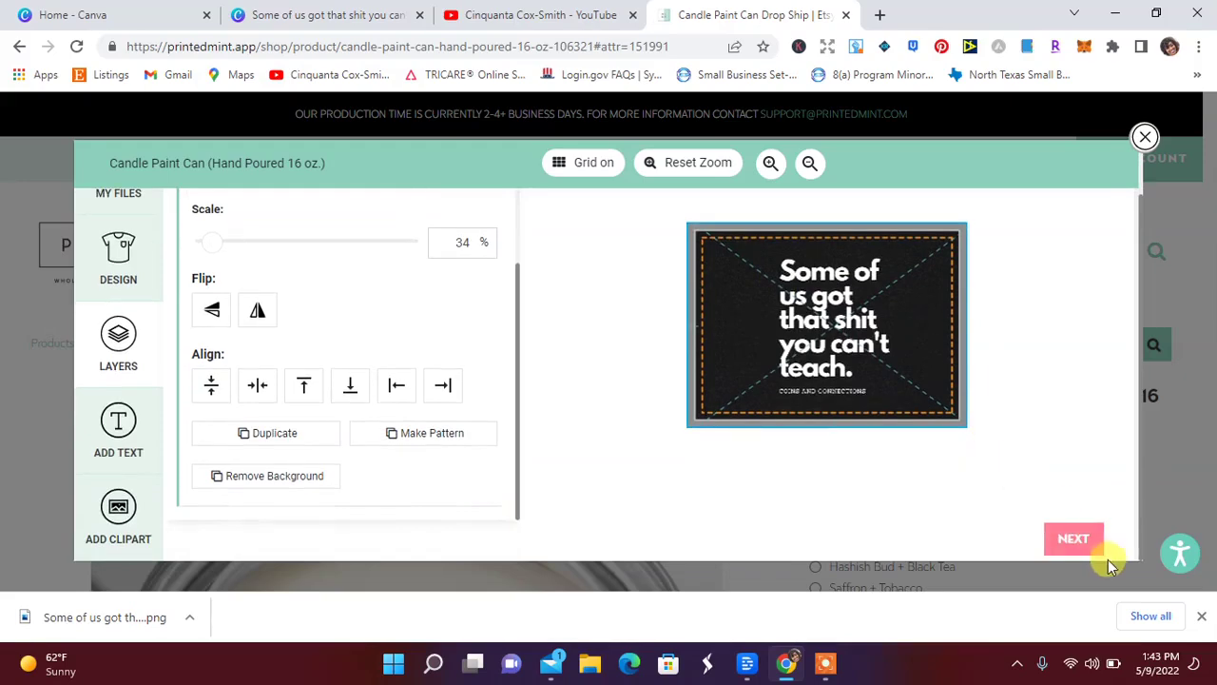
click(1079, 539)
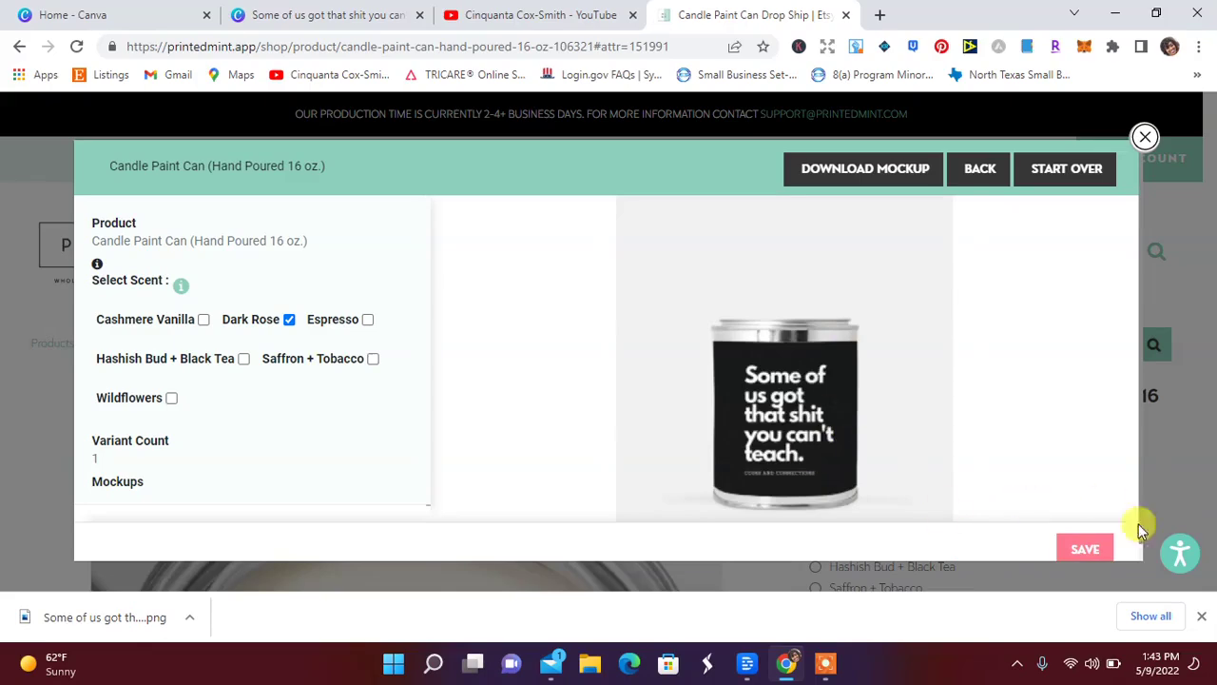
- Save the Dark Rose design and prefix the product name with 'Dark Rose CC'
click(1081, 554)
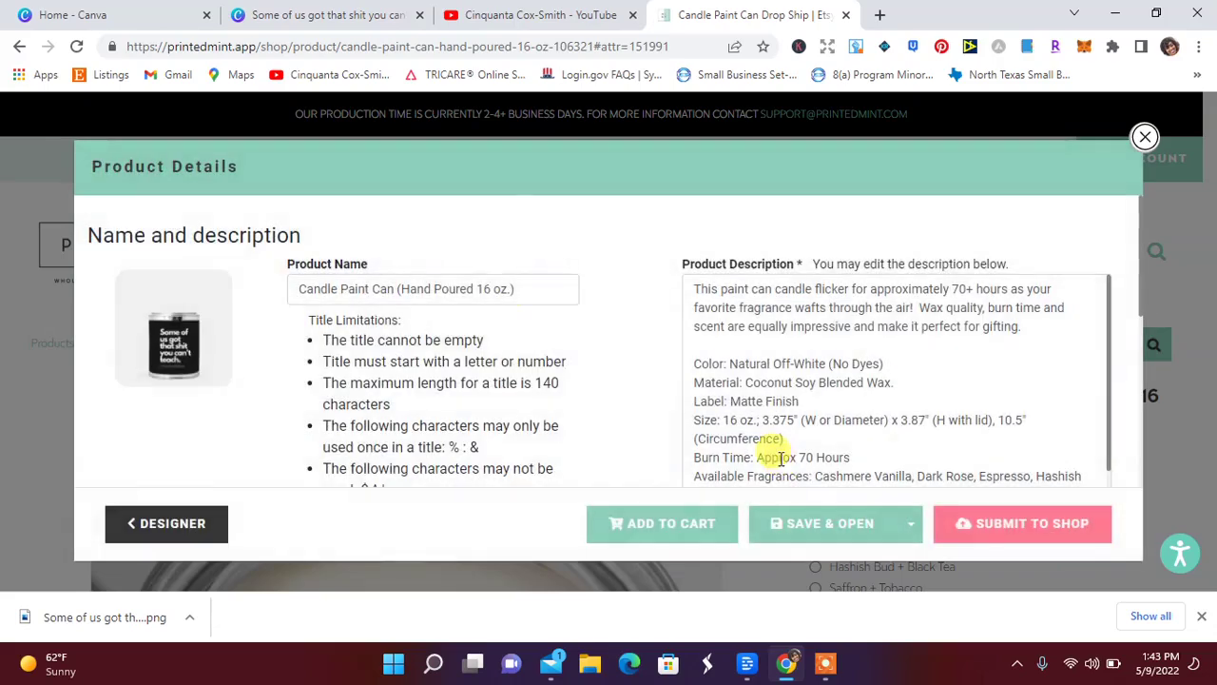
click(300, 290)
text(Dark R)
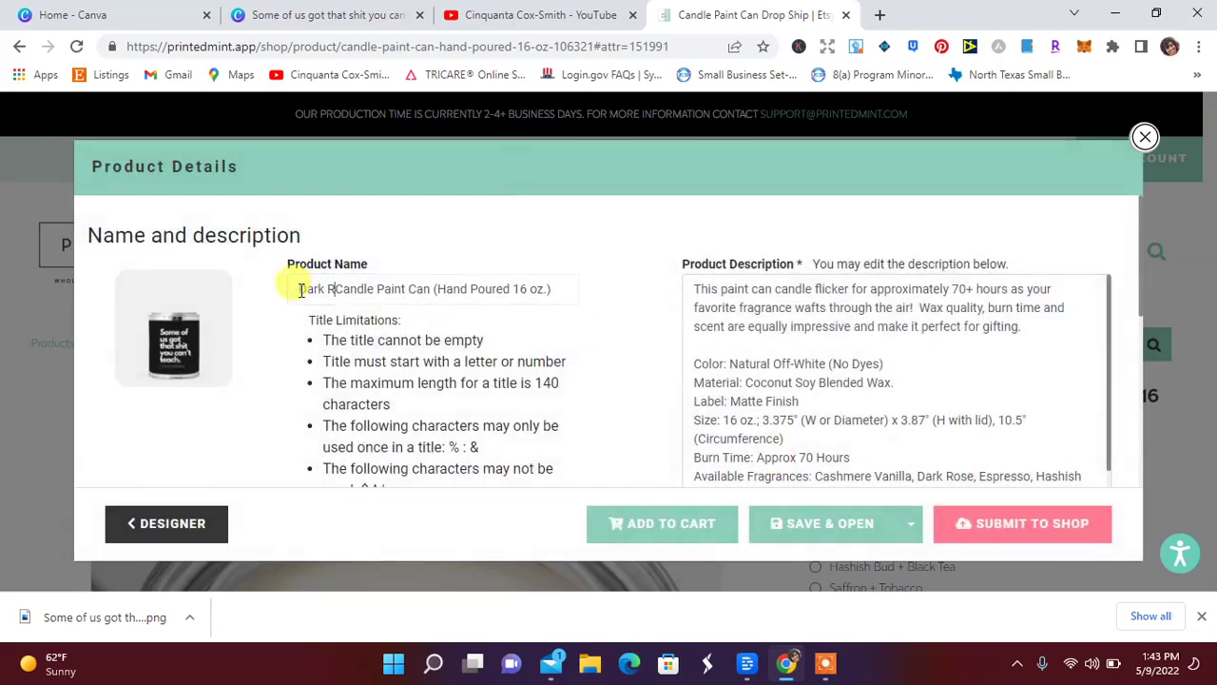
text(ose CC)
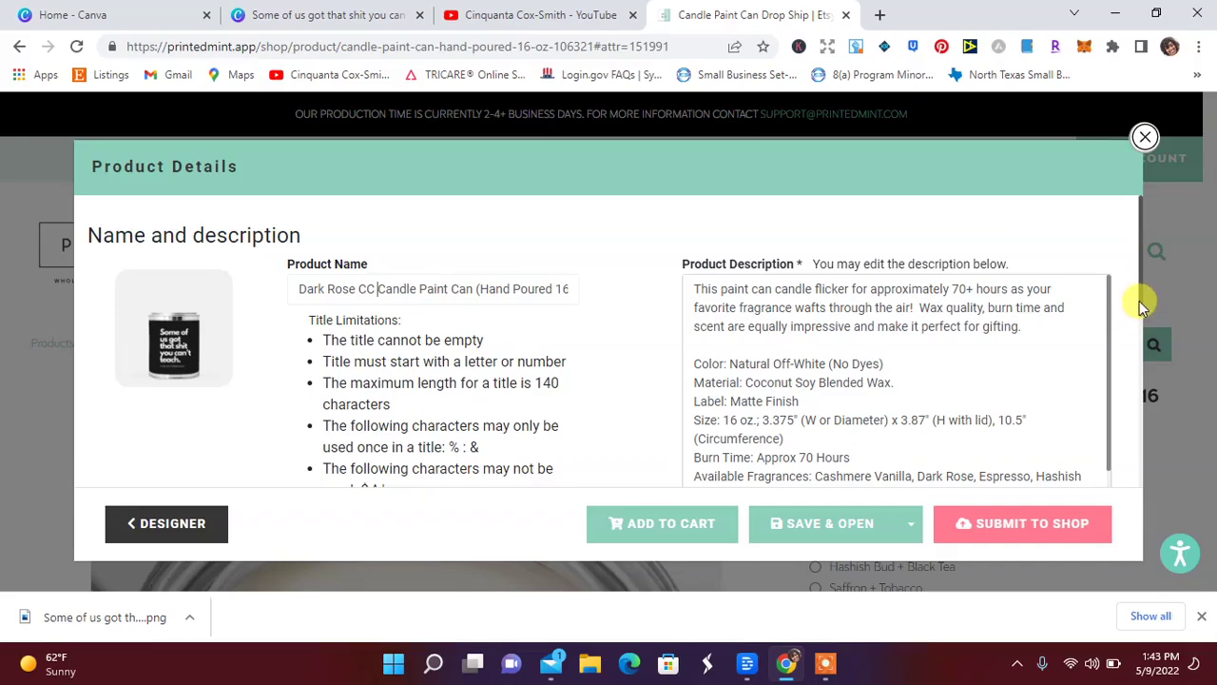
drag(1142, 305, 1159, 428)
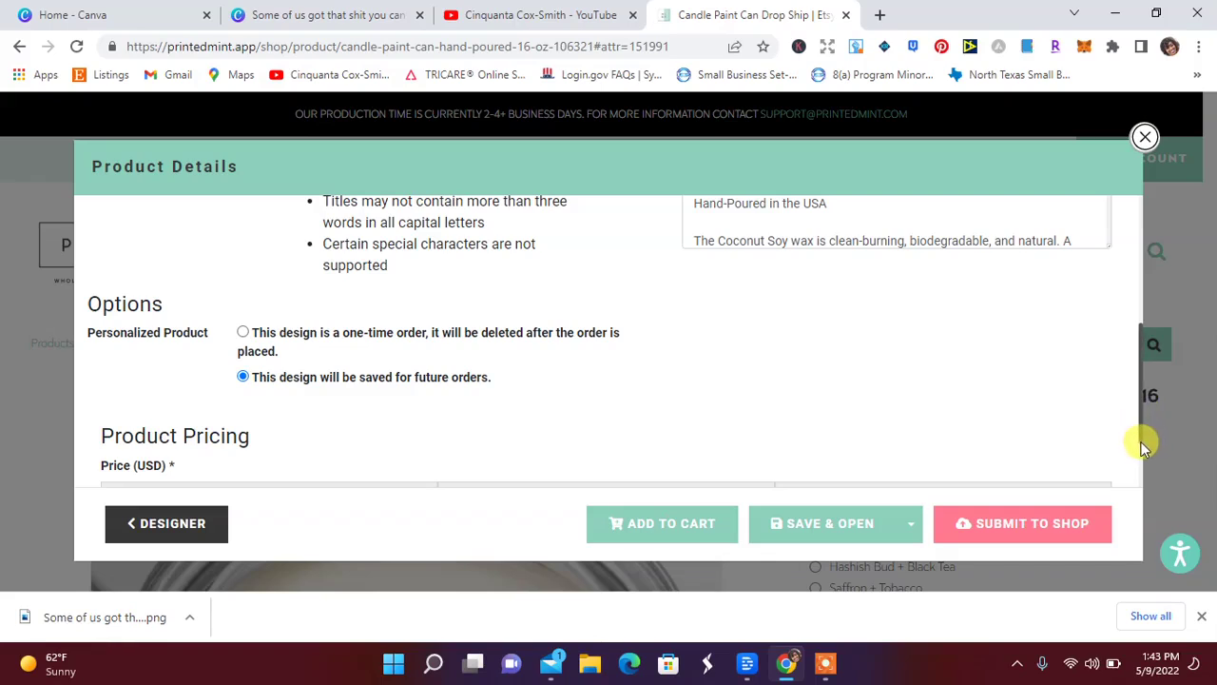
drag(1144, 445, 1143, 483)
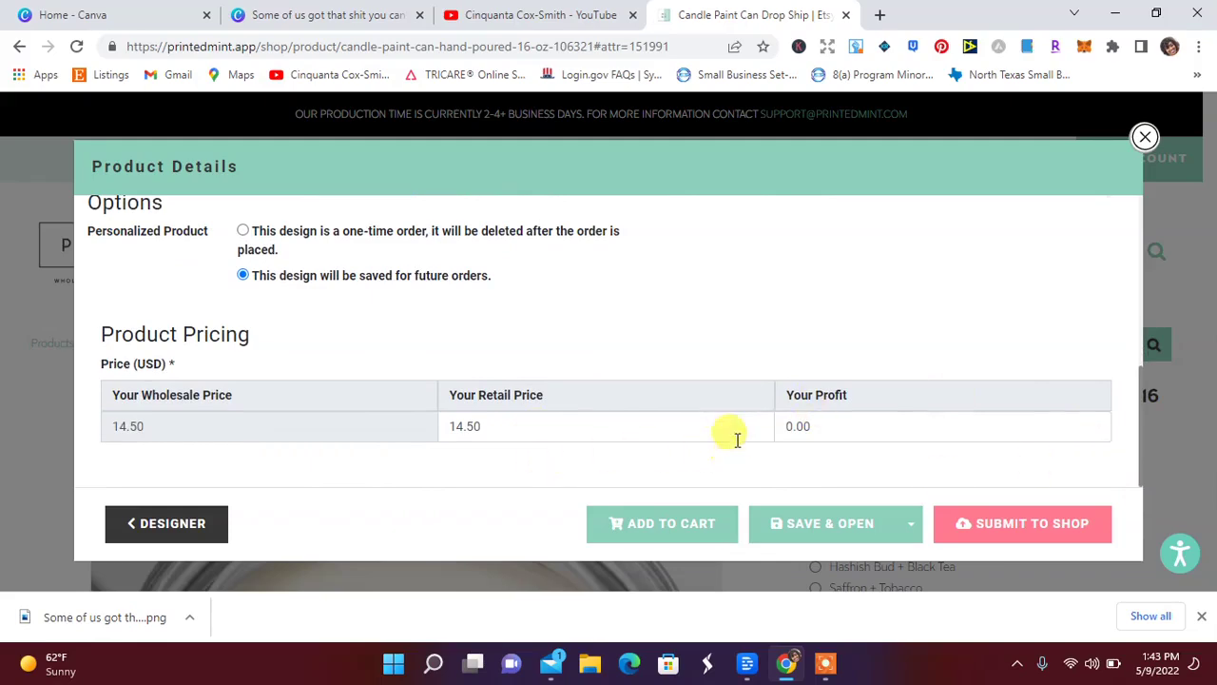
drag(816, 429, 795, 427)
- Set the retail price to 25.00 for a 10.50 profit and add the candle can to the cart
click(526, 428)
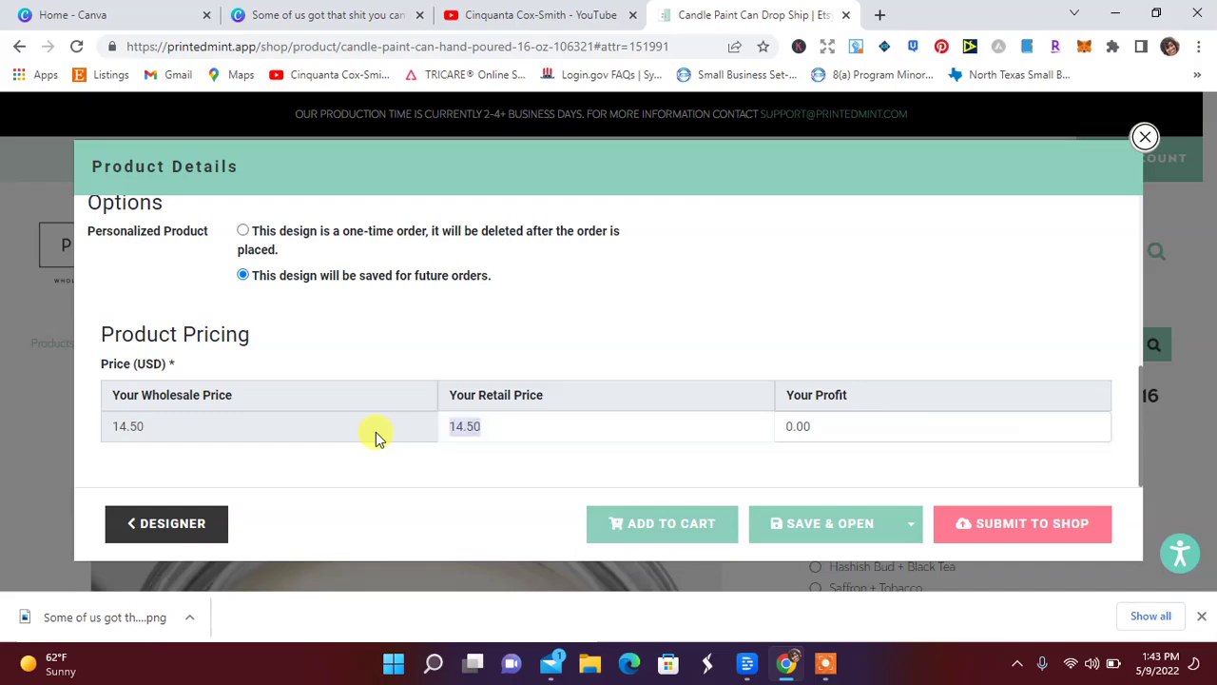
text(25.00)
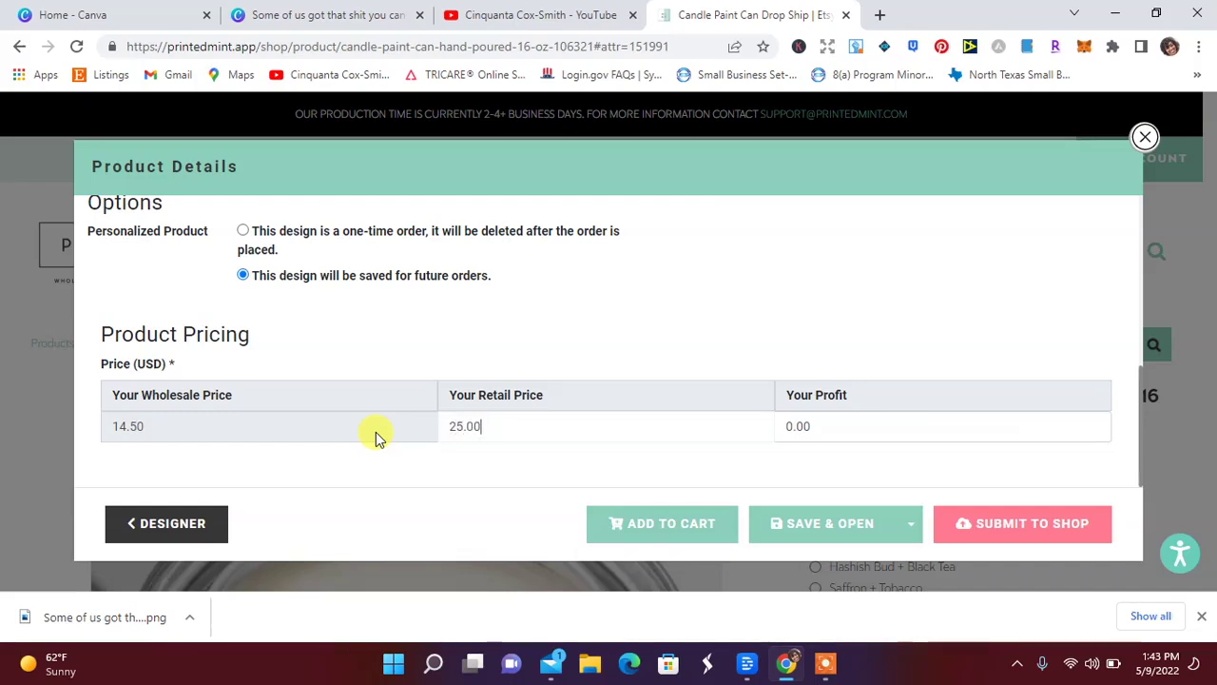
click(602, 371)
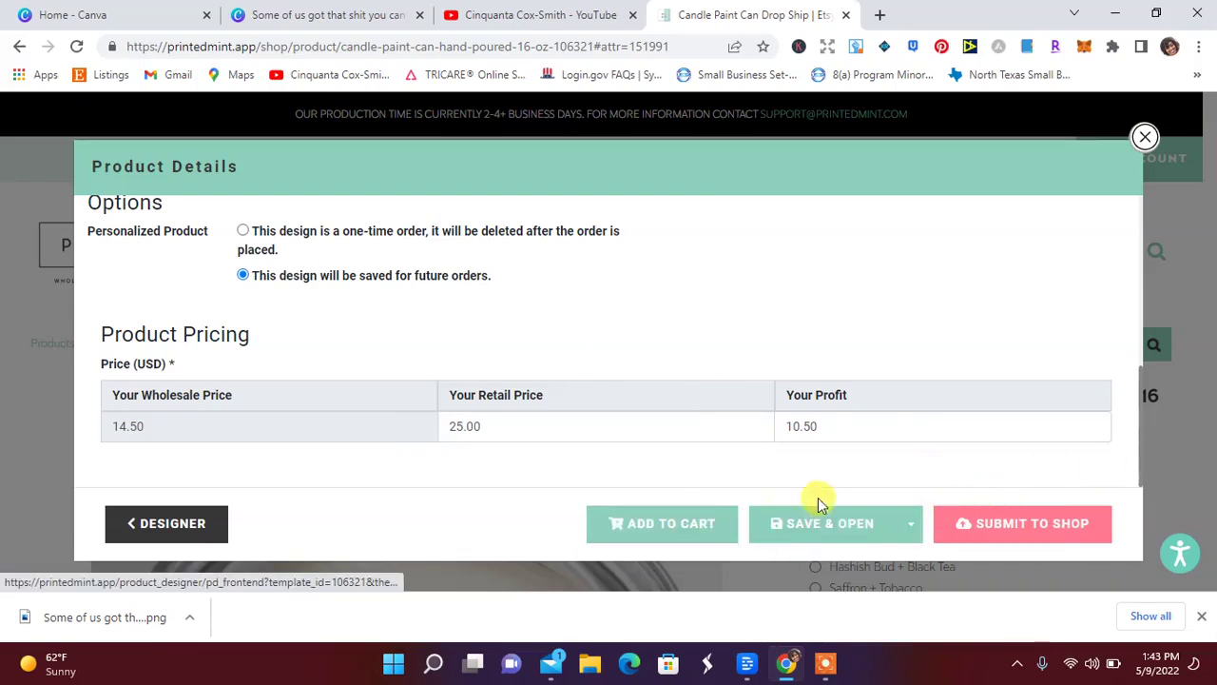
click(672, 529)
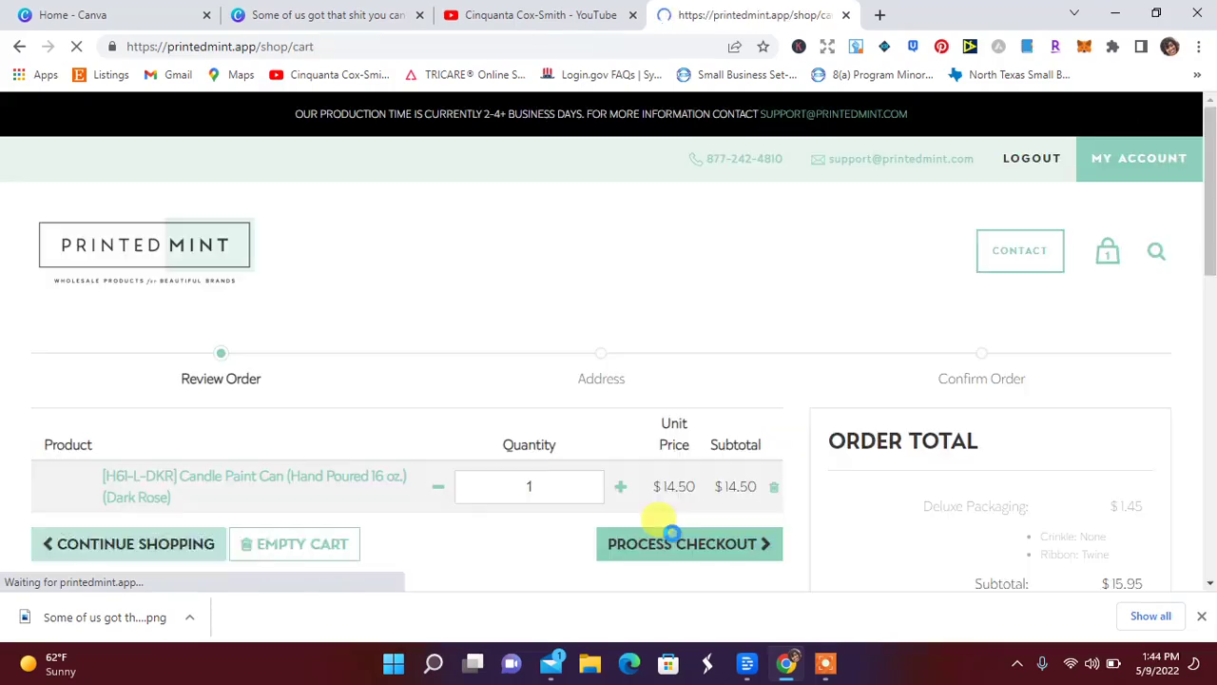
- Search the shop for 'matches' and open the Bottled Matches (Small) product page
drag(1209, 190, 1204, 245)
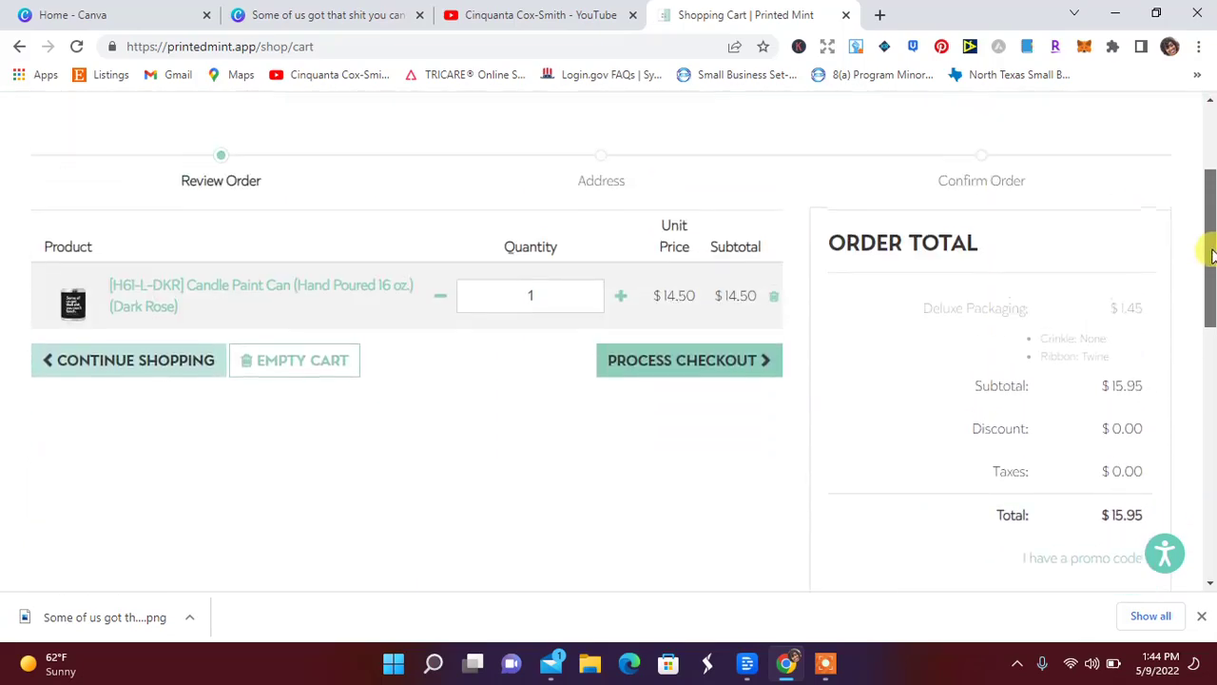
key(alt+Left)
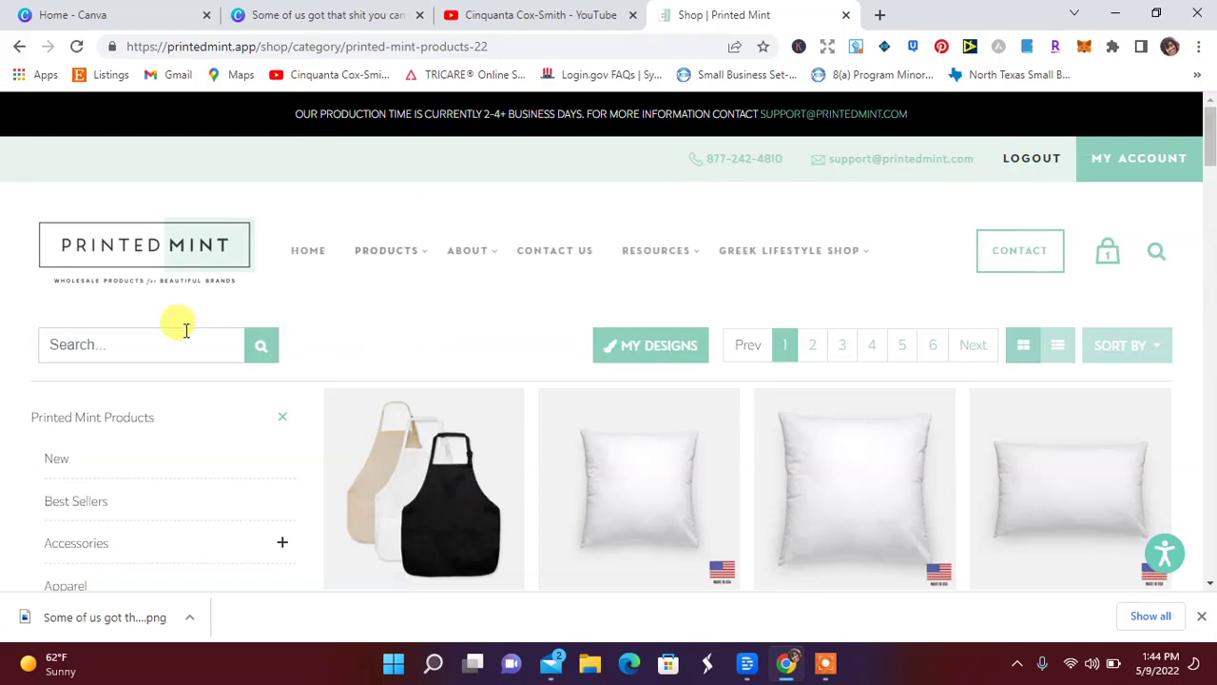
click(173, 340)
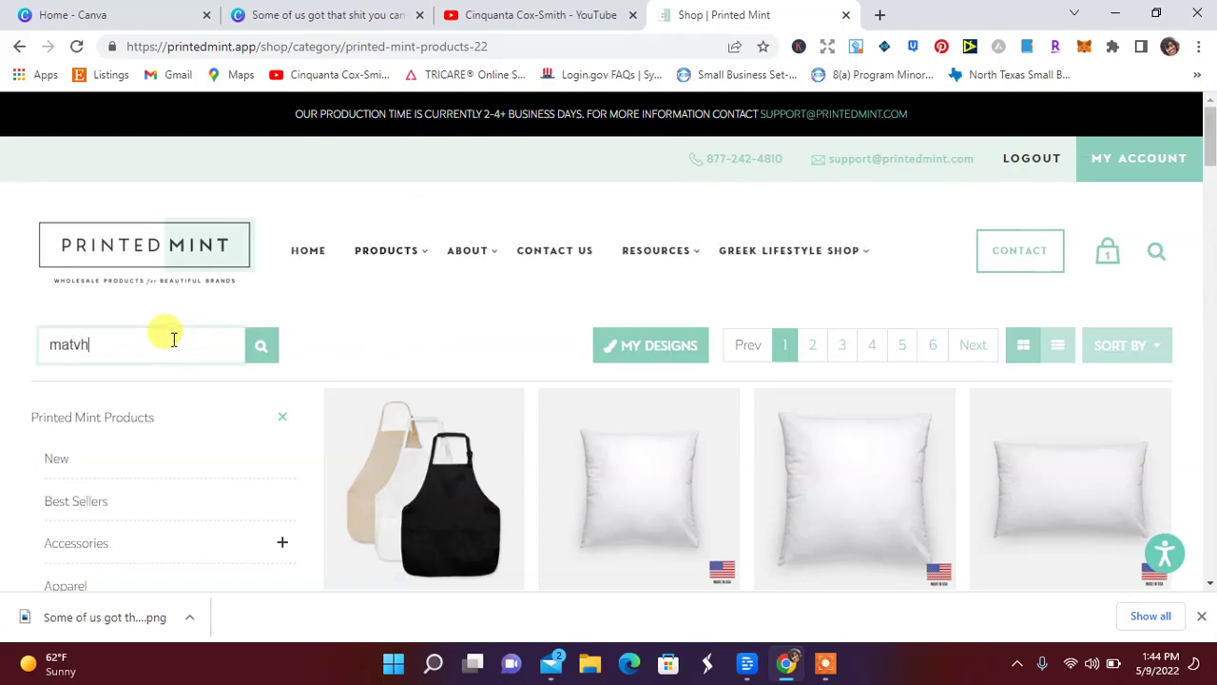
text(matches)
key(Return)
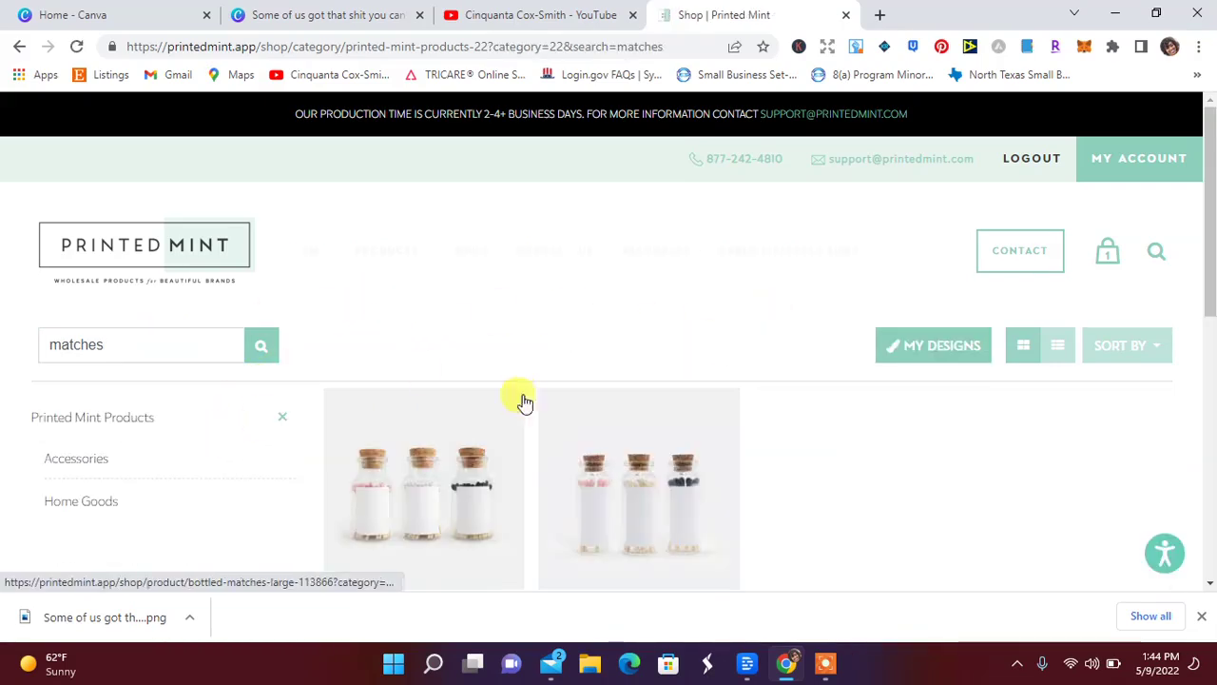
drag(1208, 177, 1206, 242)
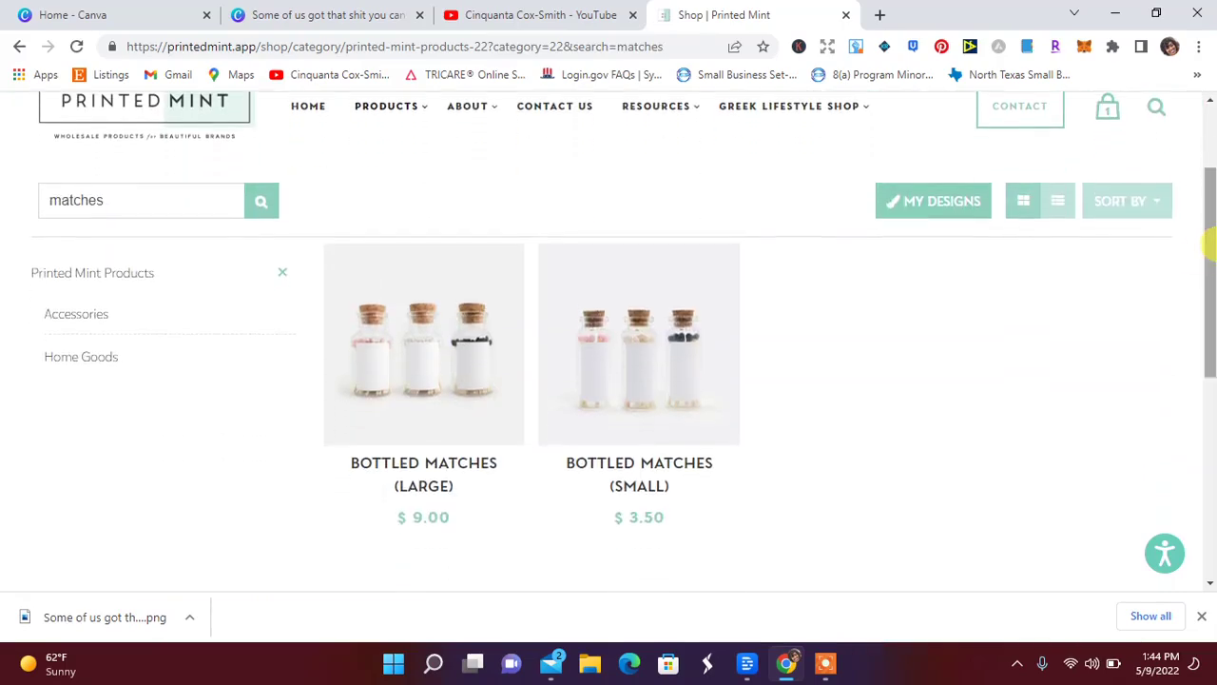
click(639, 372)
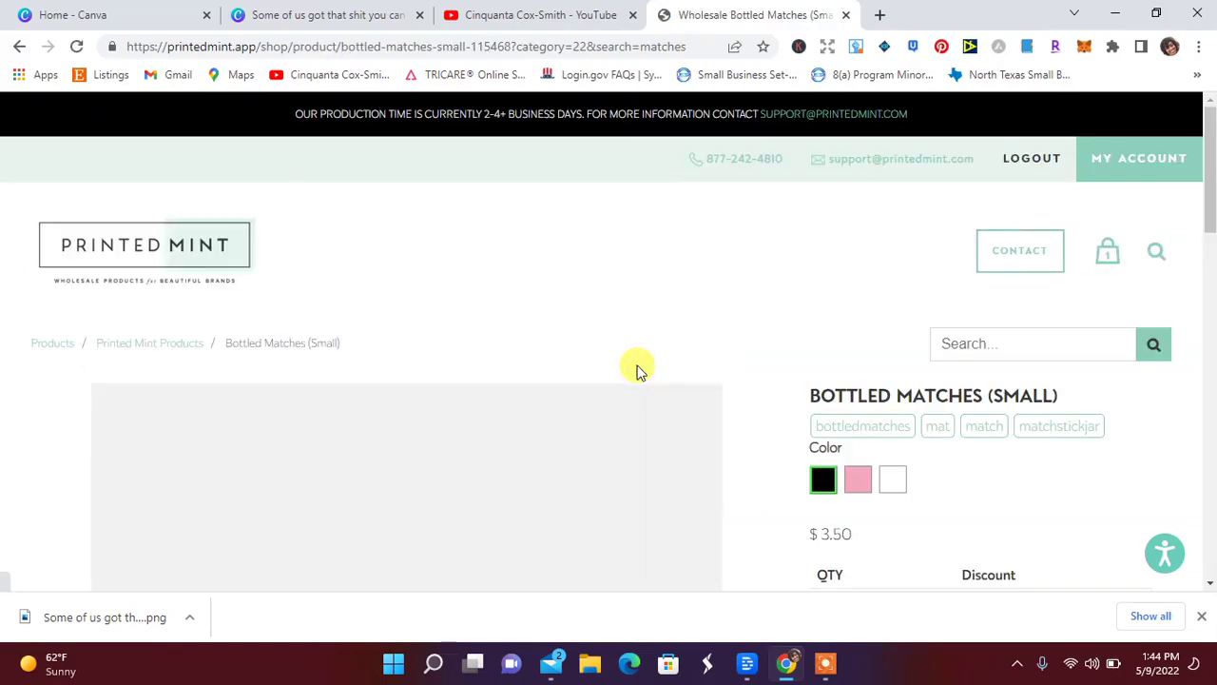
- Check the product's 300×525px, 300ppi design file requirements, then return to the Canva design
drag(1210, 136, 1208, 212)
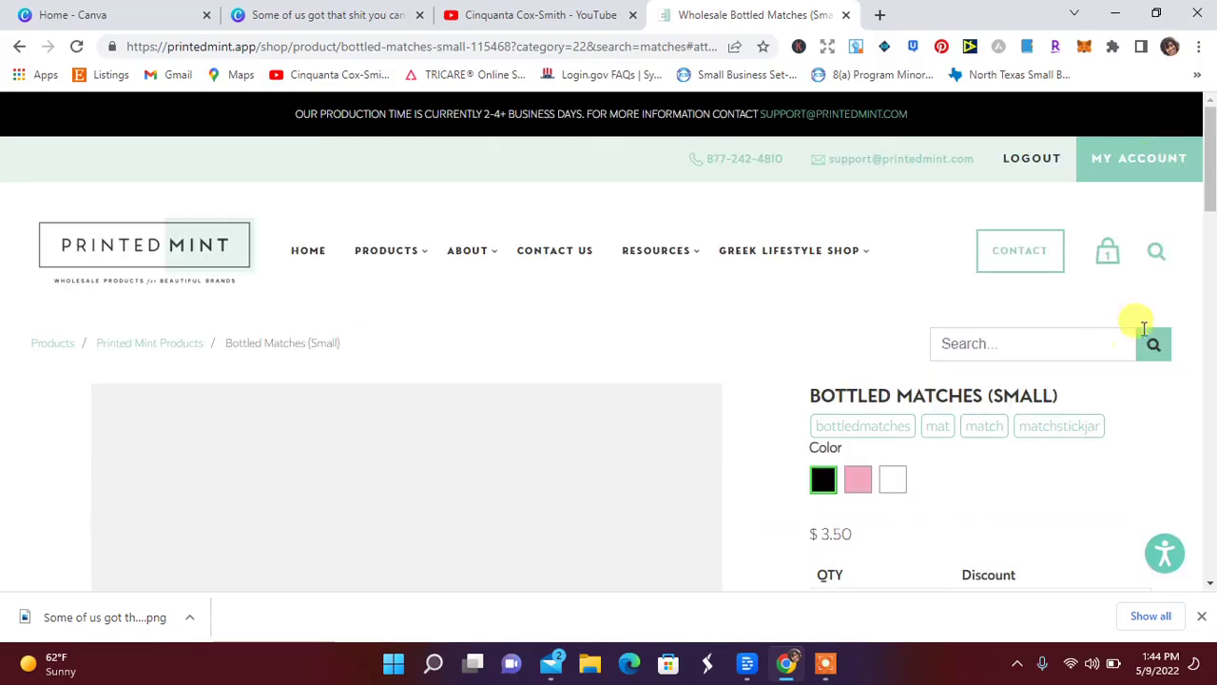
drag(1210, 162, 1208, 343)
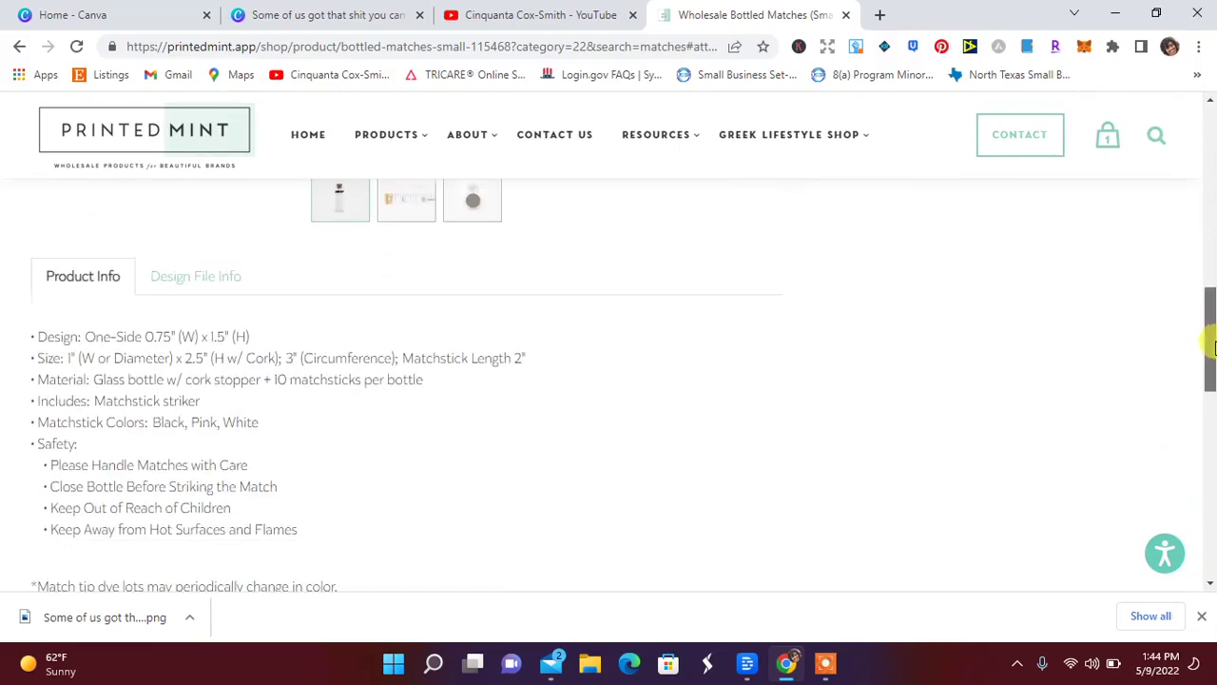
click(196, 284)
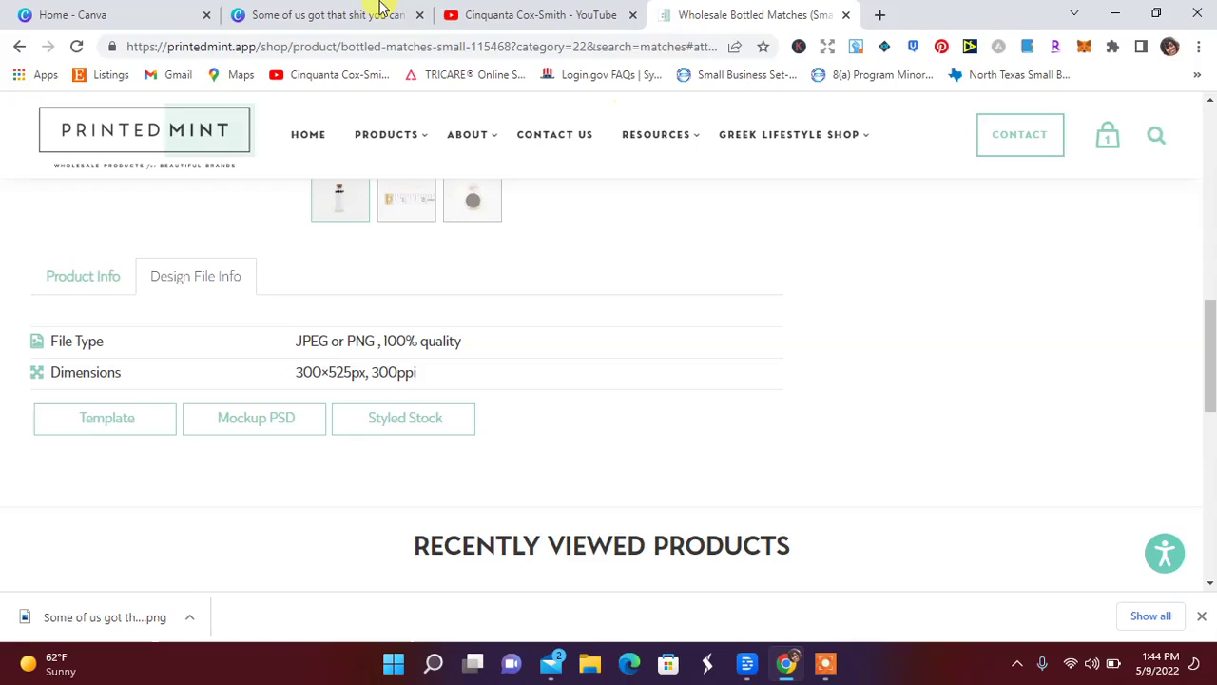
click(327, 12)
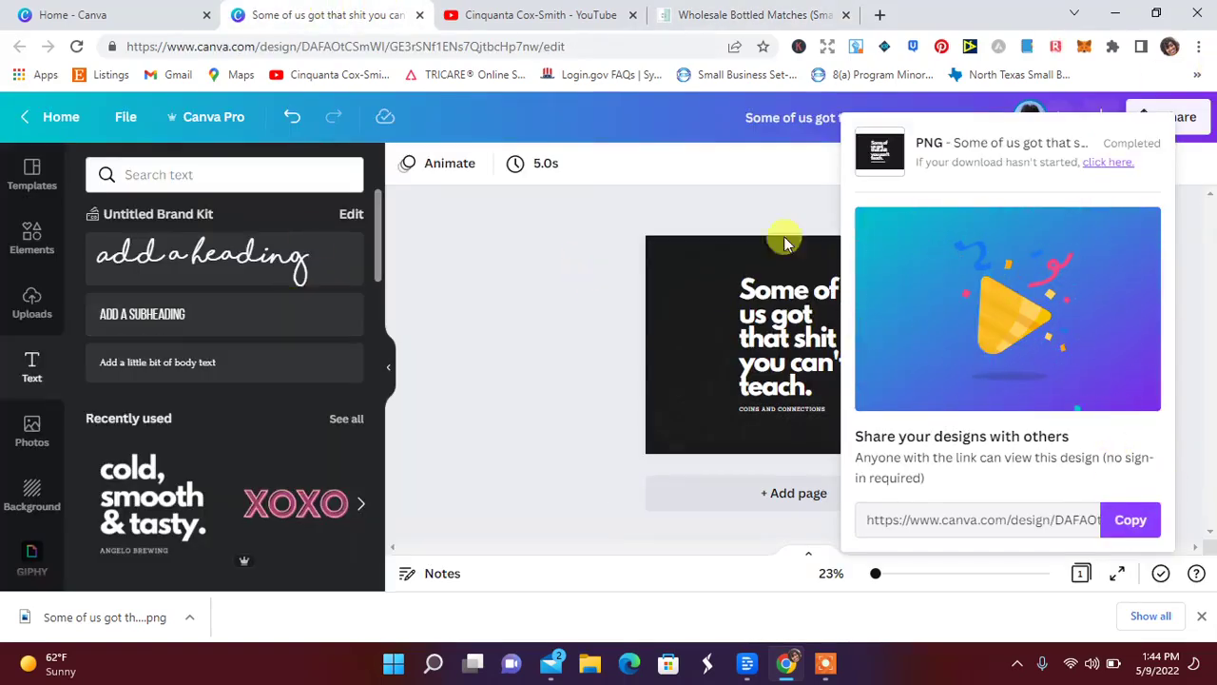
- Replace the heading's old quote with 'The' plus a new line starting with 'S'
click(627, 276)
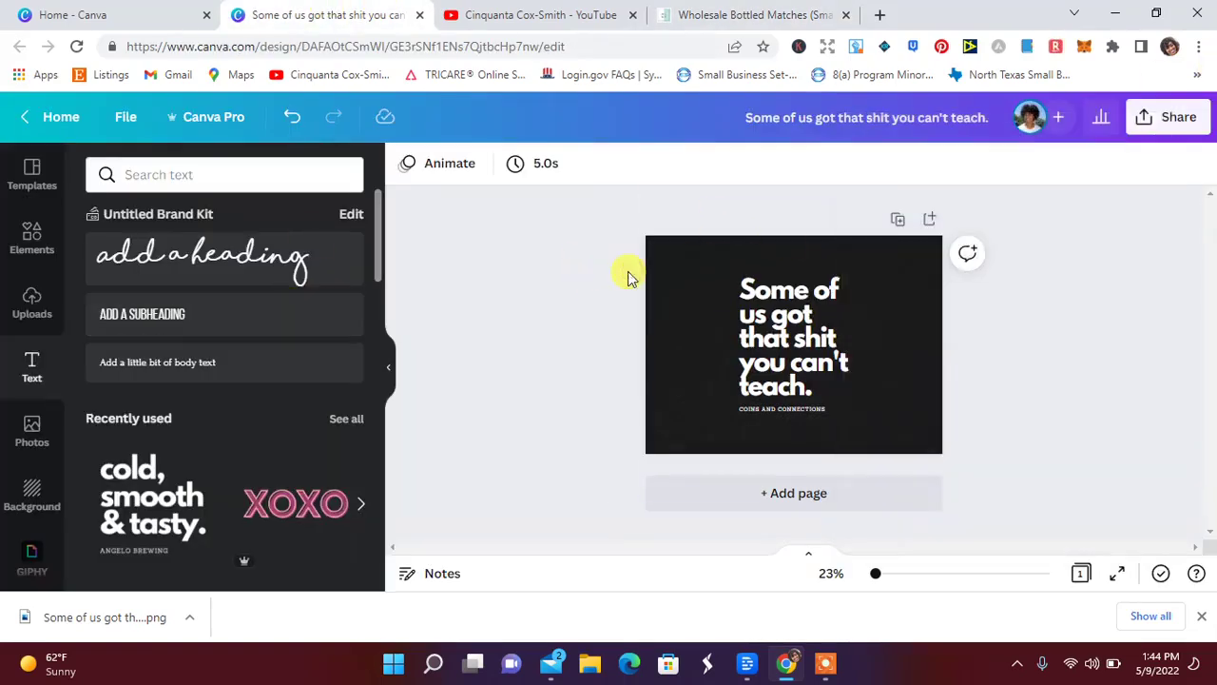
click(805, 287)
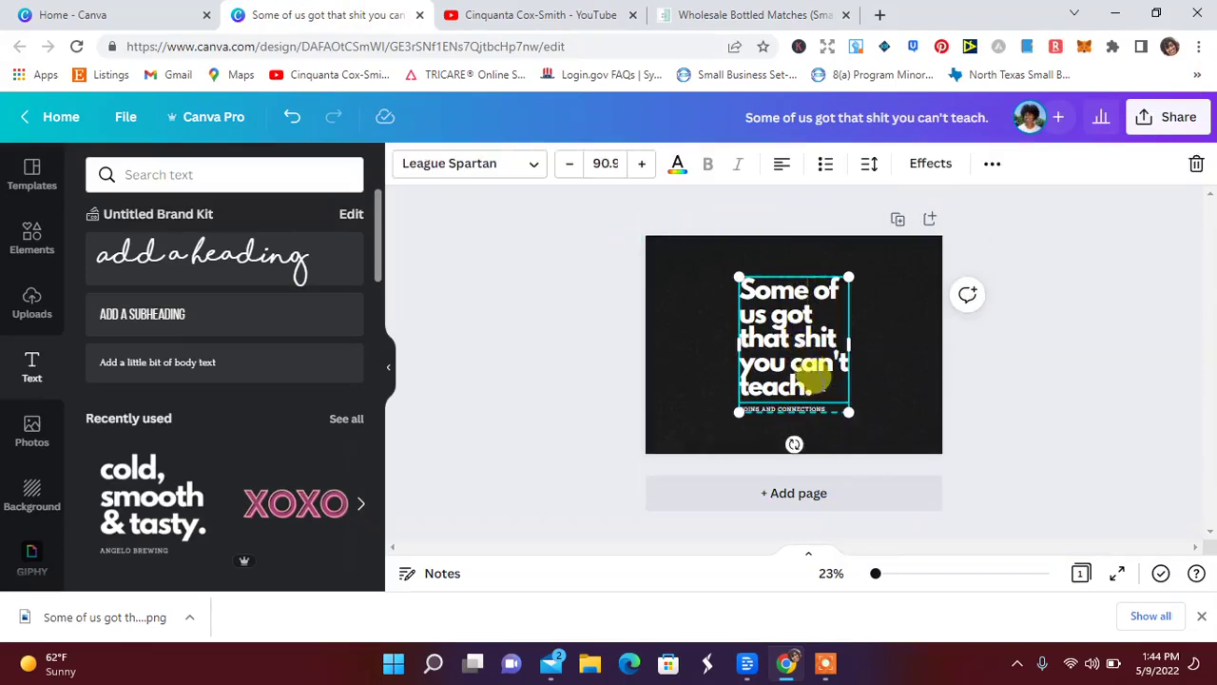
double_click(808, 383)
key(BackSpace)
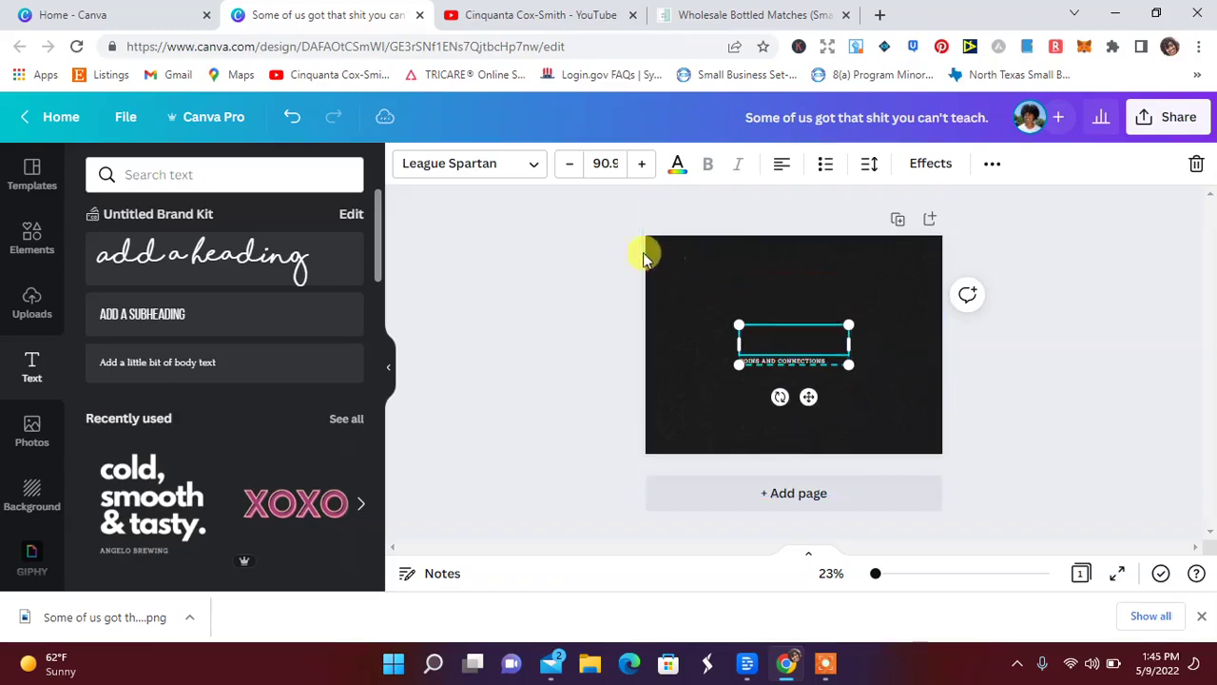
text(The)
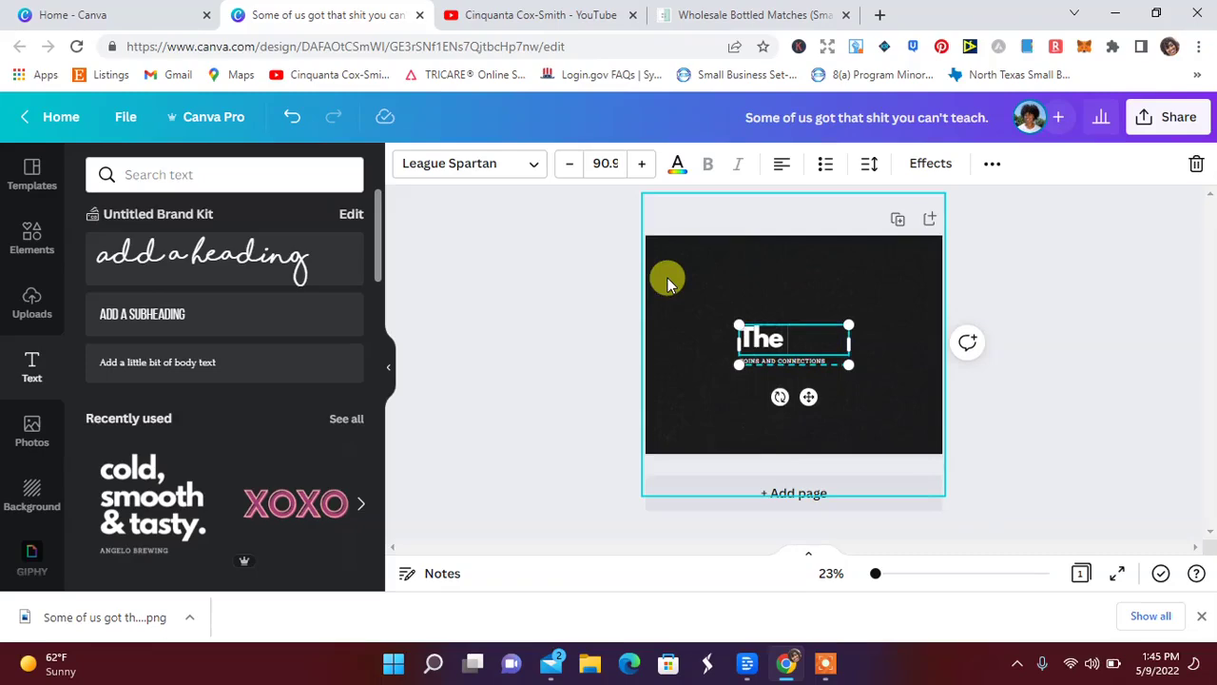
key(Return)
text(Shit)
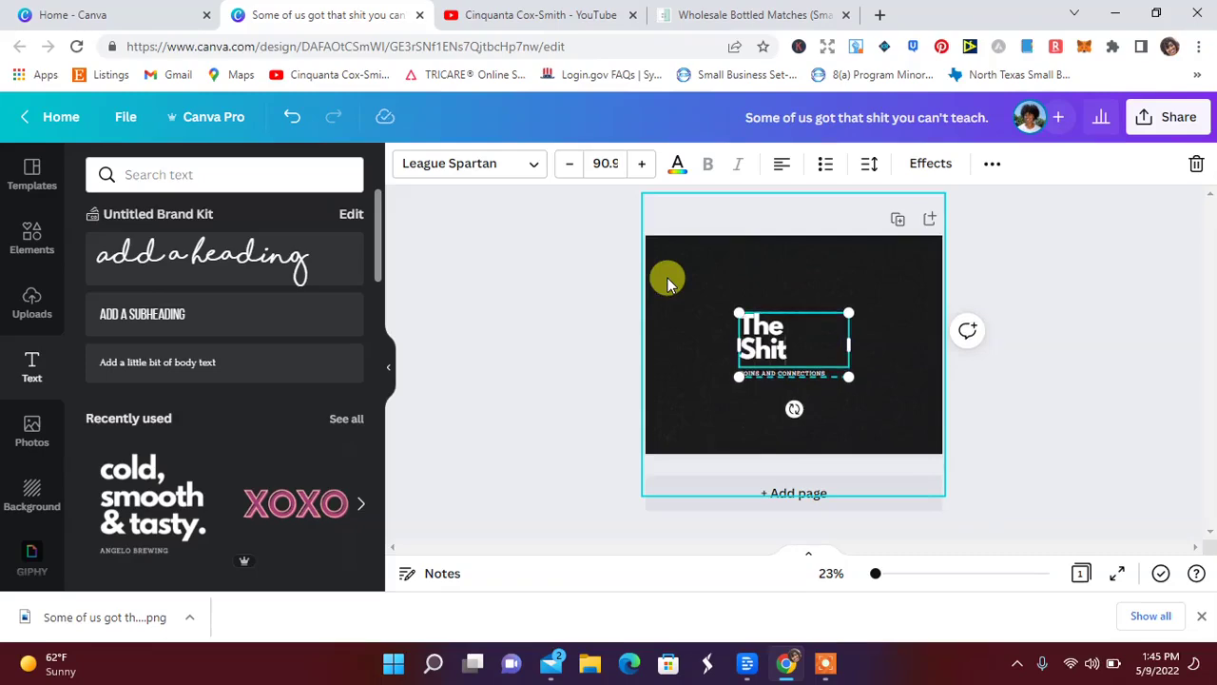
click(1038, 277)
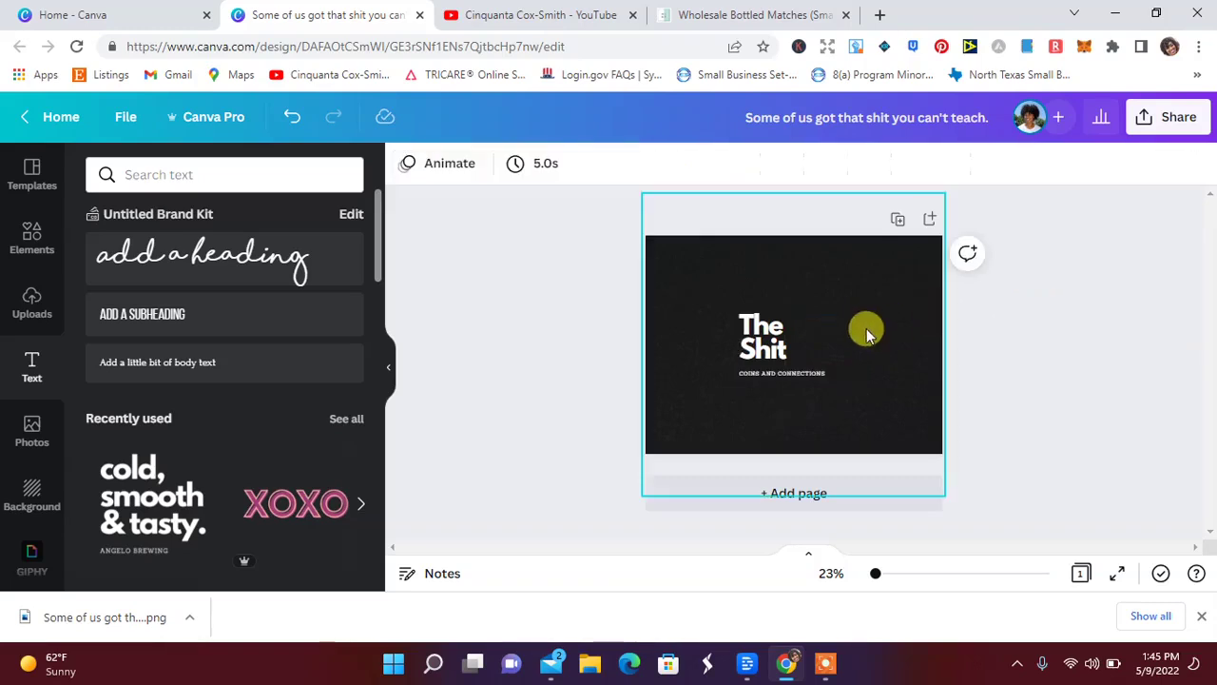
- Select the heading's two words and replace them with 'Me.'
click(786, 352)
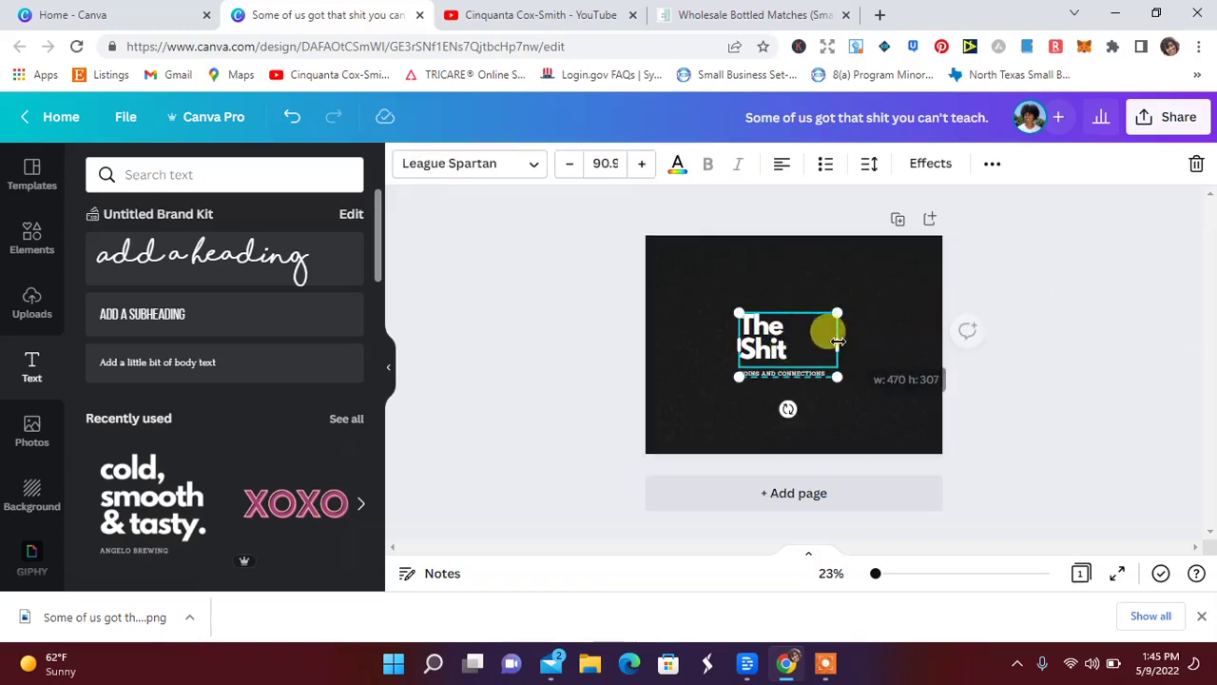
click(1005, 314)
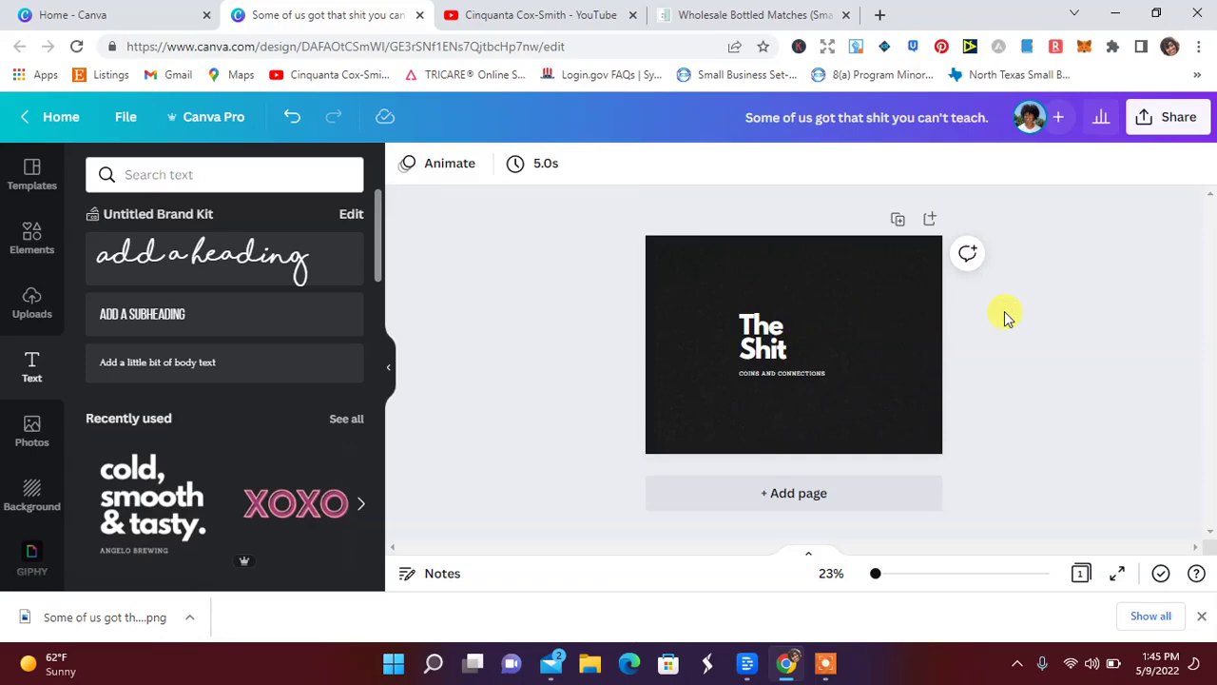
click(762, 354)
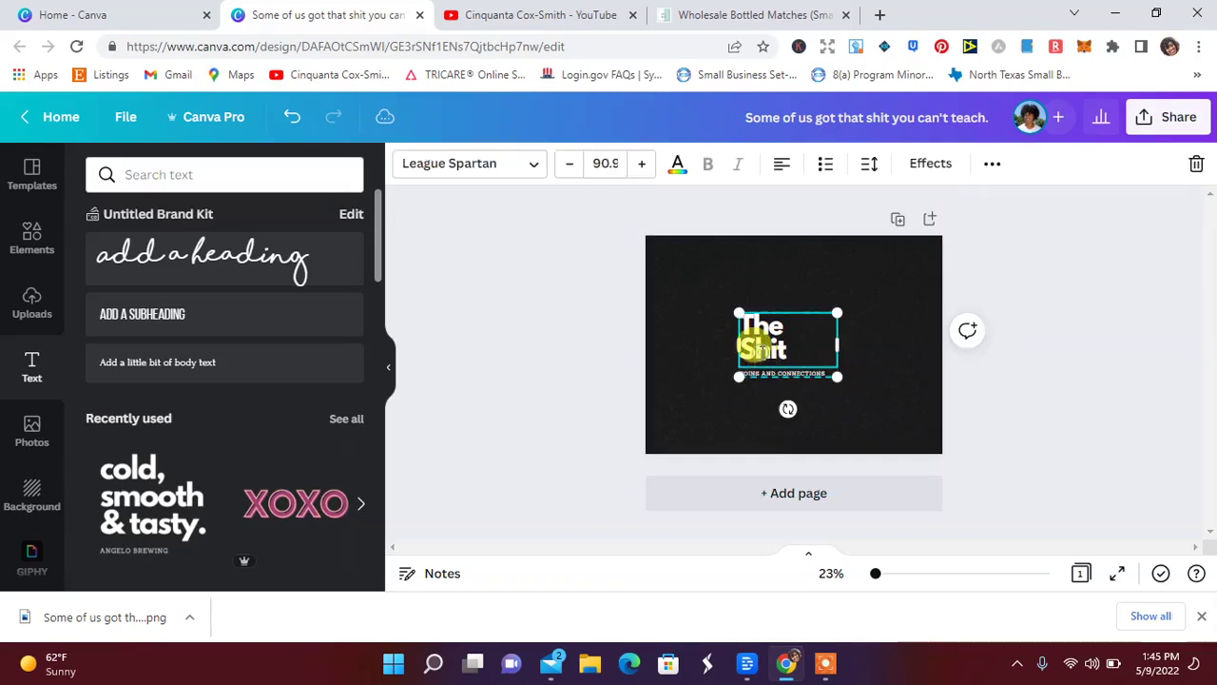
drag(782, 349, 734, 322)
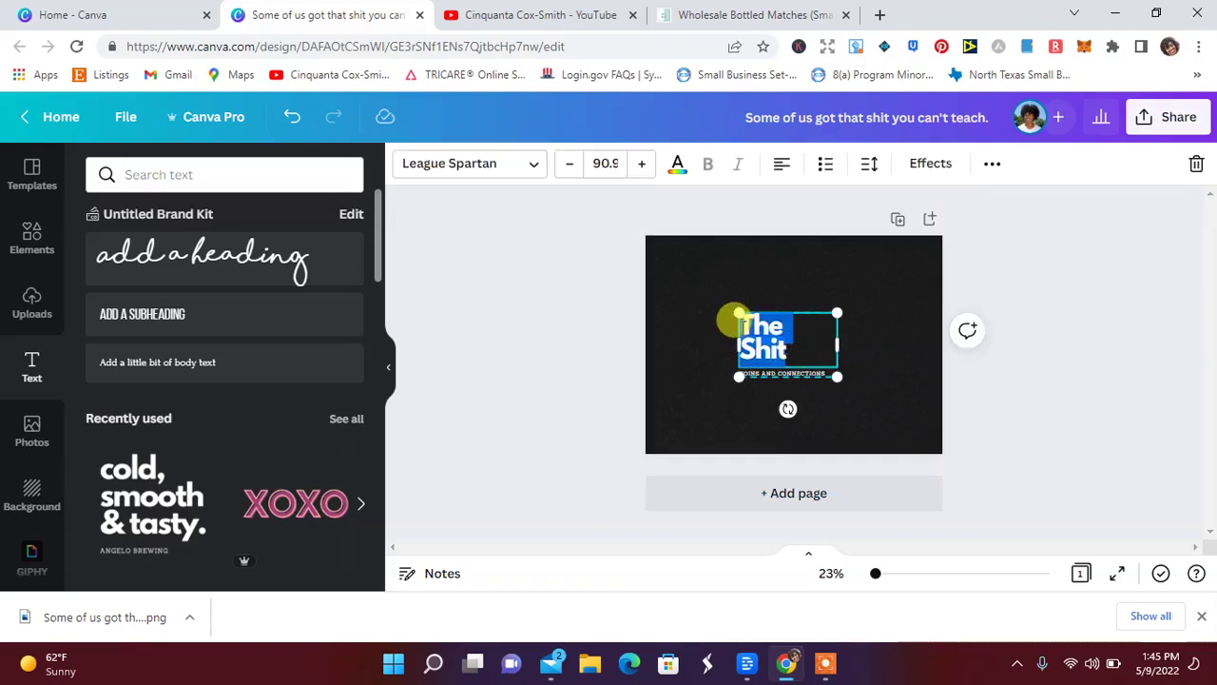
text(Me.)
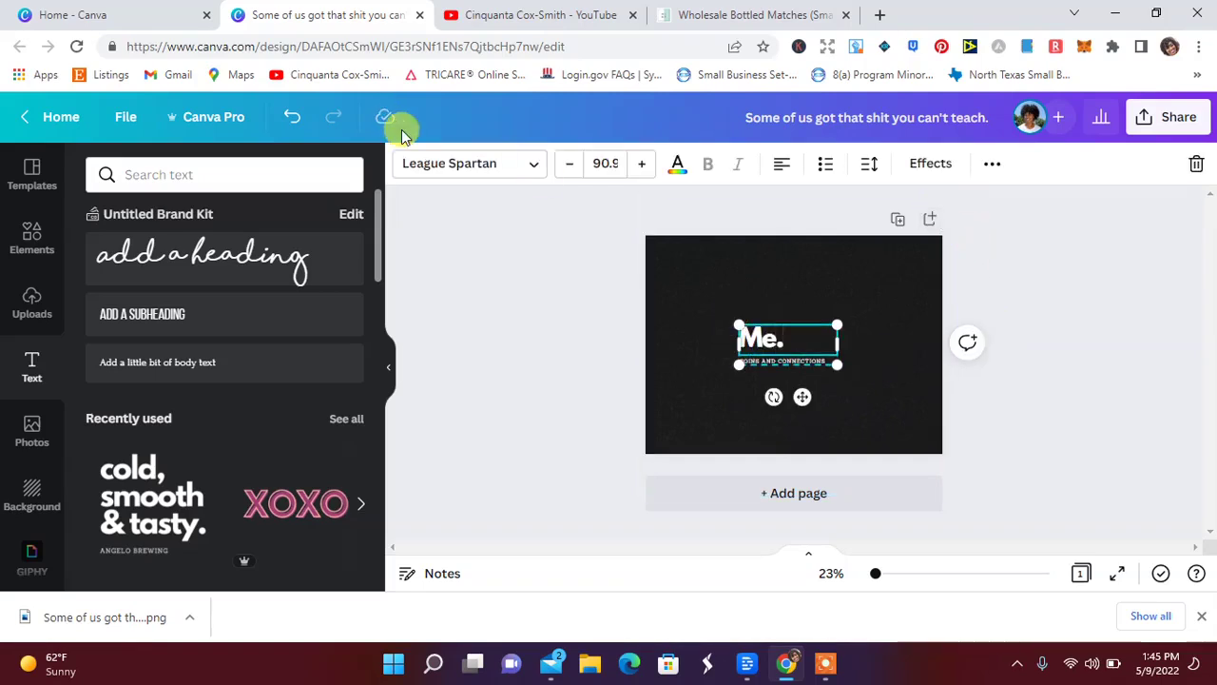
- Resize the Canva design to 300×525 px to match the bottled matches label
click(190, 116)
click(198, 219)
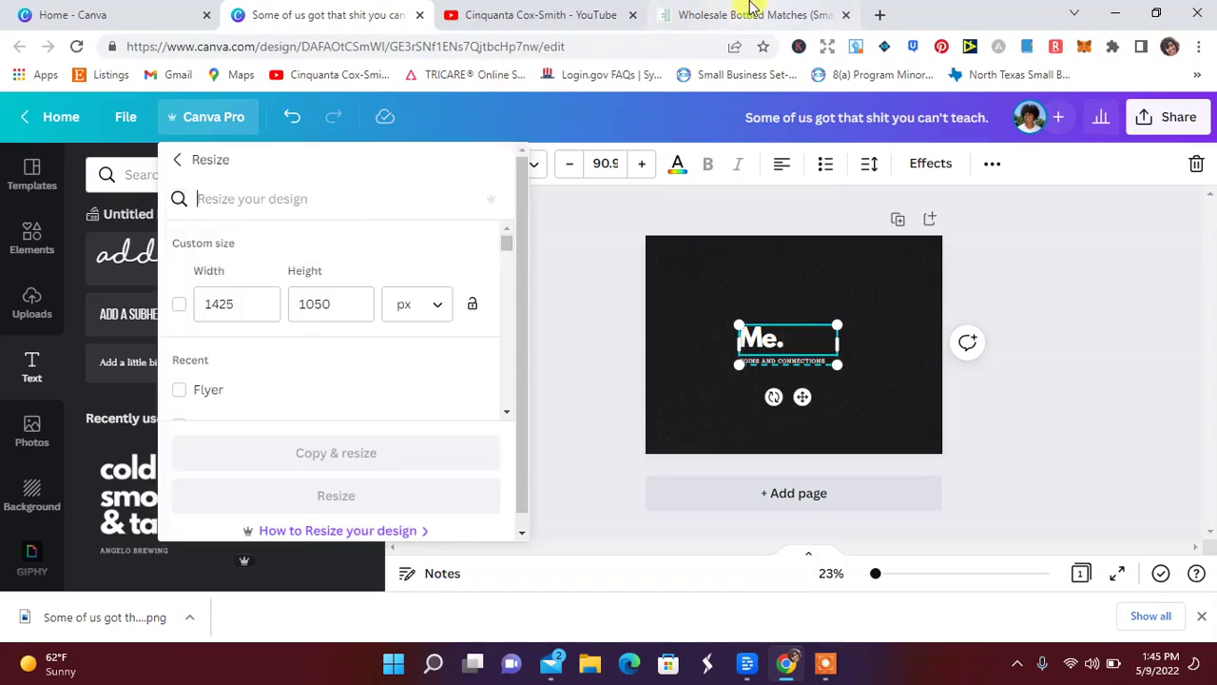
click(748, 13)
click(387, 14)
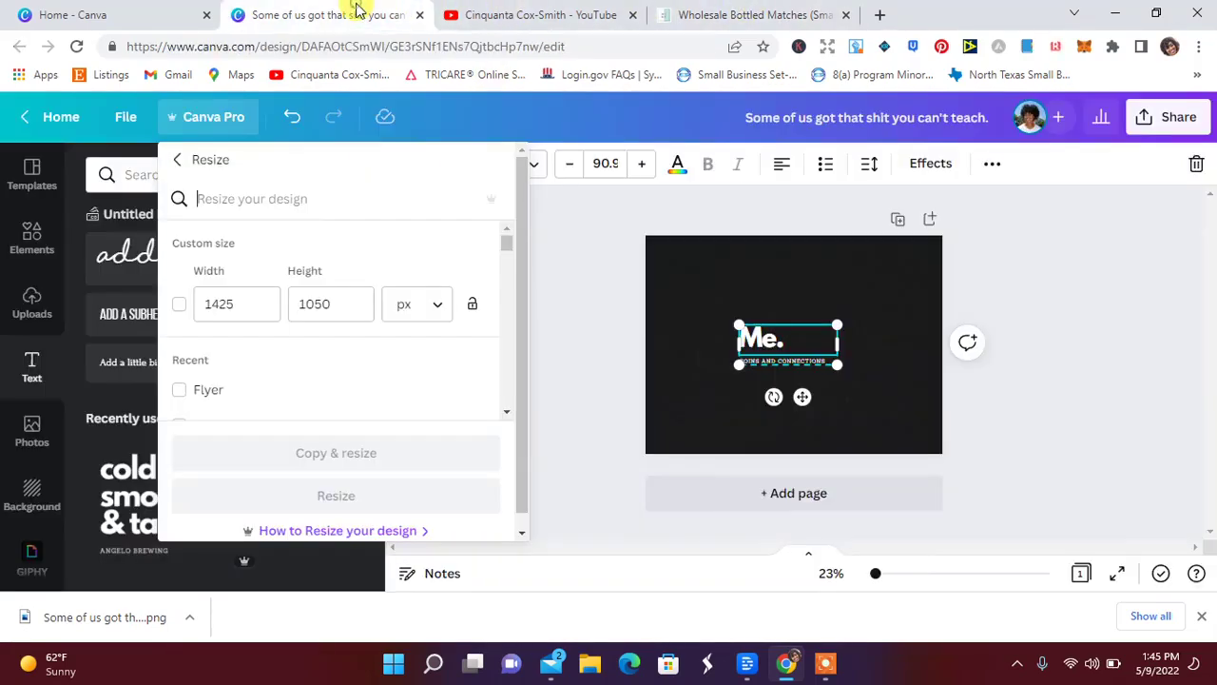
double_click(246, 305)
text(300)
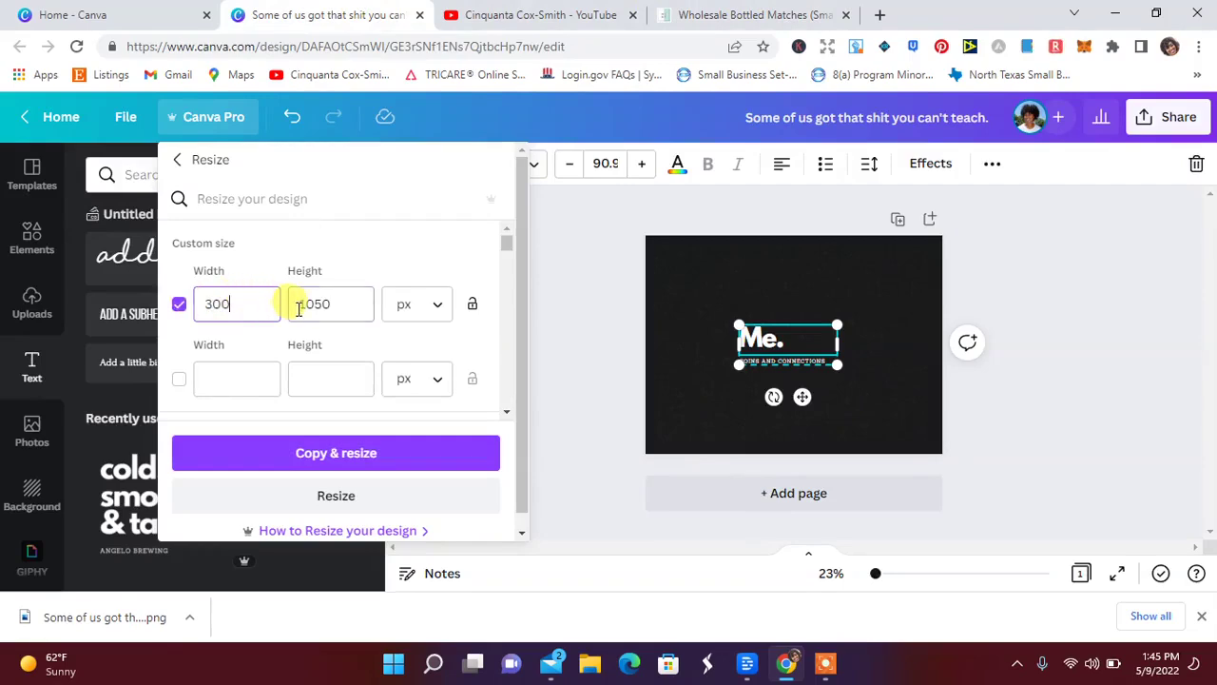
key(Tab)
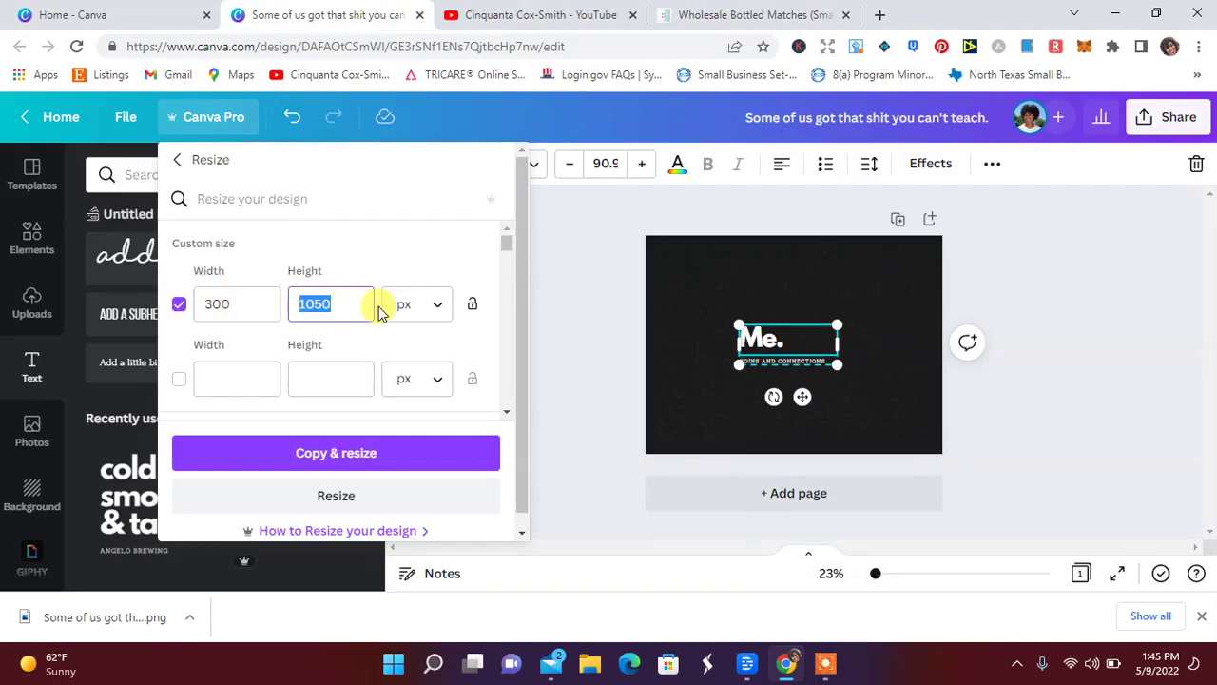
text(525)
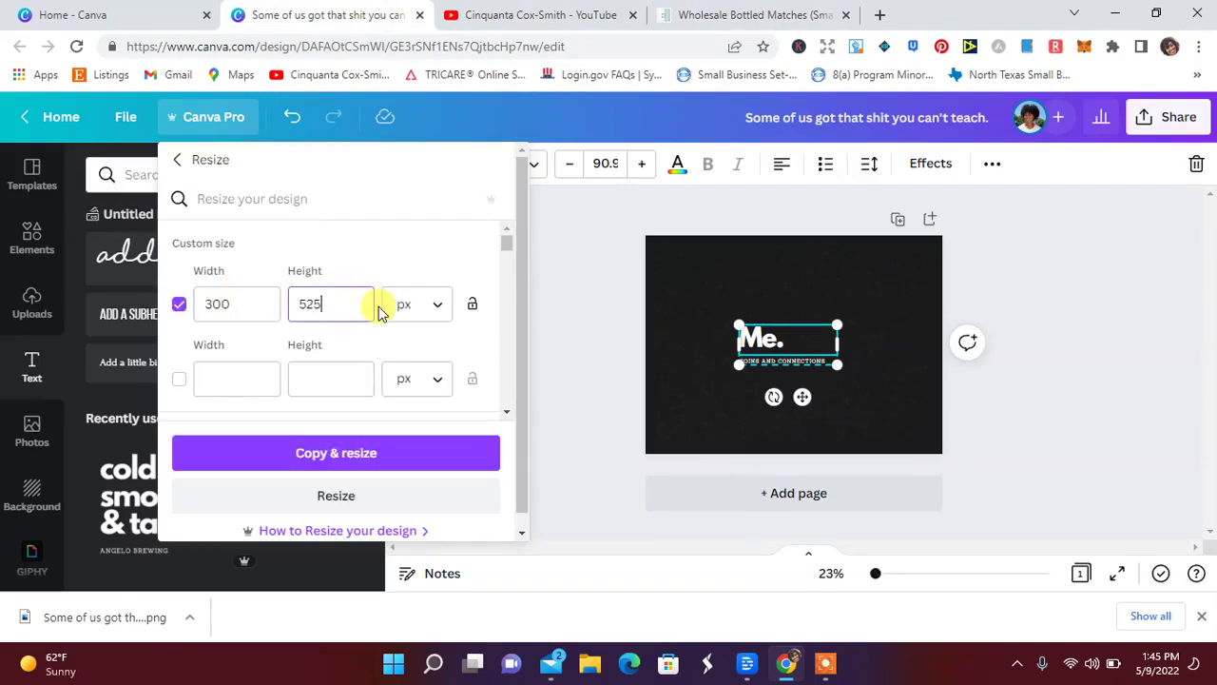
click(309, 496)
- Stretch the black rectangle to the page bottom, enlarge the 'Me.' heading and centre it
click(783, 390)
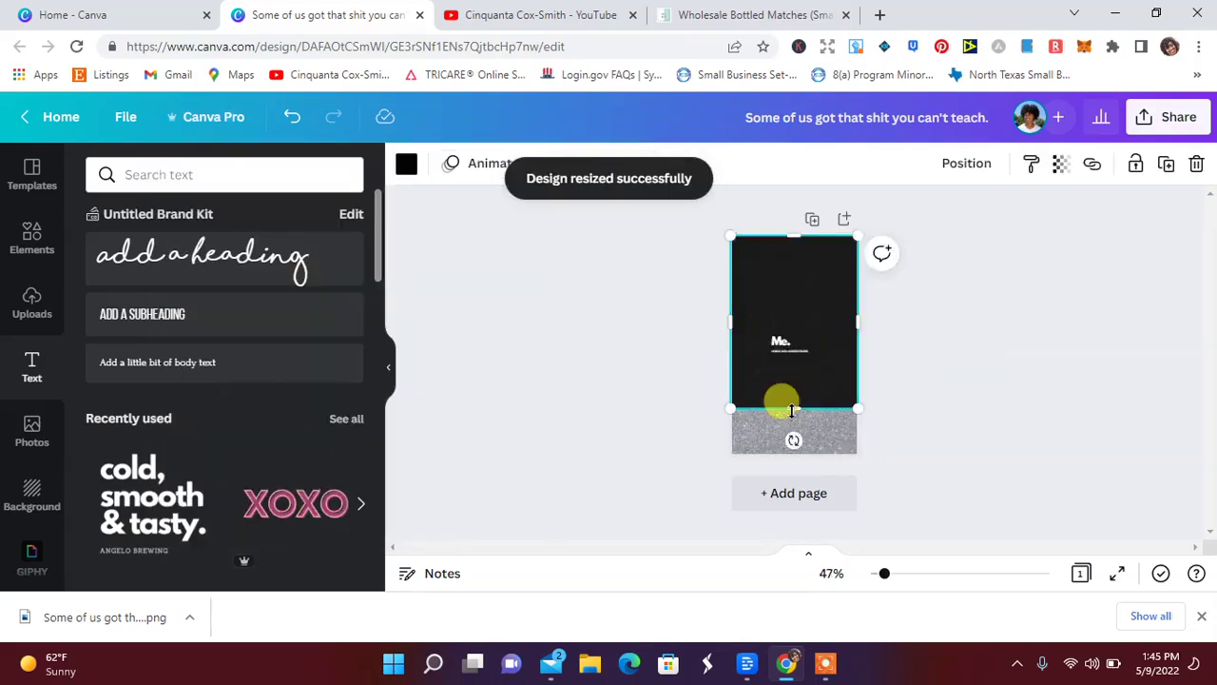
drag(782, 404, 796, 459)
click(785, 348)
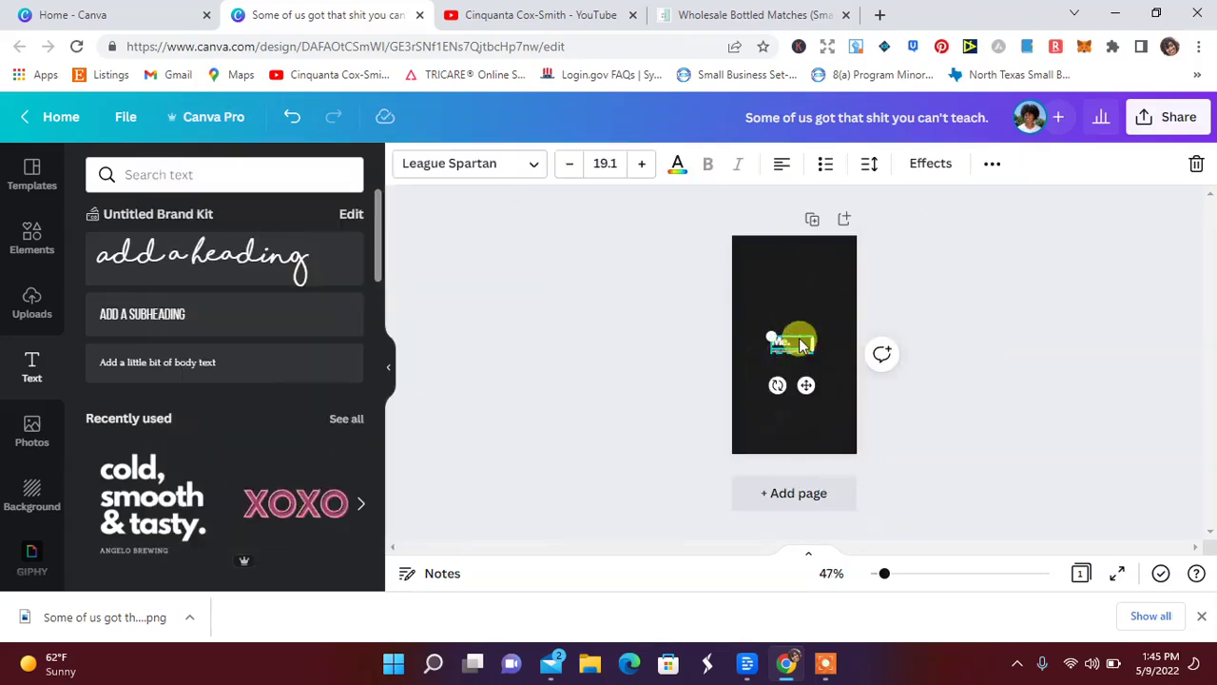
drag(770, 335, 731, 314)
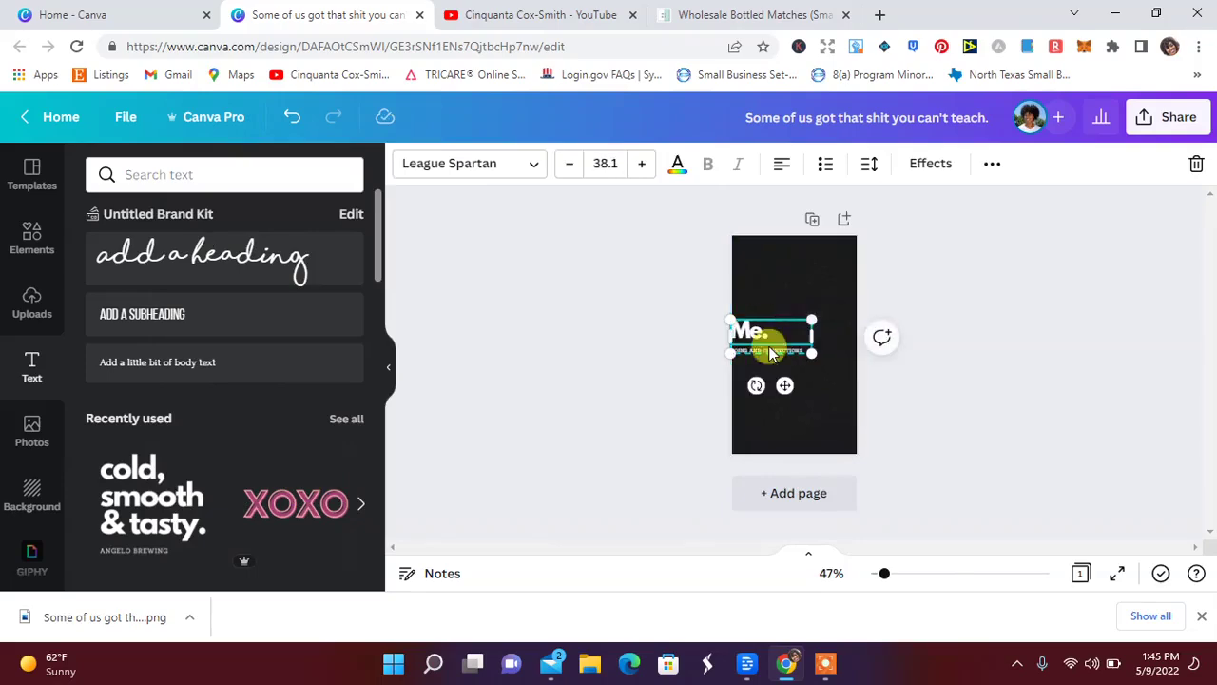
drag(784, 387, 805, 383)
- Open the Share menu's Download options for the 300×525px label, then switch to the Bottled Matches tab
click(976, 327)
click(1137, 113)
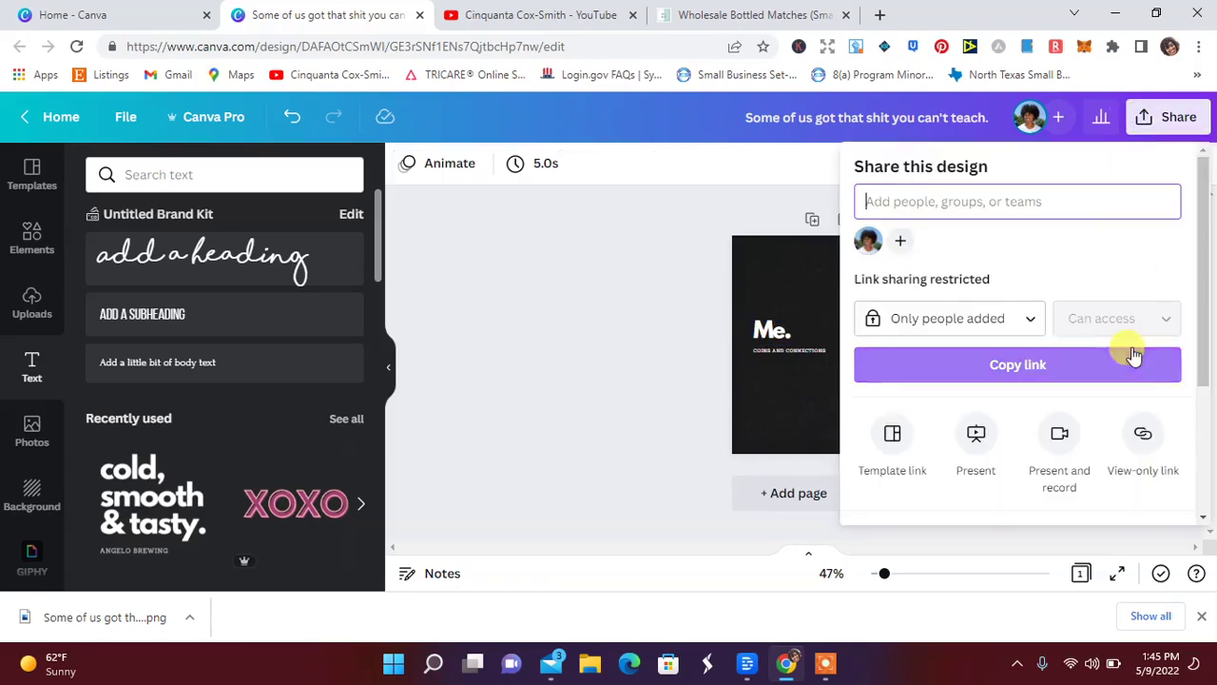
click(1210, 436)
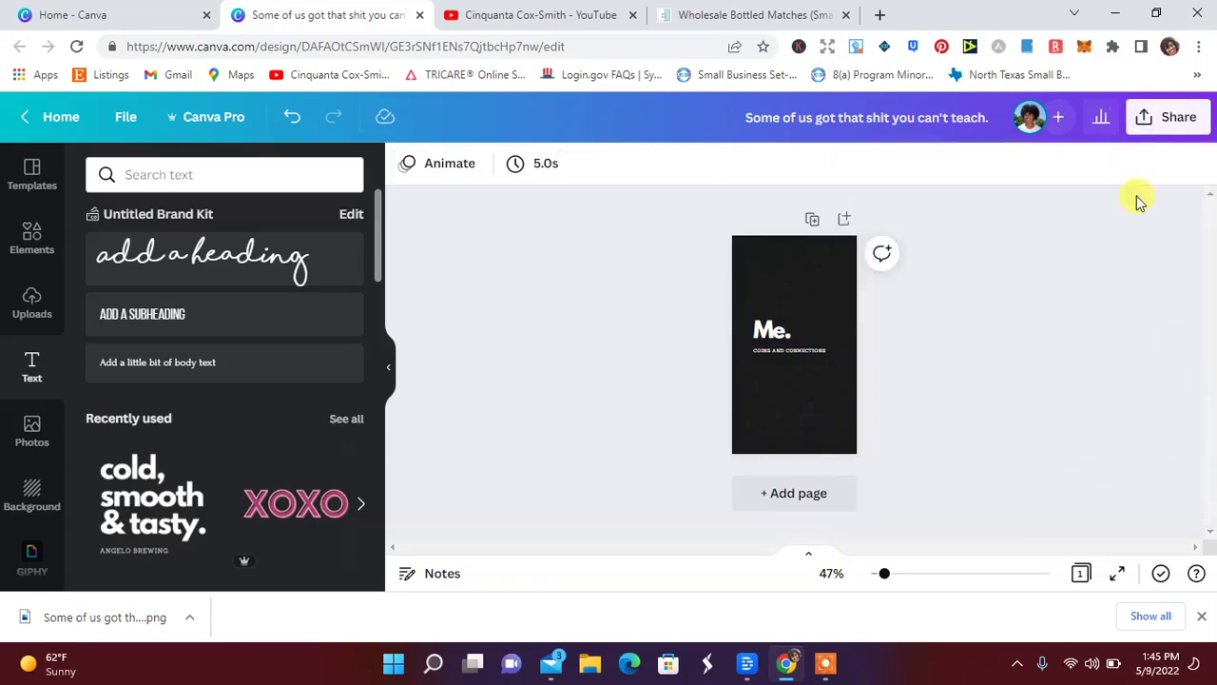
click(1156, 134)
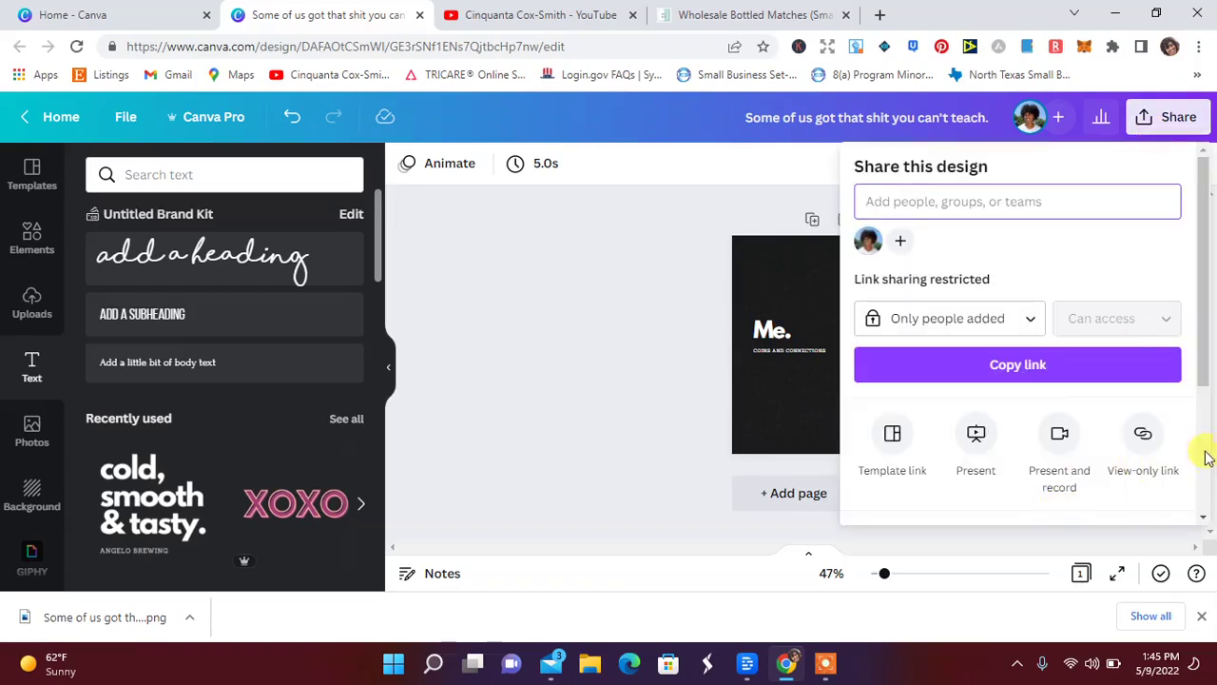
scroll(1210, 407, down, 2)
click(986, 345)
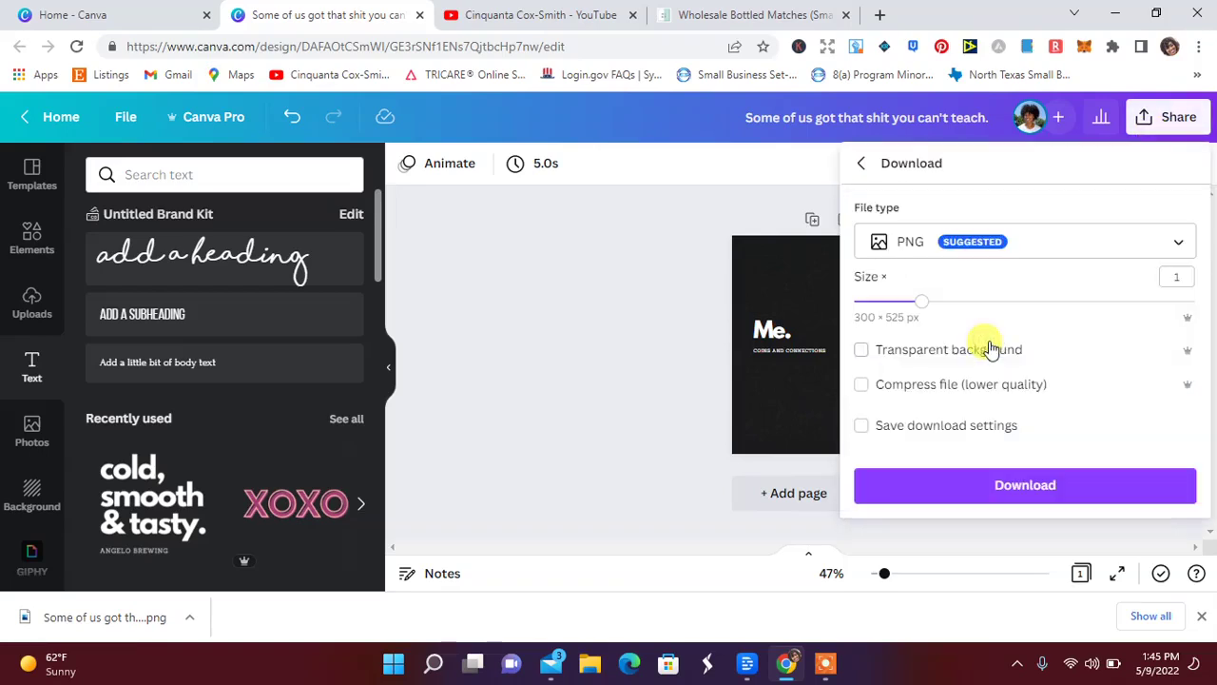
click(751, 15)
scroll(511, 356, up, 5)
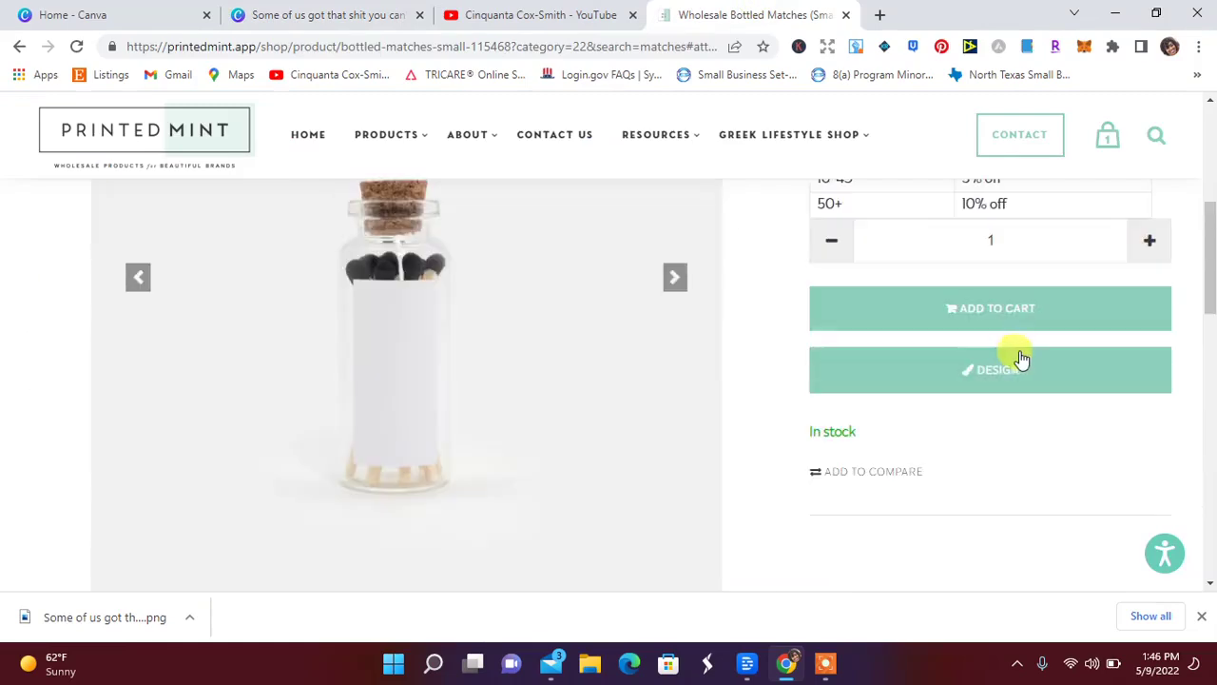
- Open the label designer's My Files, download the 'Me.' label PNG from Canva, and come back
click(1018, 356)
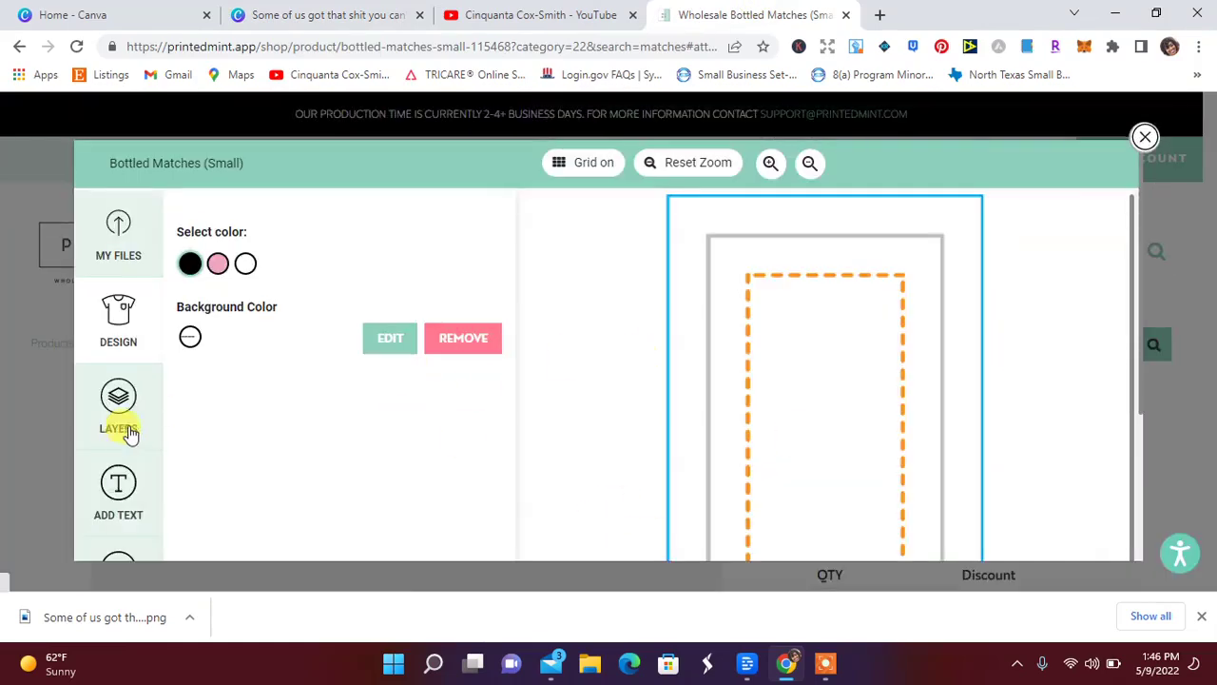
click(124, 418)
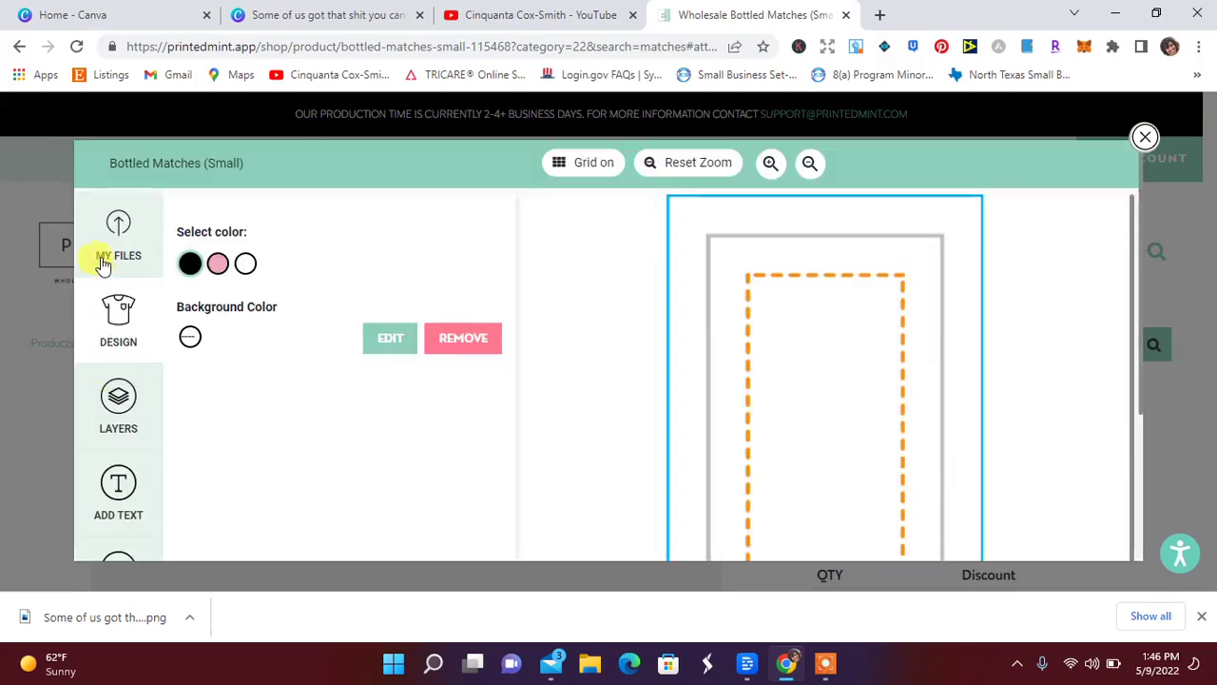
click(103, 263)
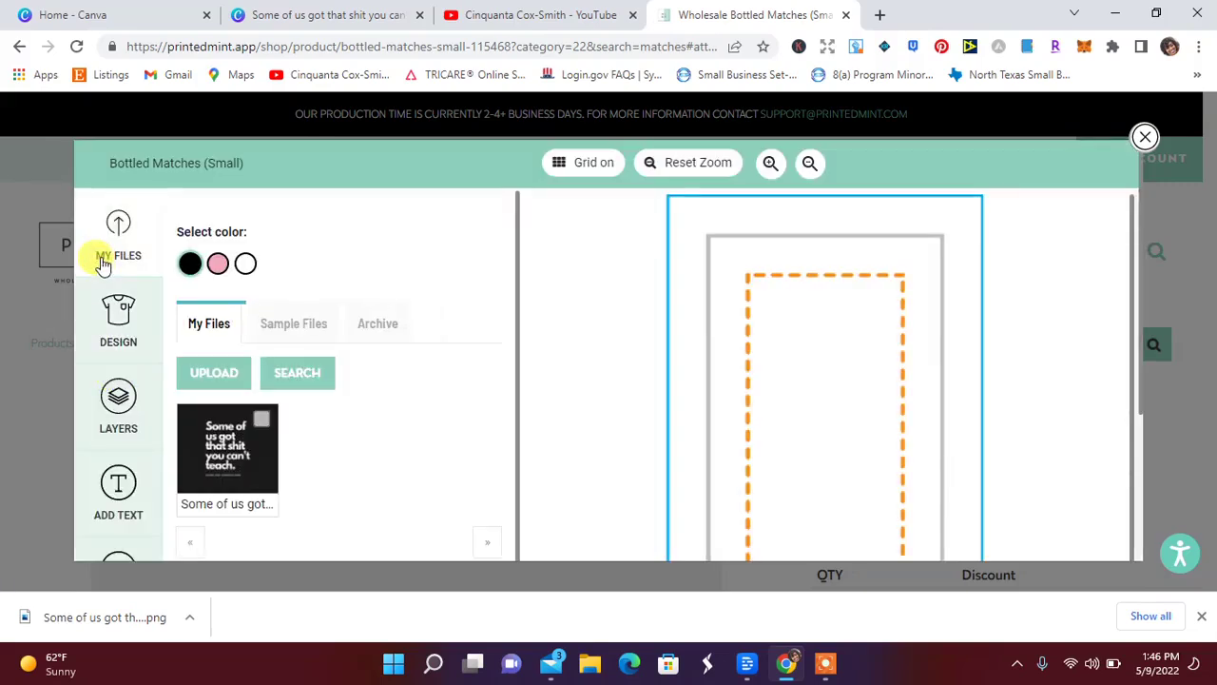
click(289, 12)
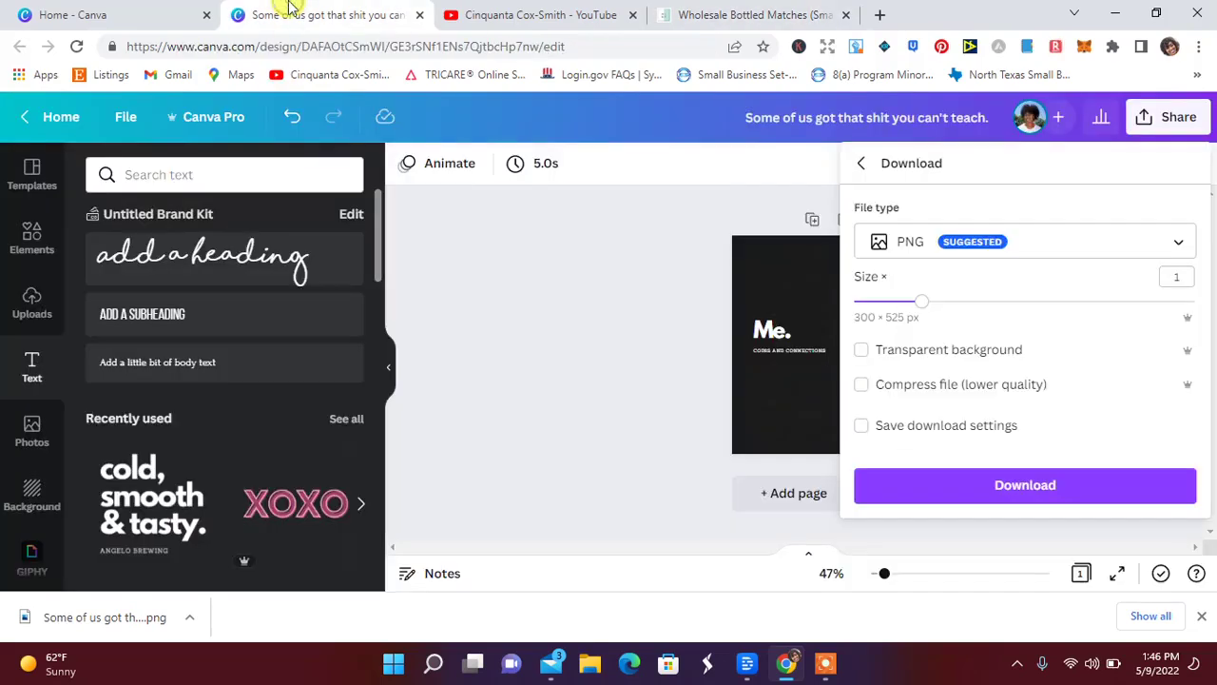
click(966, 475)
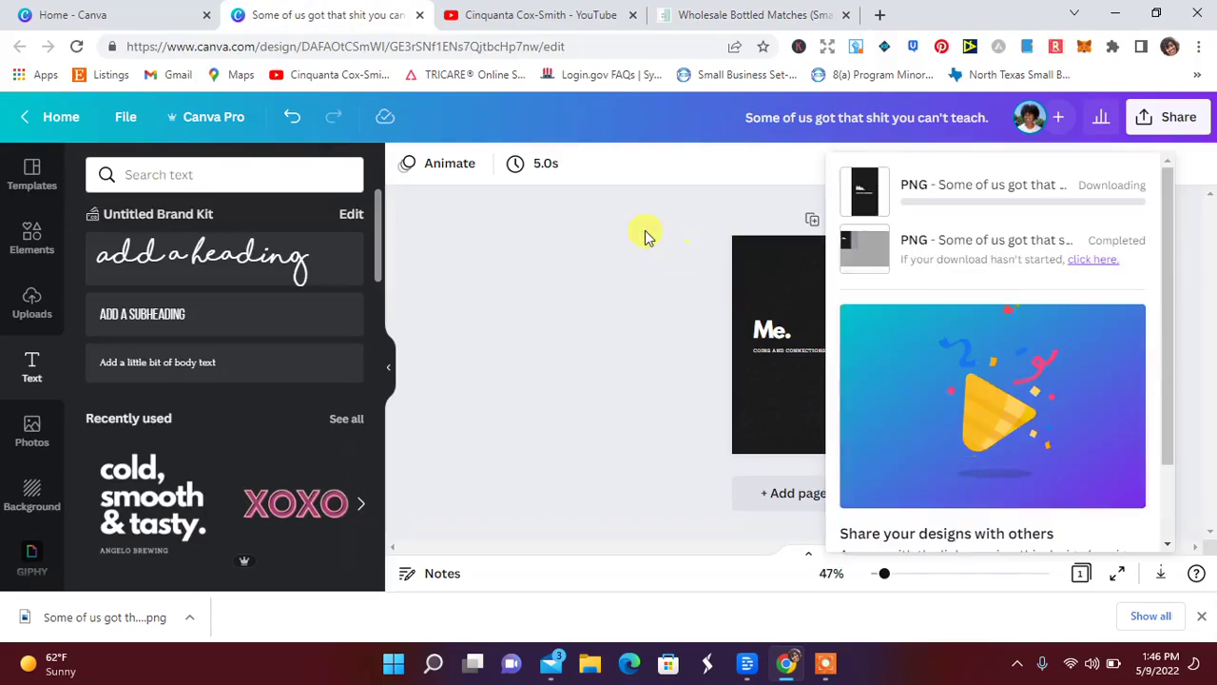
click(740, 10)
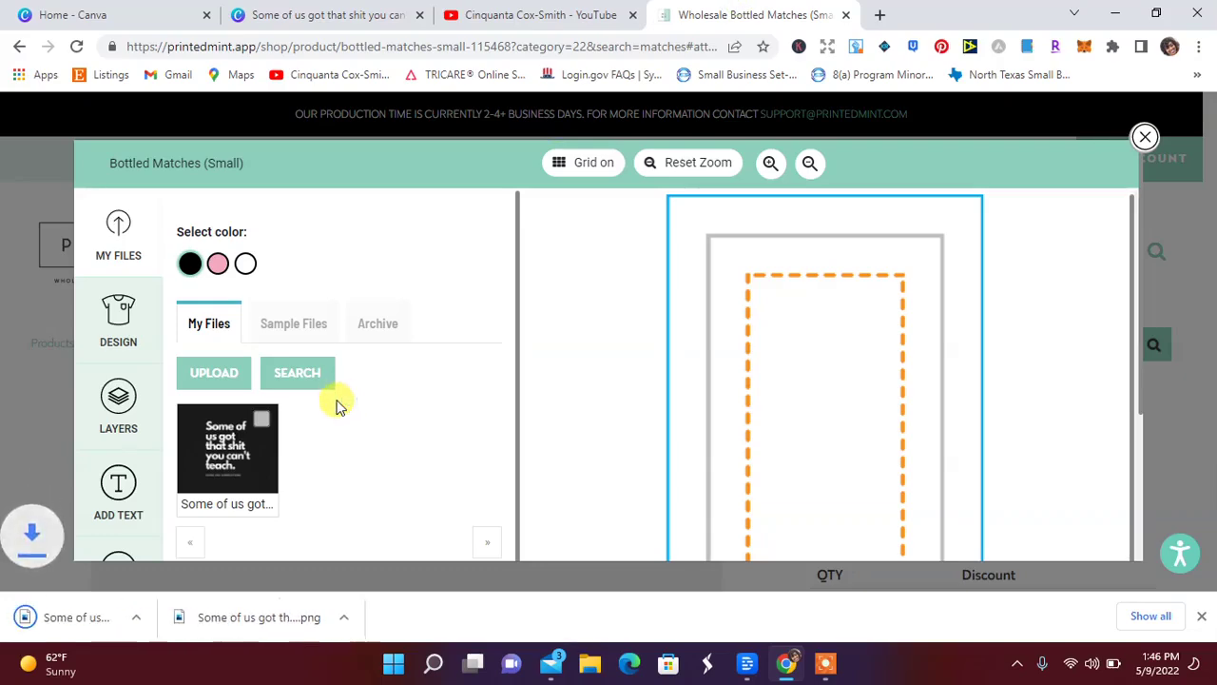
- Upload the downloaded 'Me.' PNG and place it on the bottle label
click(229, 388)
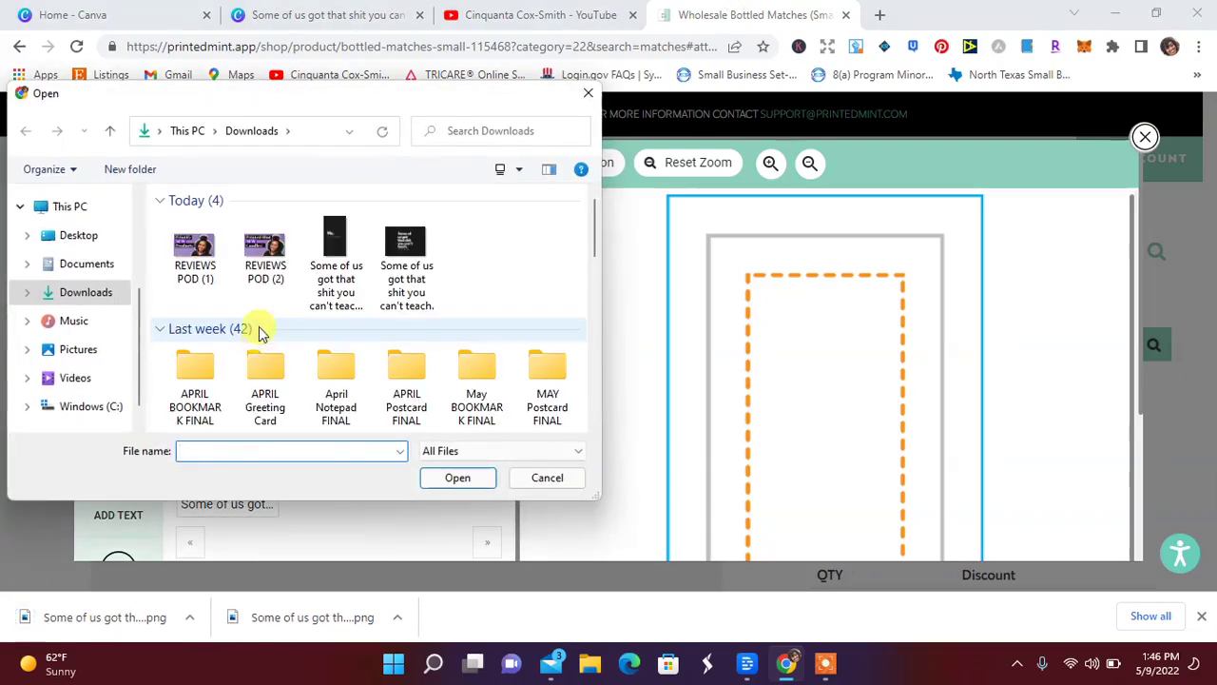
click(332, 266)
click(460, 477)
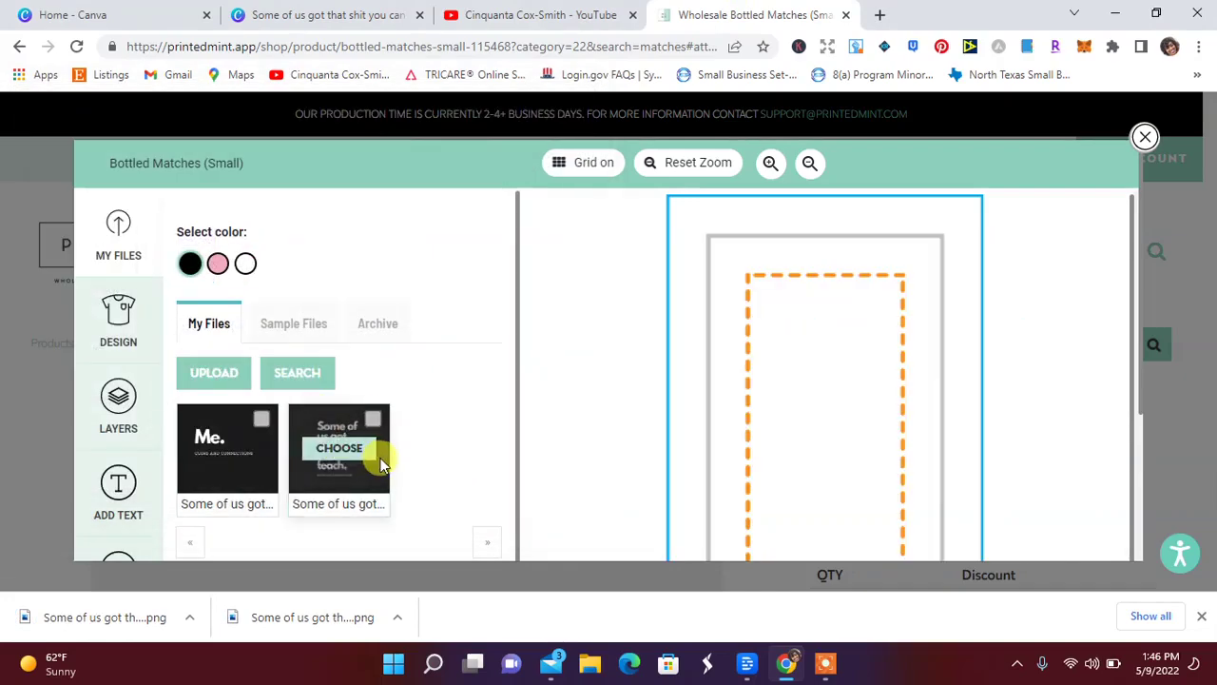
click(226, 449)
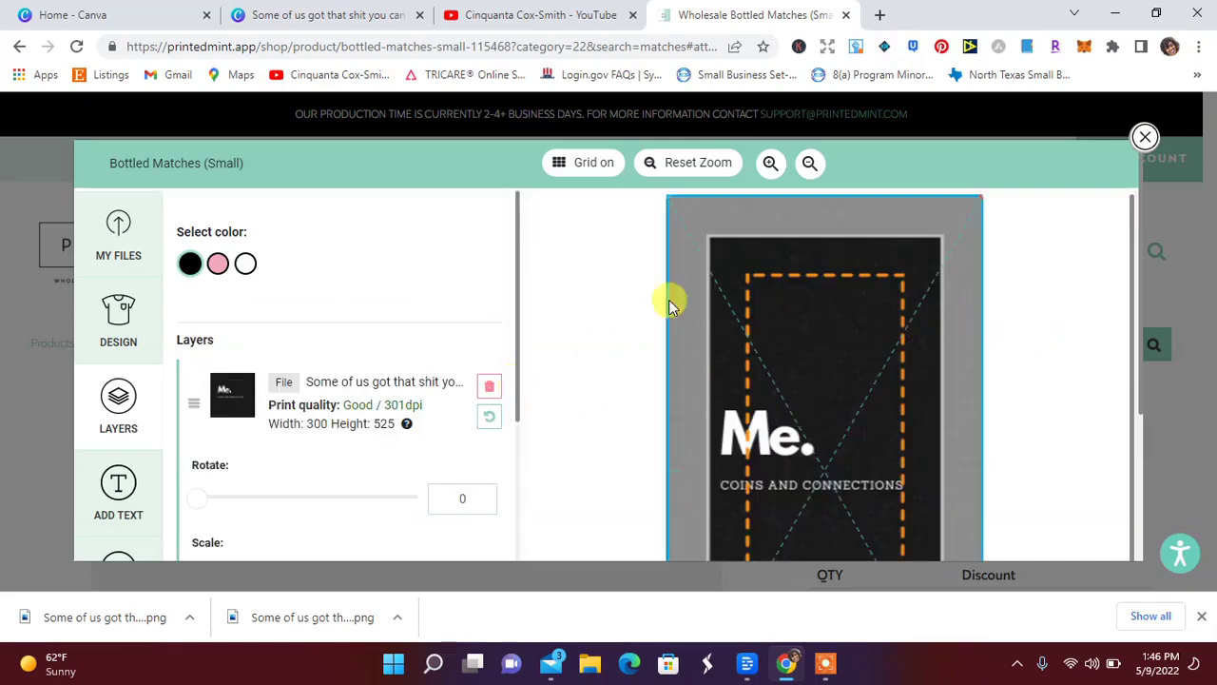
- Set the 'Me.' design's scale to 176% and shift it into the centre of the label print area
drag(518, 328, 517, 421)
click(271, 416)
drag(271, 416, 284, 413)
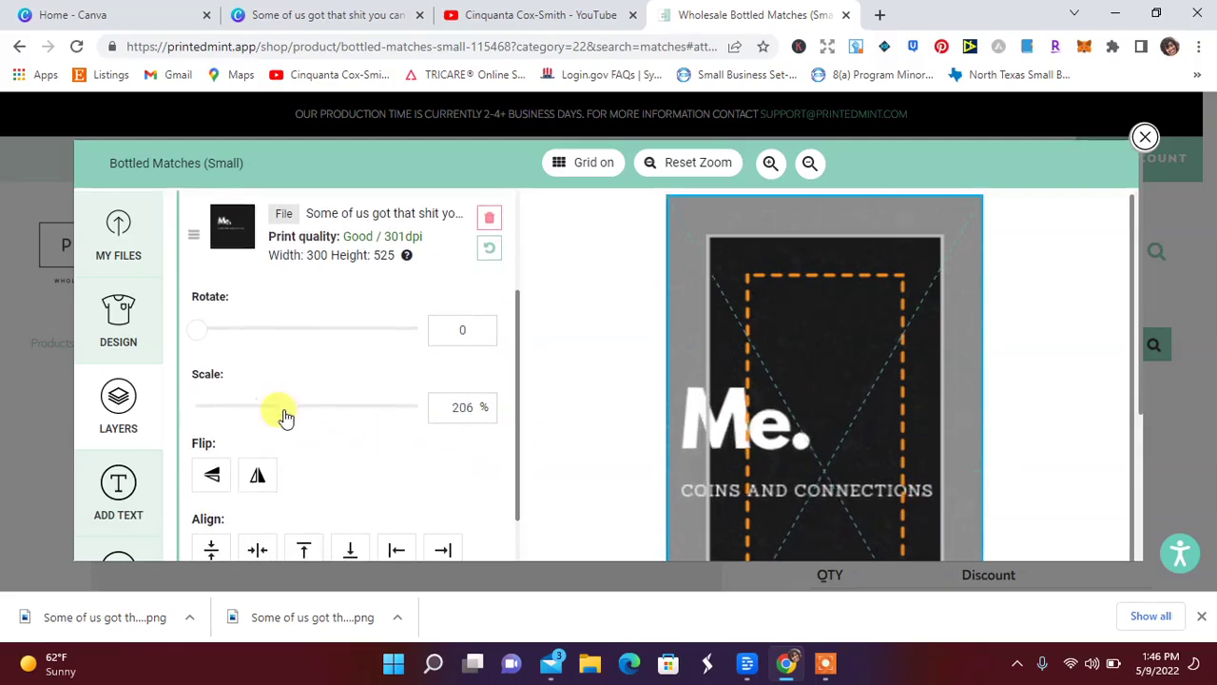
drag(766, 425, 798, 426)
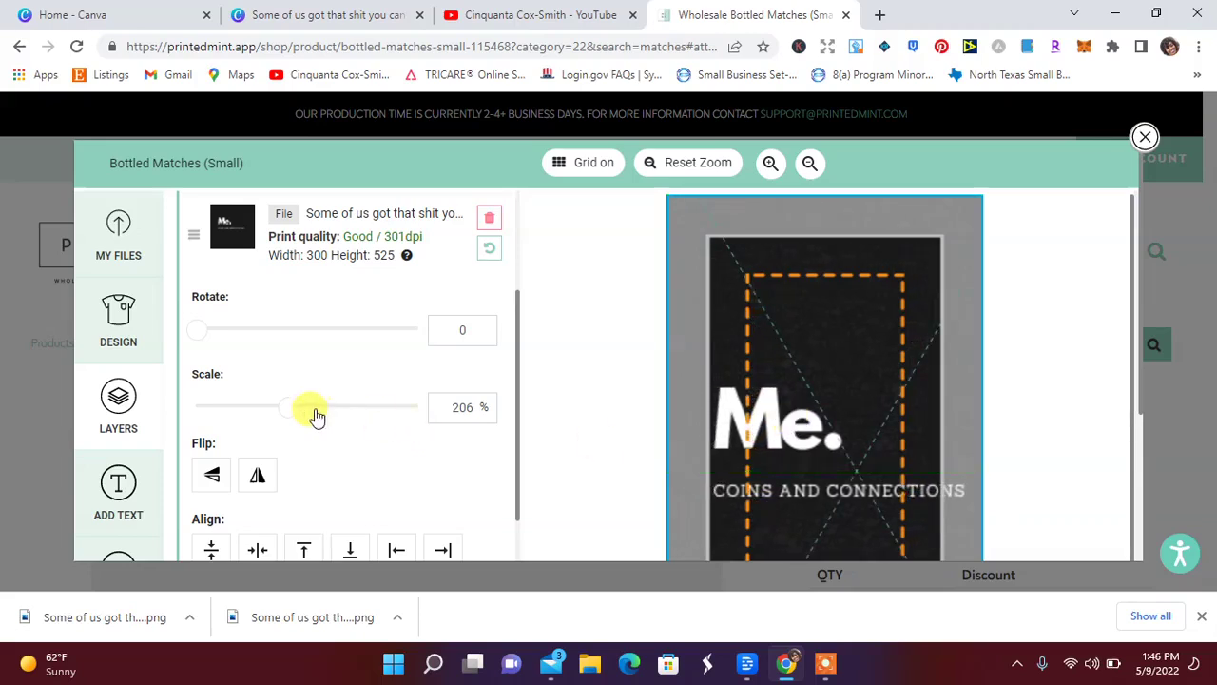
drag(288, 413, 271, 409)
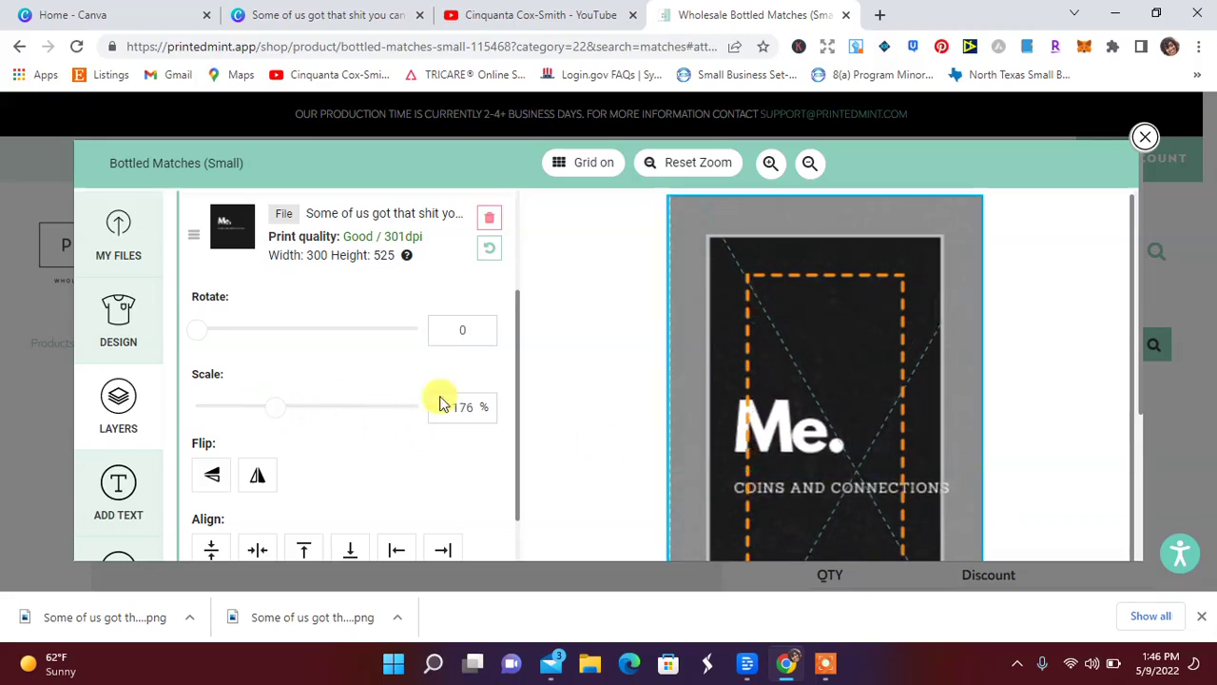
drag(796, 402, 793, 397)
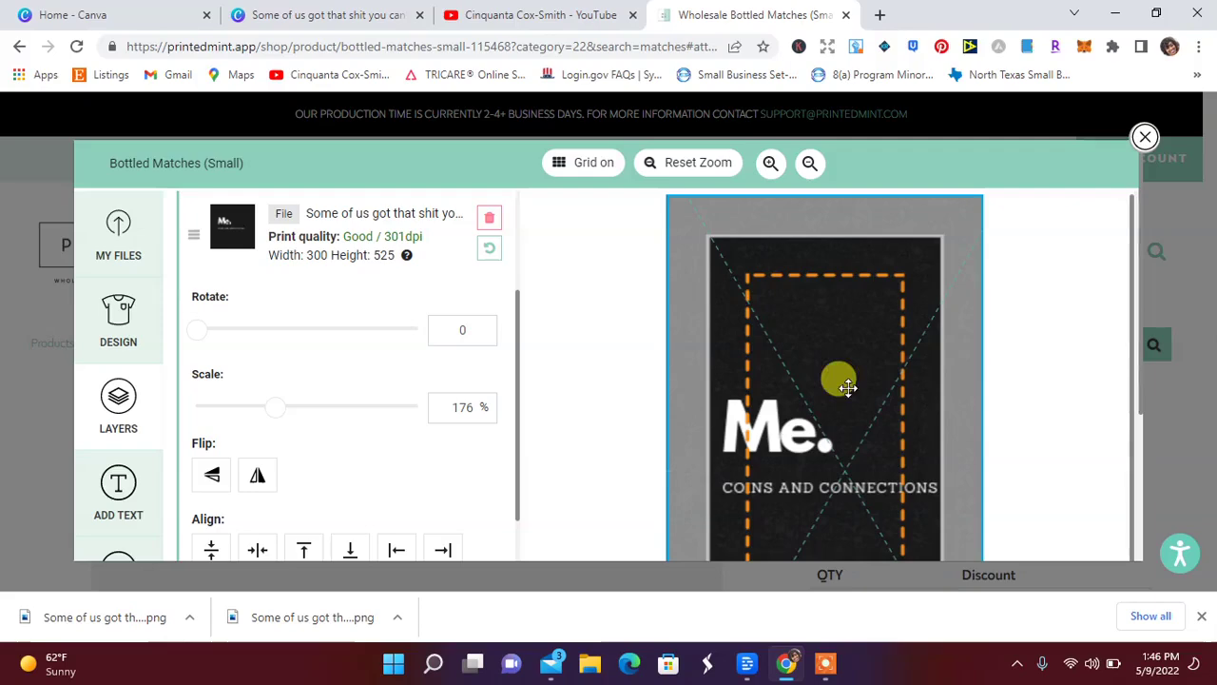
scroll(1067, 461, down, 1)
scroll(1067, 461, down, 3)
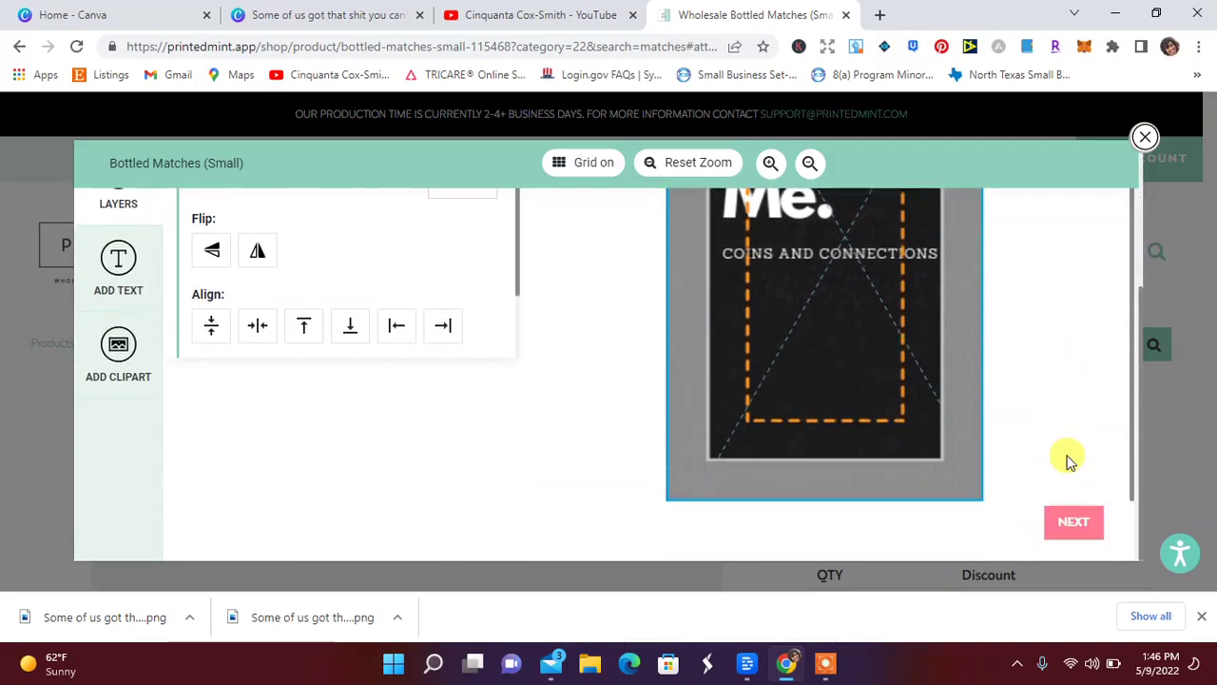
- Generate mockups, save the design as 'Me Bottled Matches (Small)', and add it to the cart
click(1076, 526)
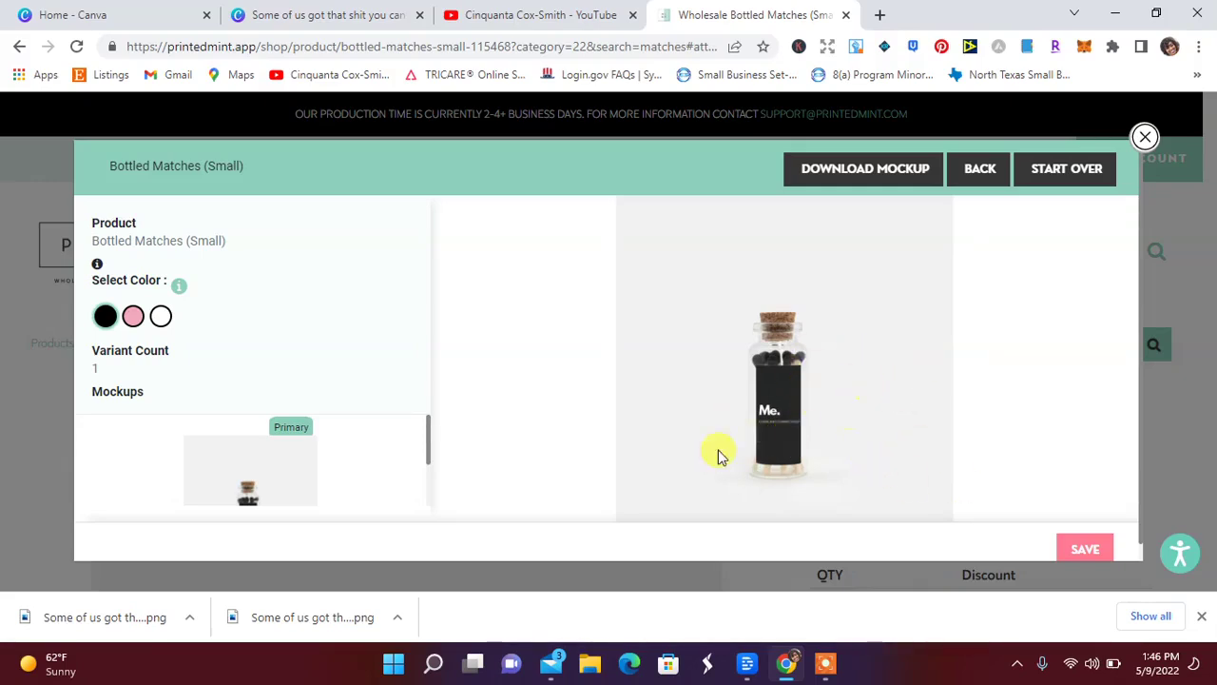
drag(427, 447, 440, 501)
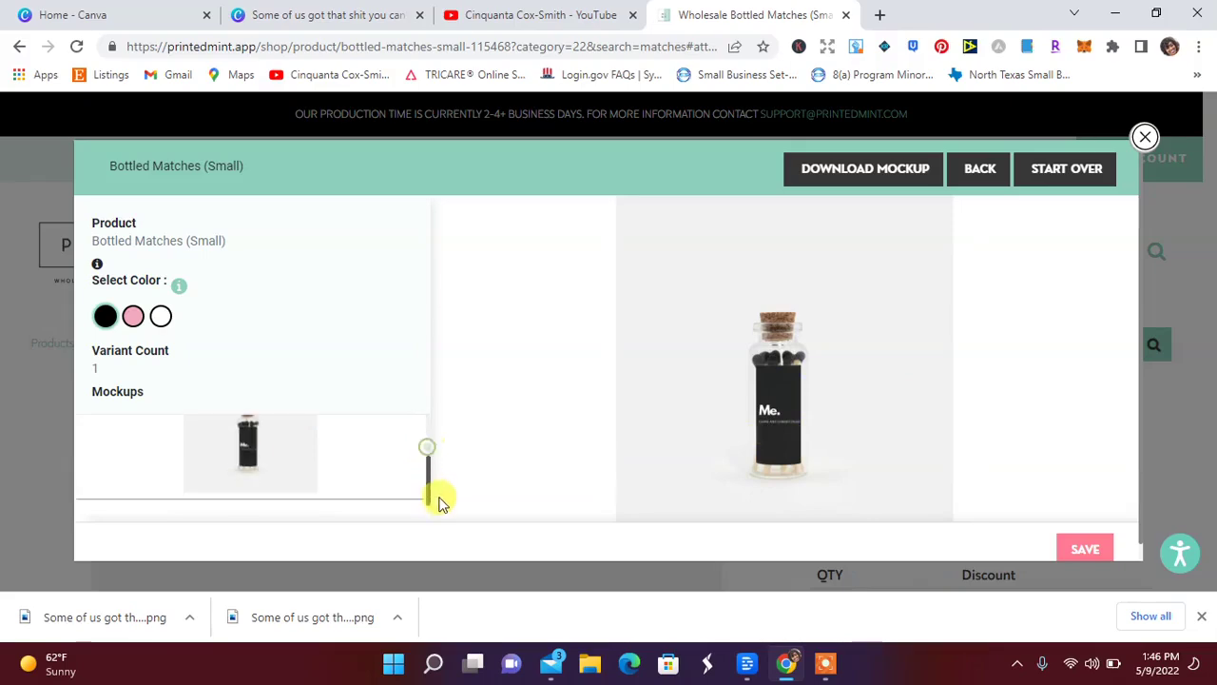
click(1080, 552)
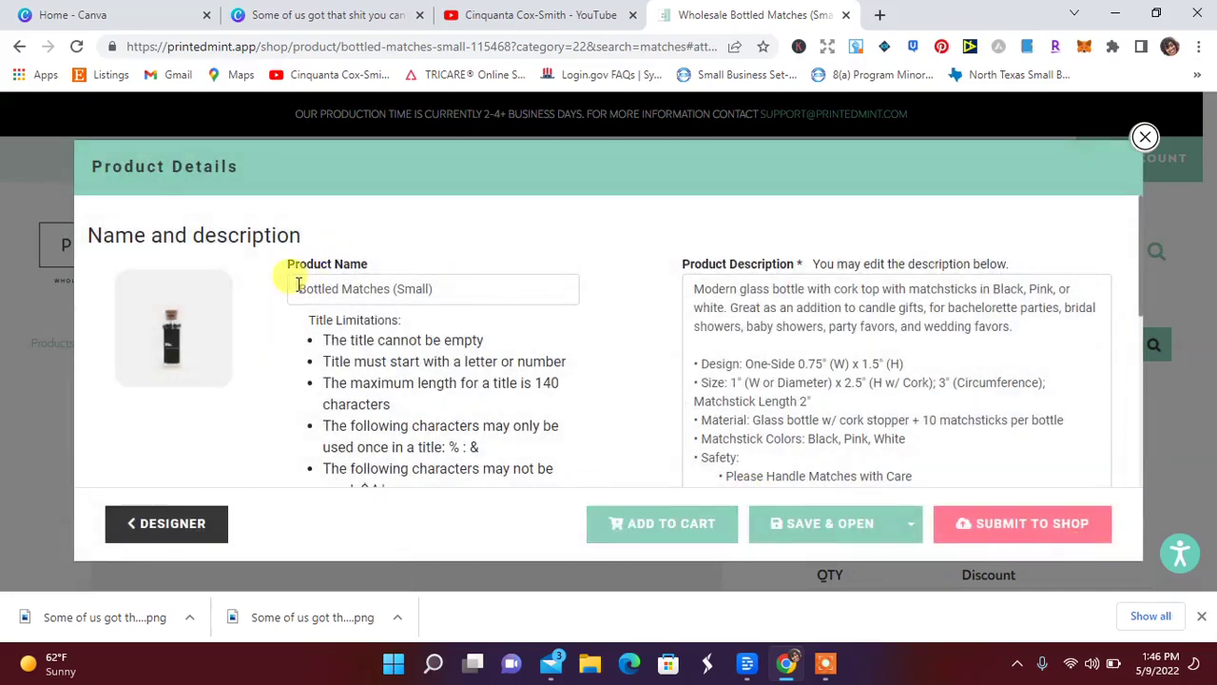
click(295, 289)
text(Me)
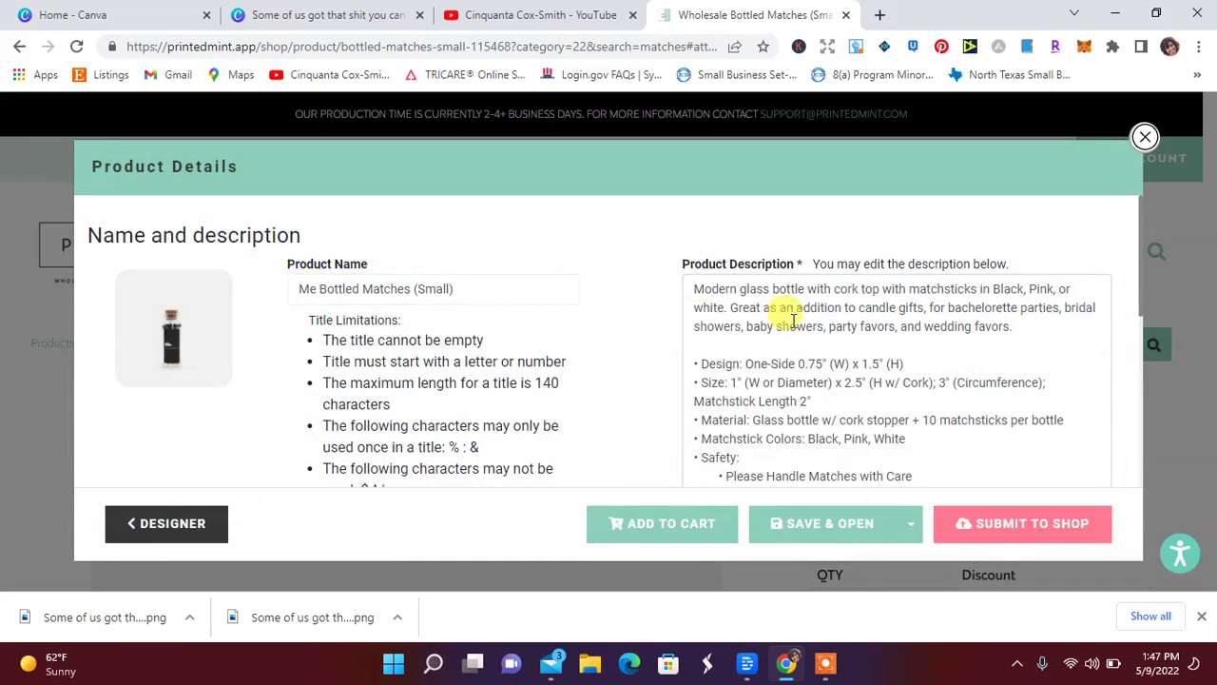
click(670, 525)
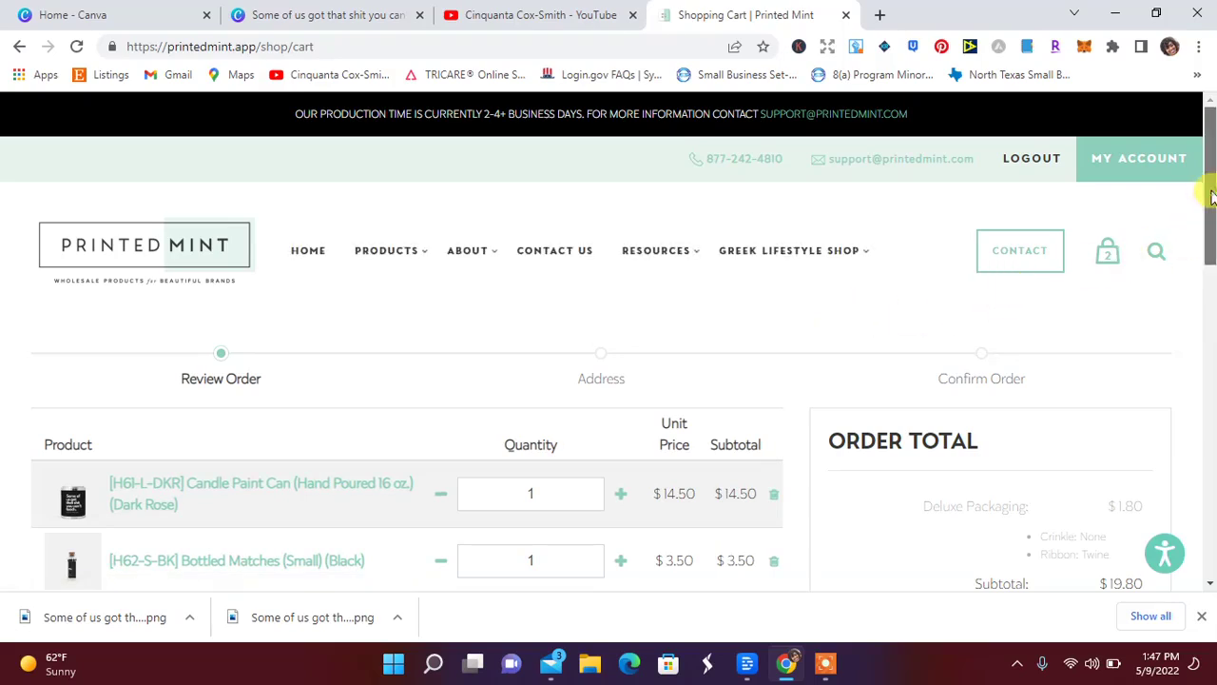
- Go to the full product catalogue and enter 'paint can' in the product search
drag(1209, 190, 1210, 124)
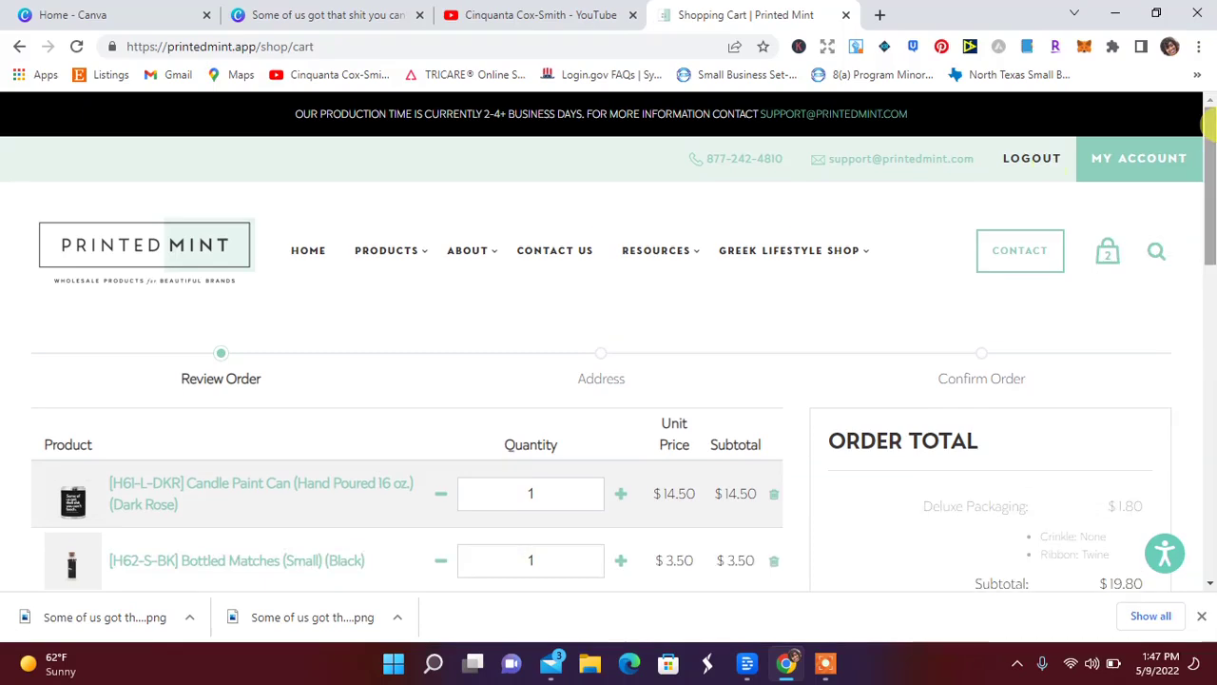
click(380, 259)
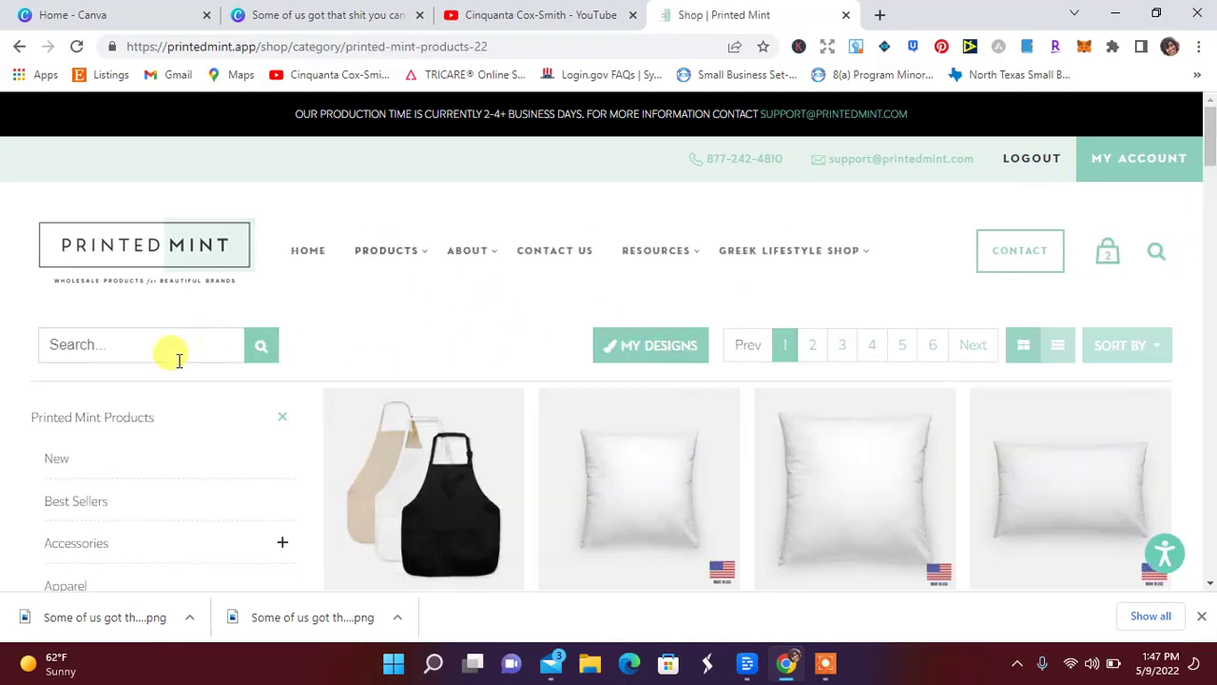
click(177, 359)
text(paint ca)
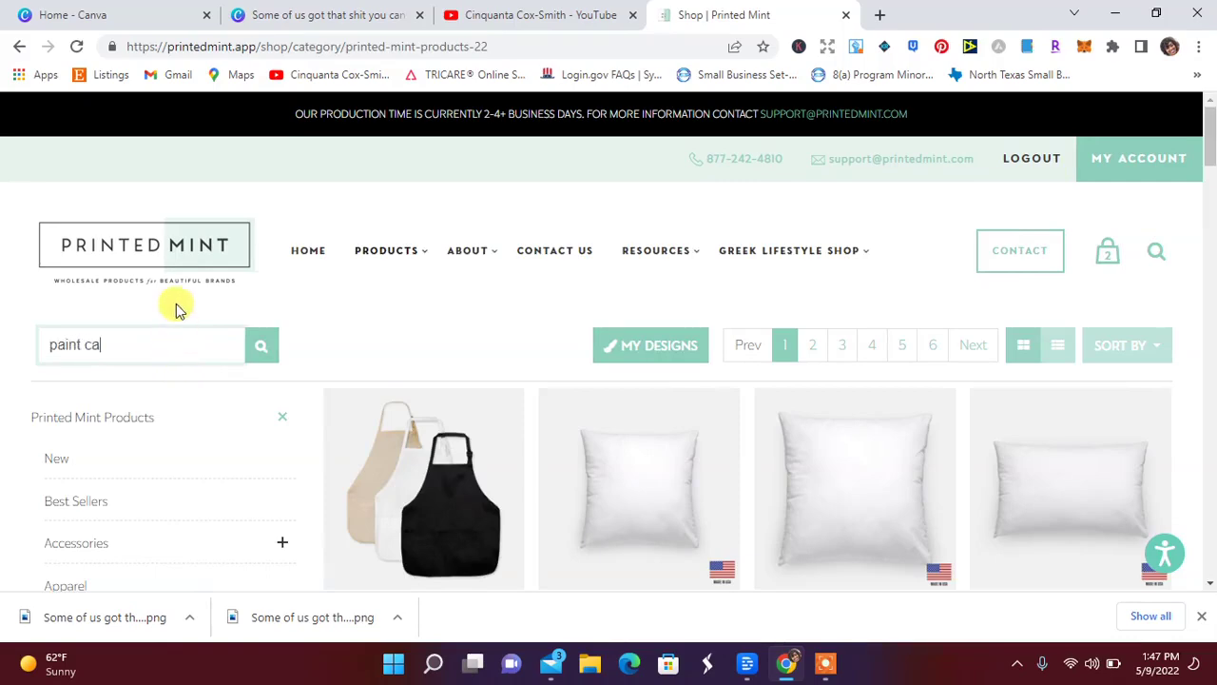
text(n)
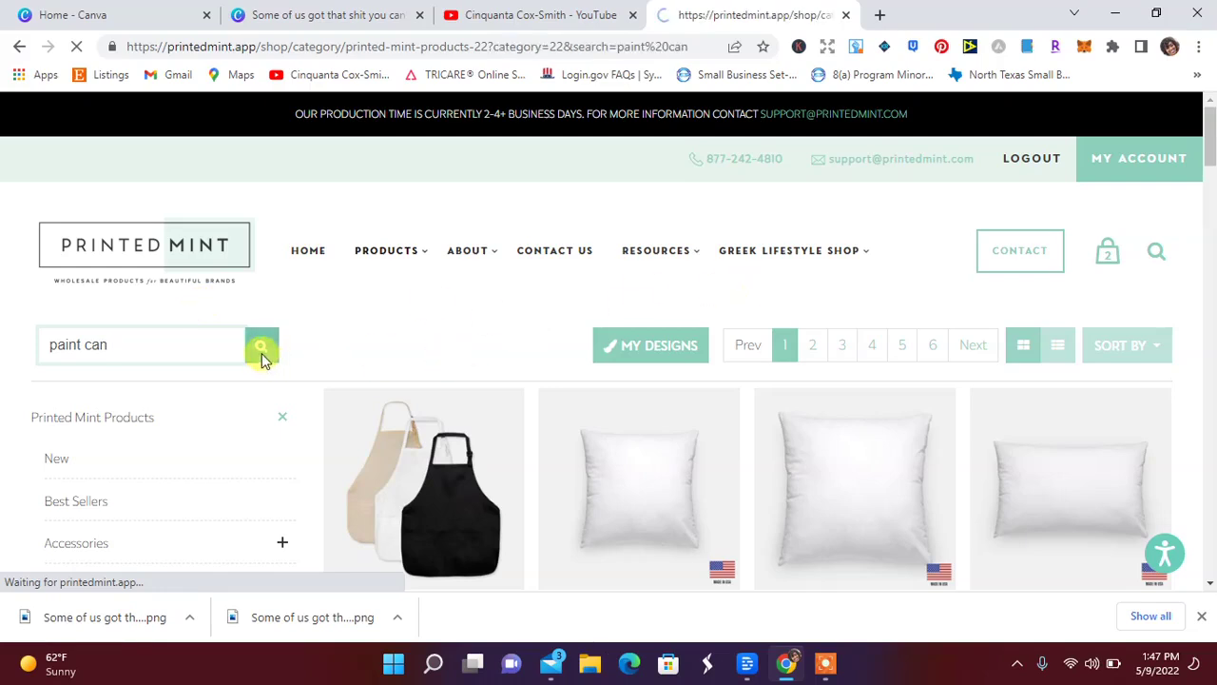
scroll(1208, 152, down, 2)
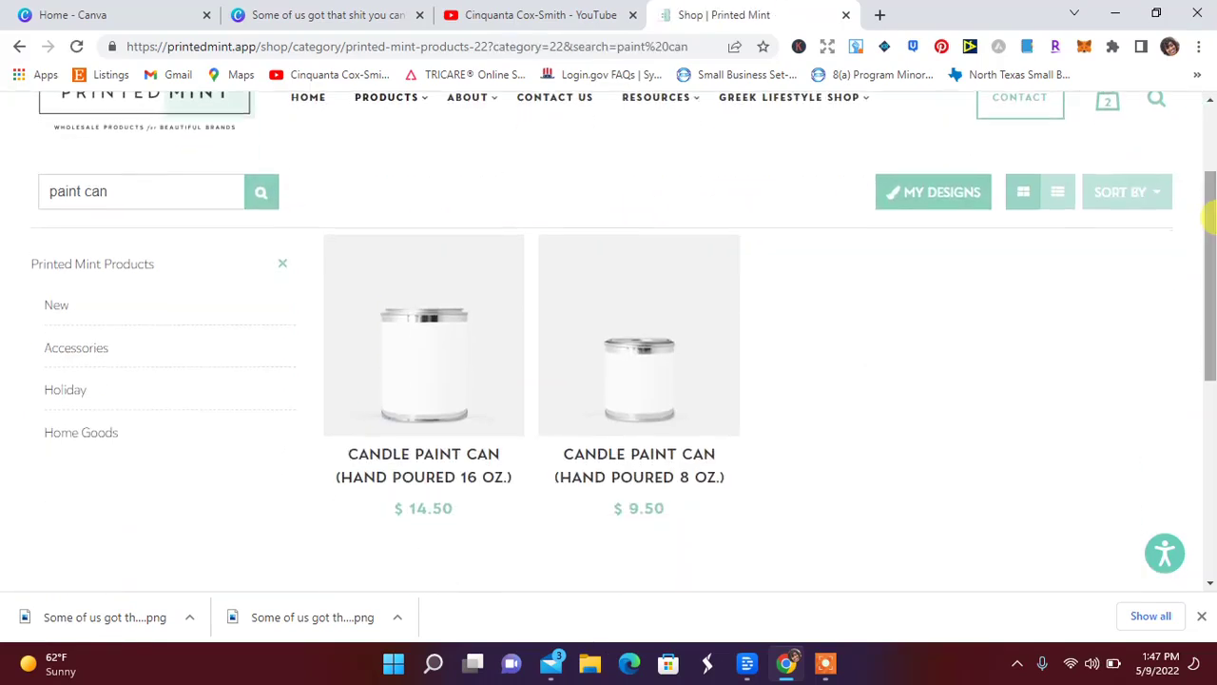